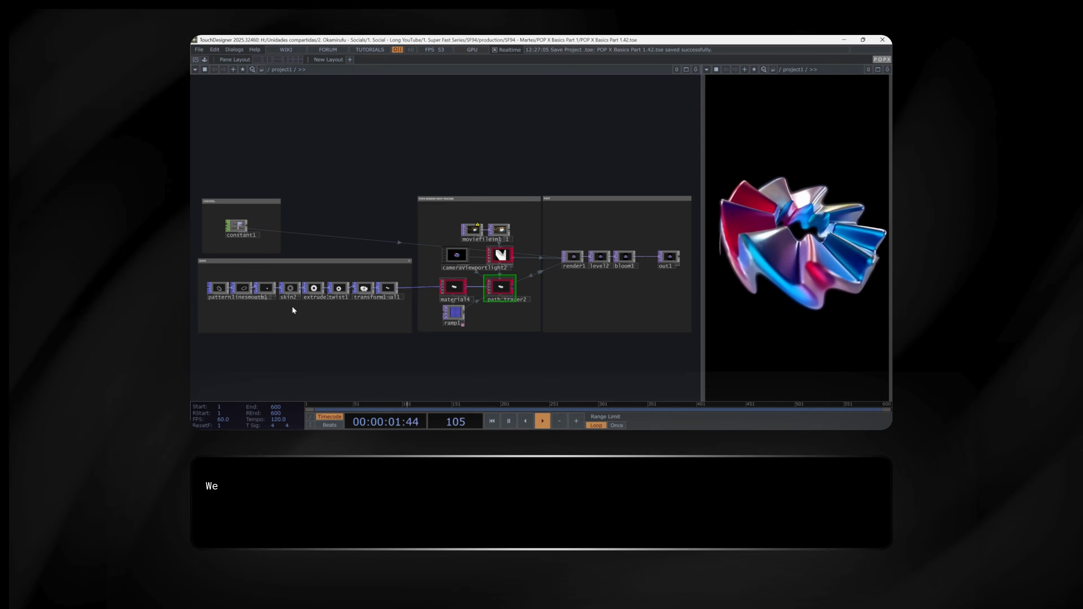
- Zoom into the render section of the network and open the parameters of the material4 node
scroll(231, 270, "up", 5)
left_click(231, 270)
left_click_drag(541, 322, 323, 325)
left_click(400, 269)
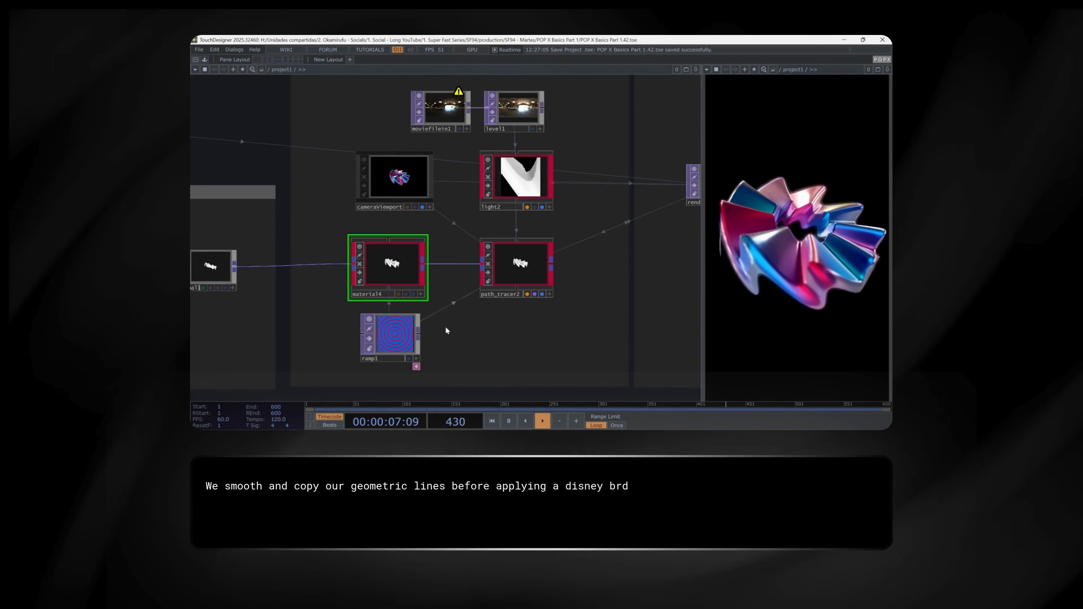
key("p")
left_click_drag(615, 324, 532, 338)
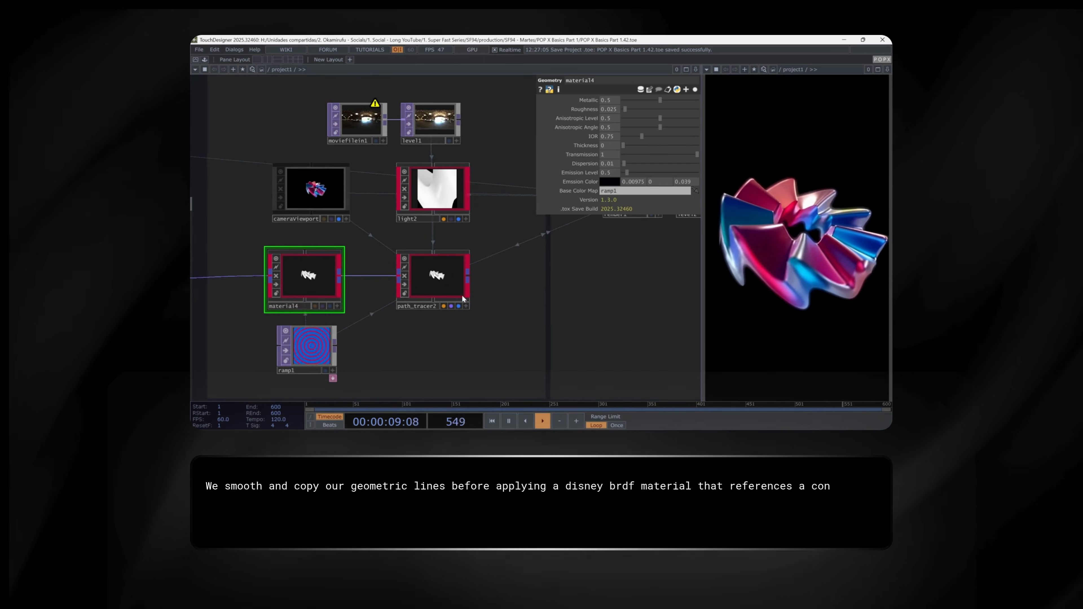
- Inspect ramp1's parameters and the post-processing chain before closing the parameter window
left_click(314, 363)
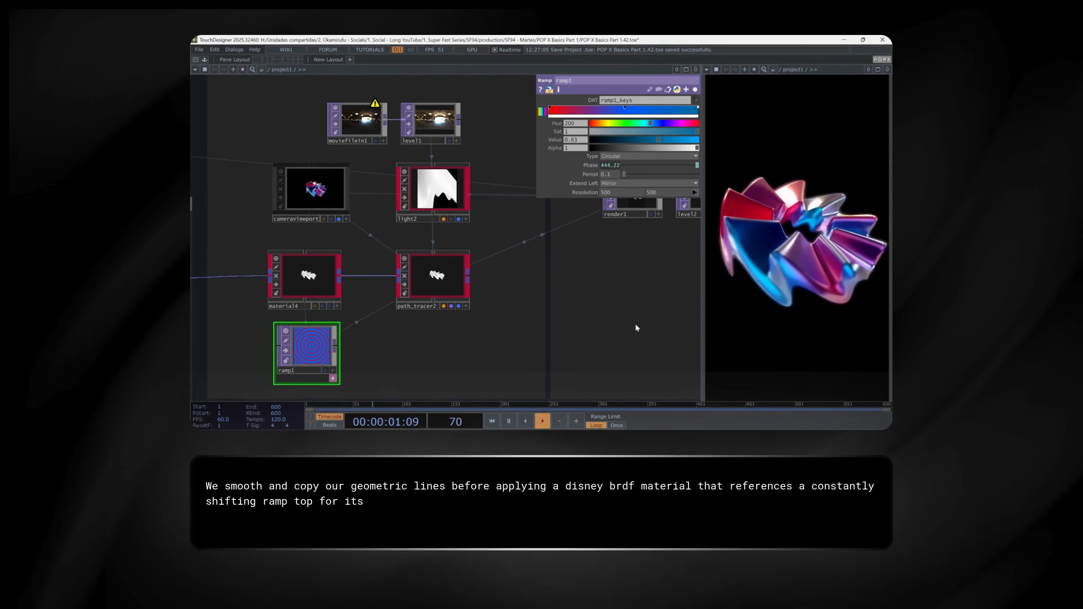
left_click_drag(635, 326, 376, 355)
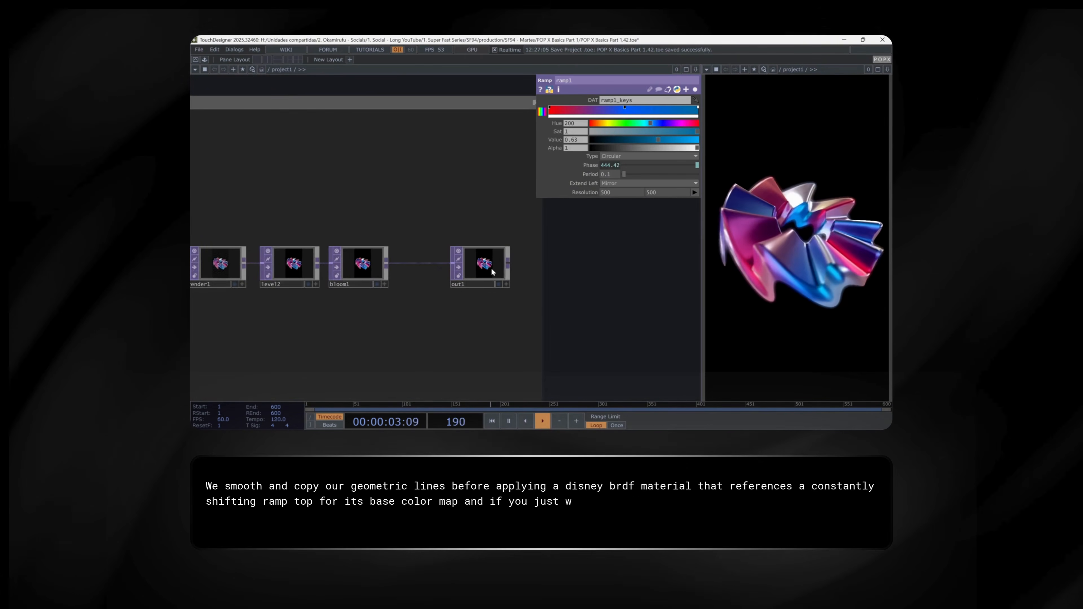
scroll(583, 230, "up", 5)
scroll(554, 320, "down", 8)
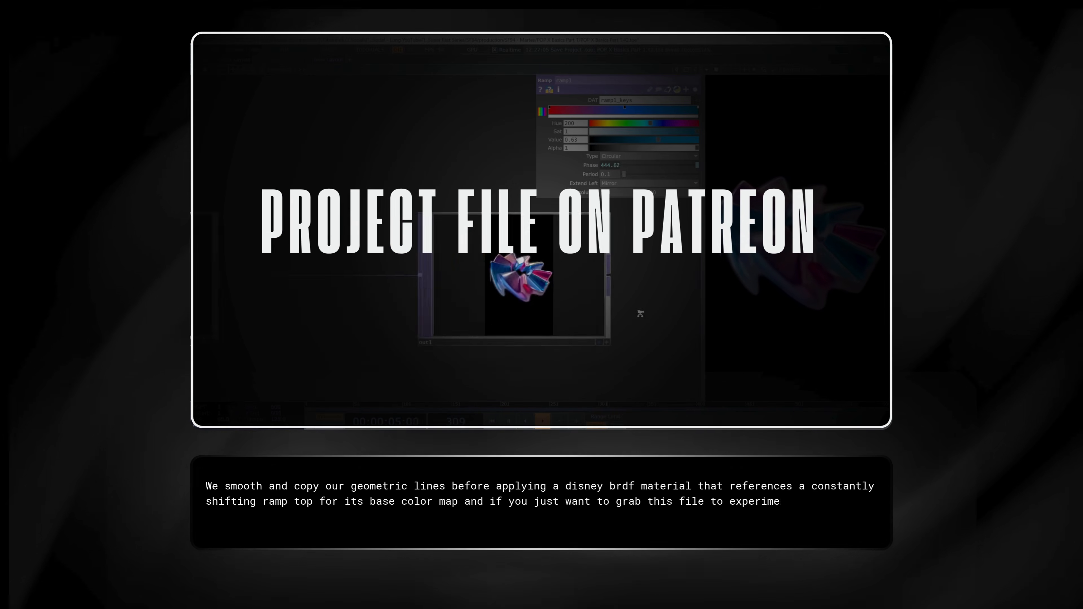
scroll(534, 304, "down", 4)
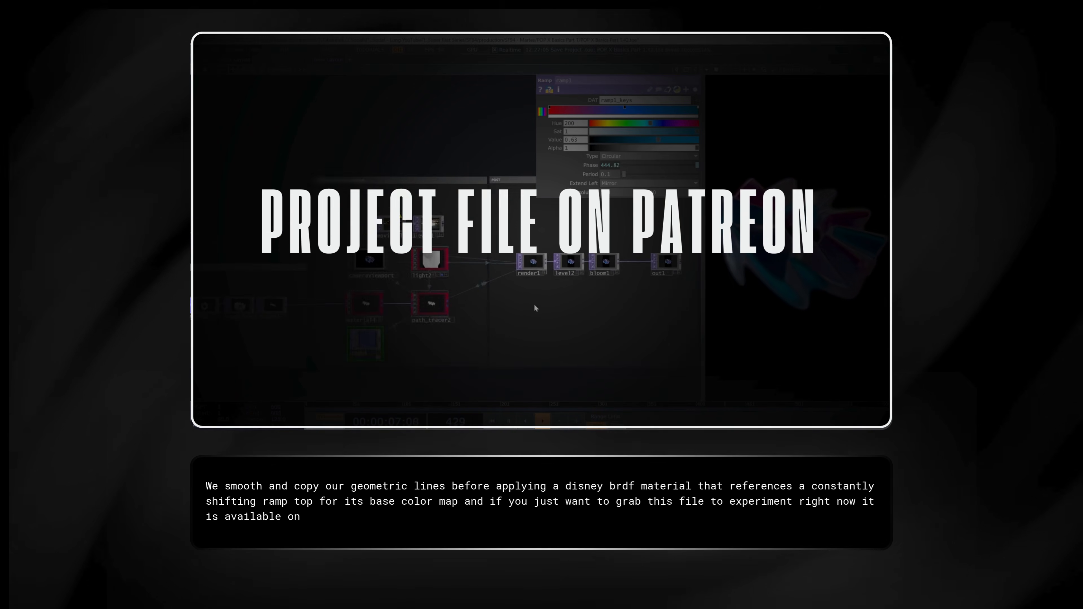
scroll(548, 312, "down", 3)
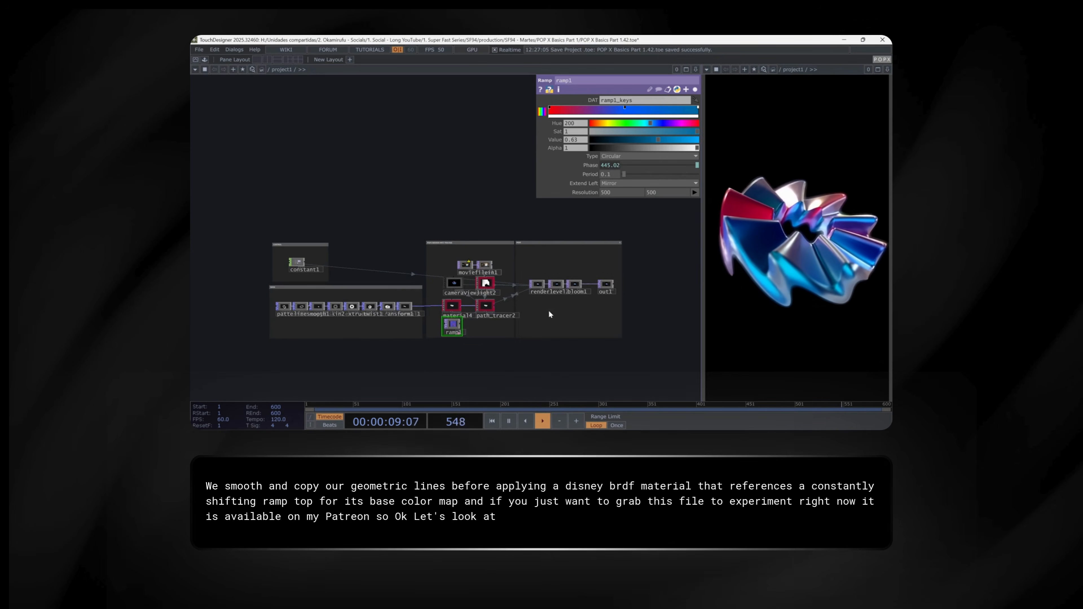
scroll(443, 362, "down", 1)
key("p")
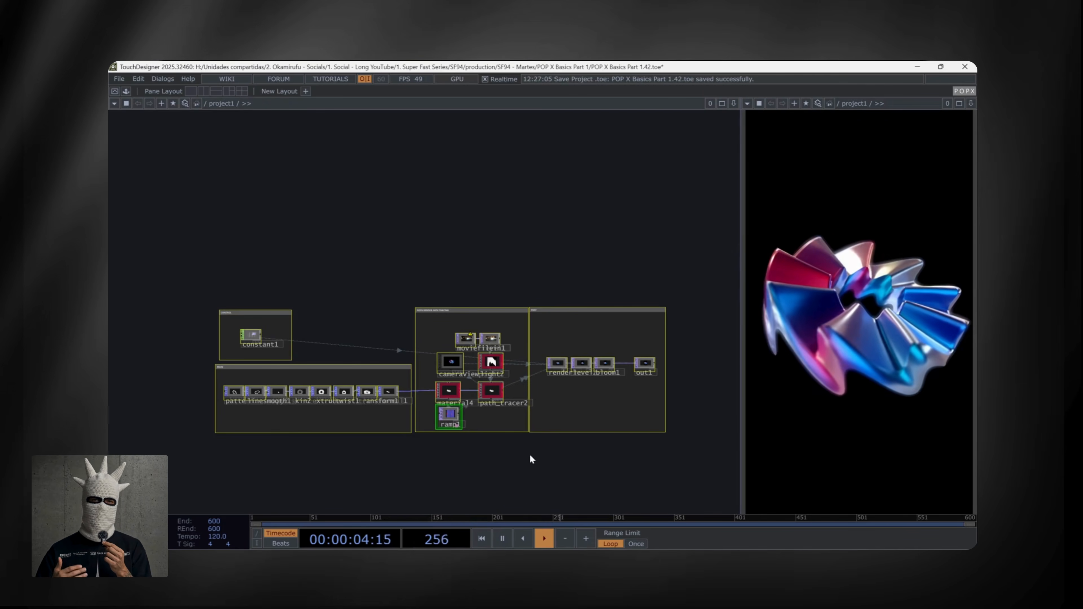
- Step through the geometry chain from pattern1 to normal1, examining each node's viewer
scroll(539, 455, "up", 2)
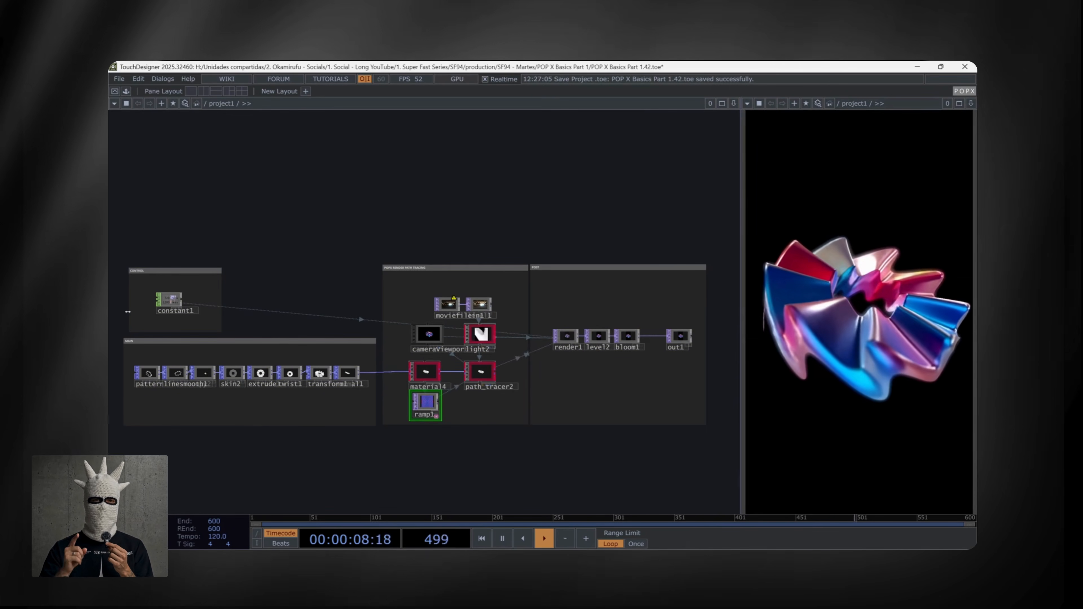
scroll(136, 310, "up", 2)
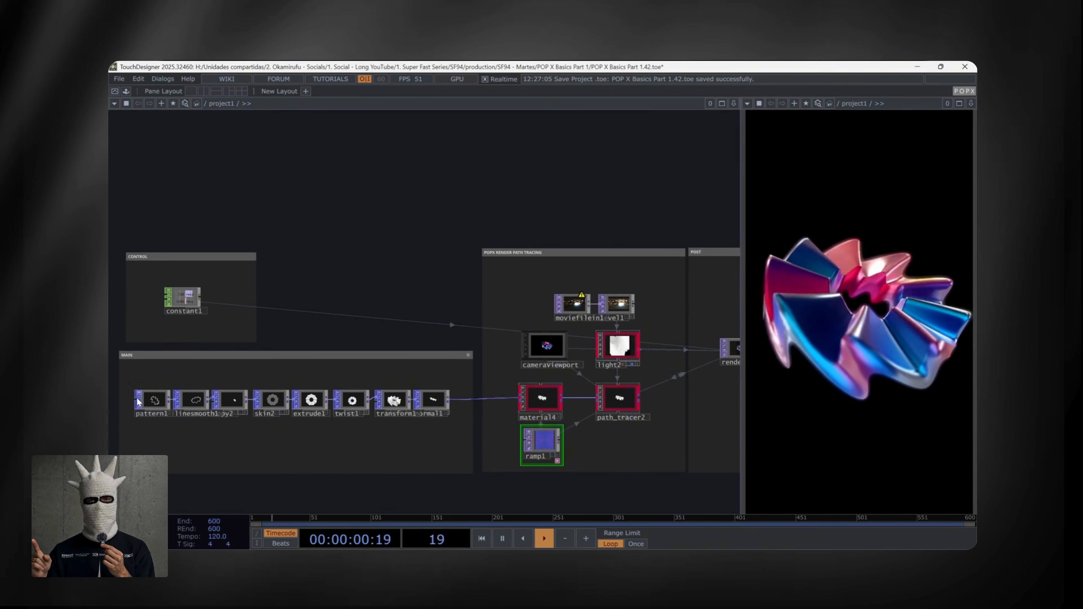
left_click(149, 402)
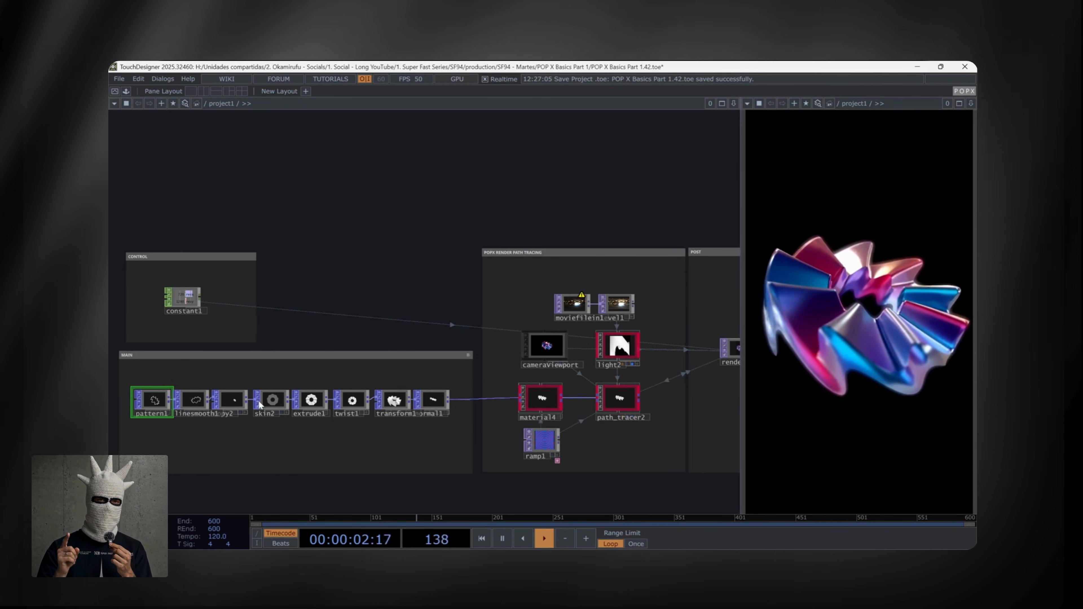
left_click(312, 401)
left_click(356, 403)
scroll(356, 405, "up", 5)
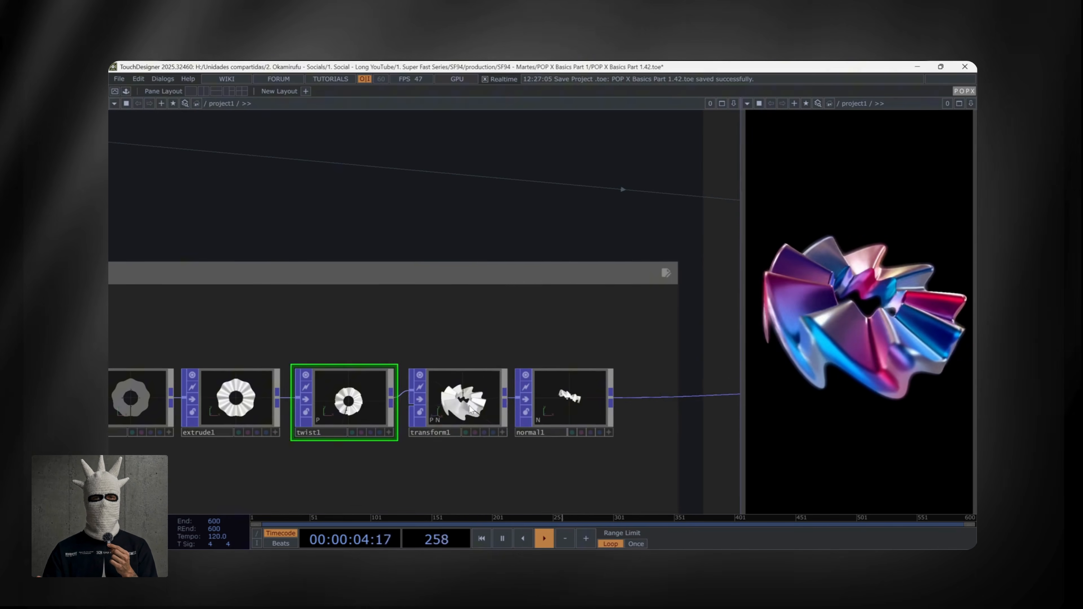
left_click(458, 399)
left_click(577, 403)
scroll(591, 398, "up", 6)
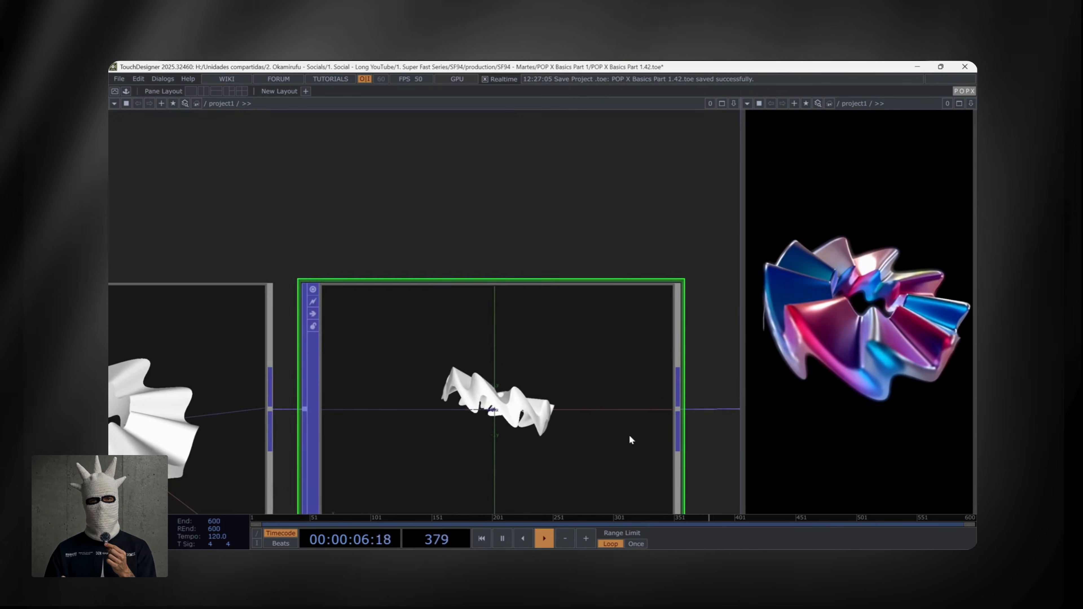
- Examine the material4 node's viewer in the path-tracing render section
scroll(628, 444, "down", 6)
left_click_drag(457, 422, 145, 358)
left_click_drag(662, 392, 496, 354)
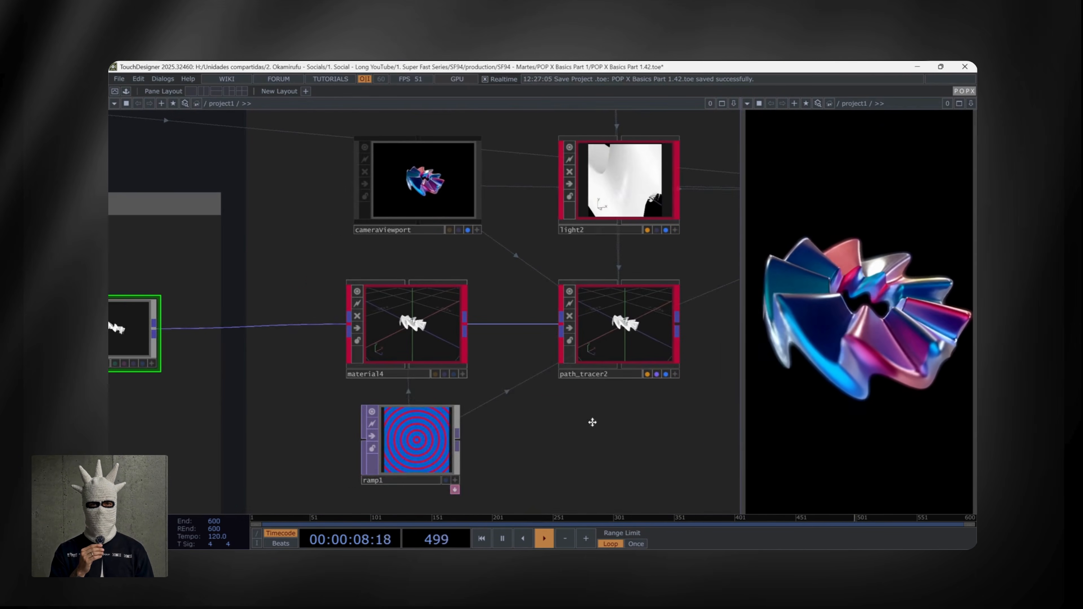
left_click_drag(592, 423, 502, 426)
scroll(503, 426, "down", 3)
left_click(369, 348)
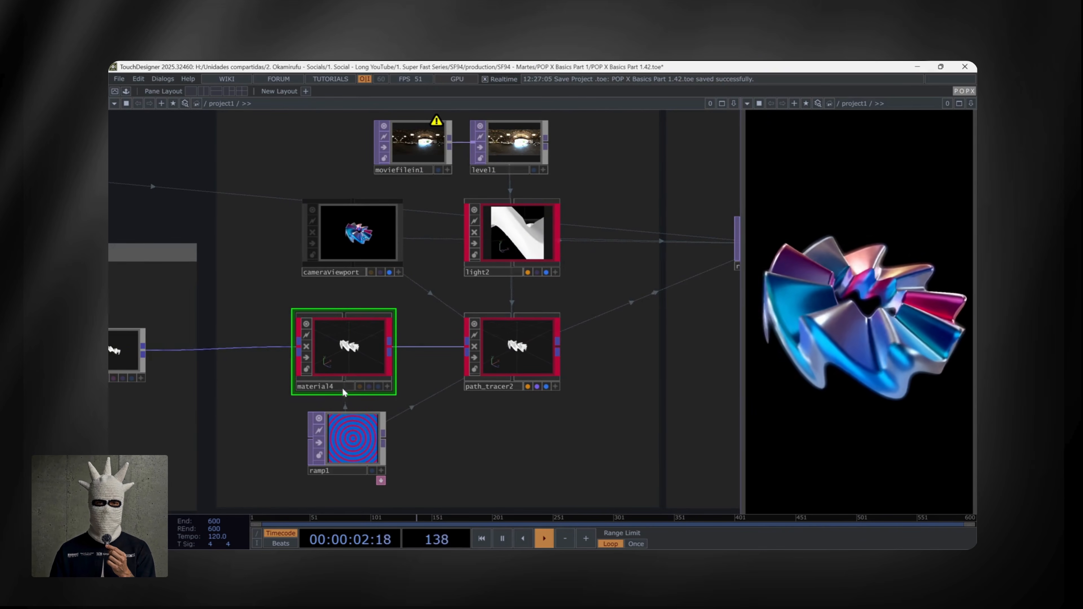
scroll(342, 363, "up", 4)
scroll(476, 413, "down", 5)
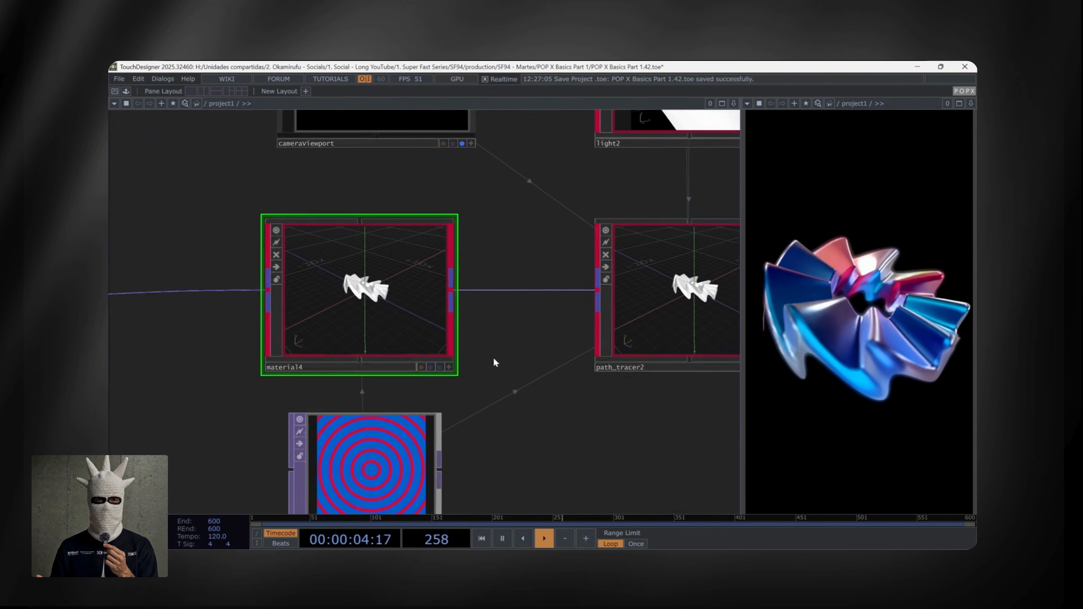
- Inspect ramp1, light2 and path_tracer2, and the post chain from render1 through level2 and bloom1 to out1
left_click(444, 420)
left_click_drag(576, 411, 455, 443)
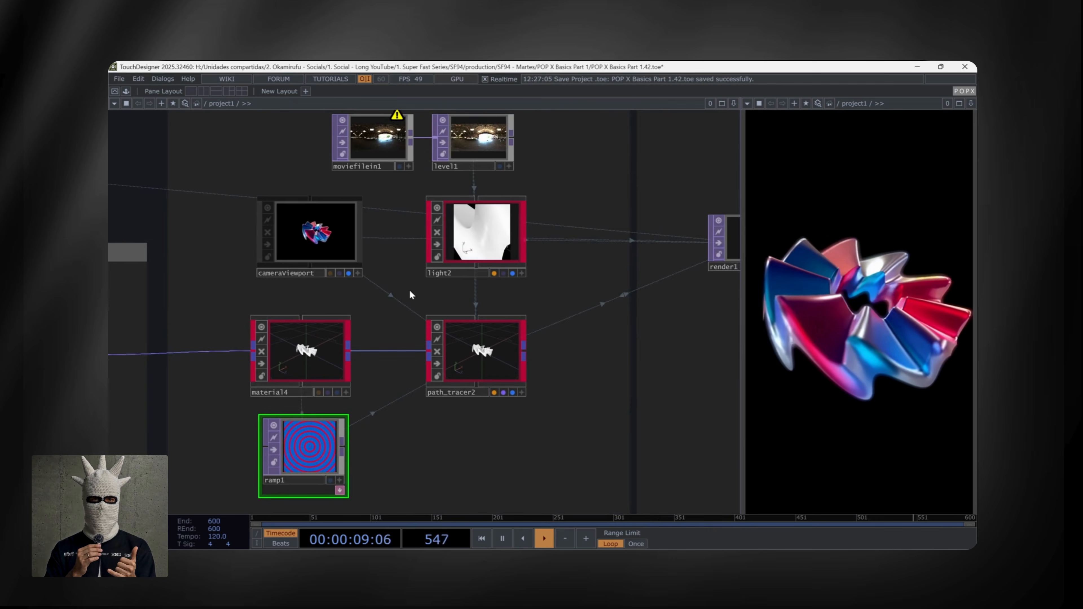
left_click_drag(538, 206, 537, 268)
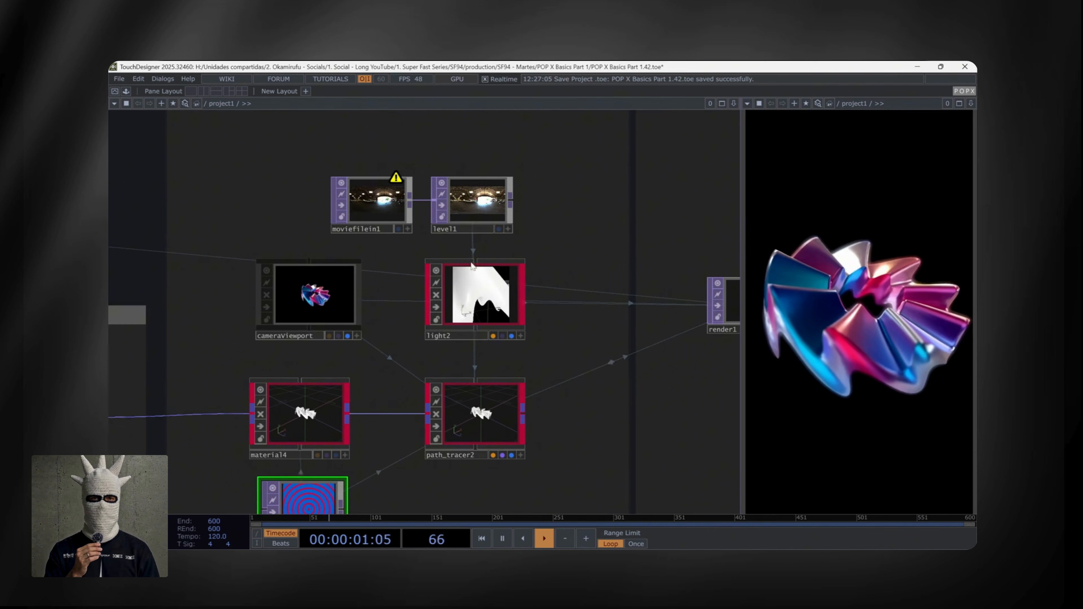
left_click(476, 294)
left_click(473, 414)
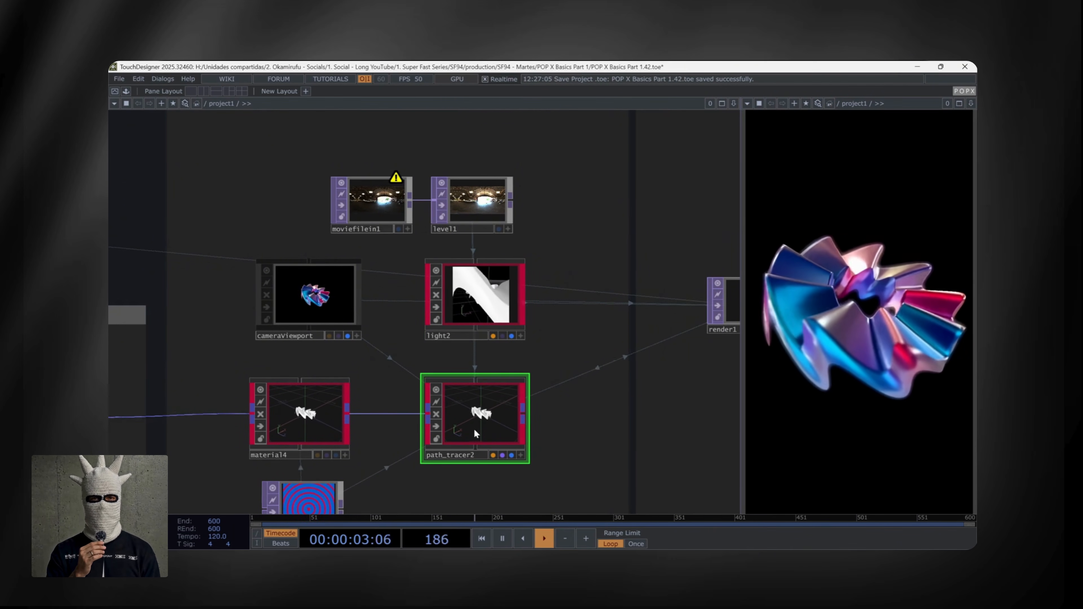
left_click(604, 426)
left_click_drag(604, 425, 192, 400)
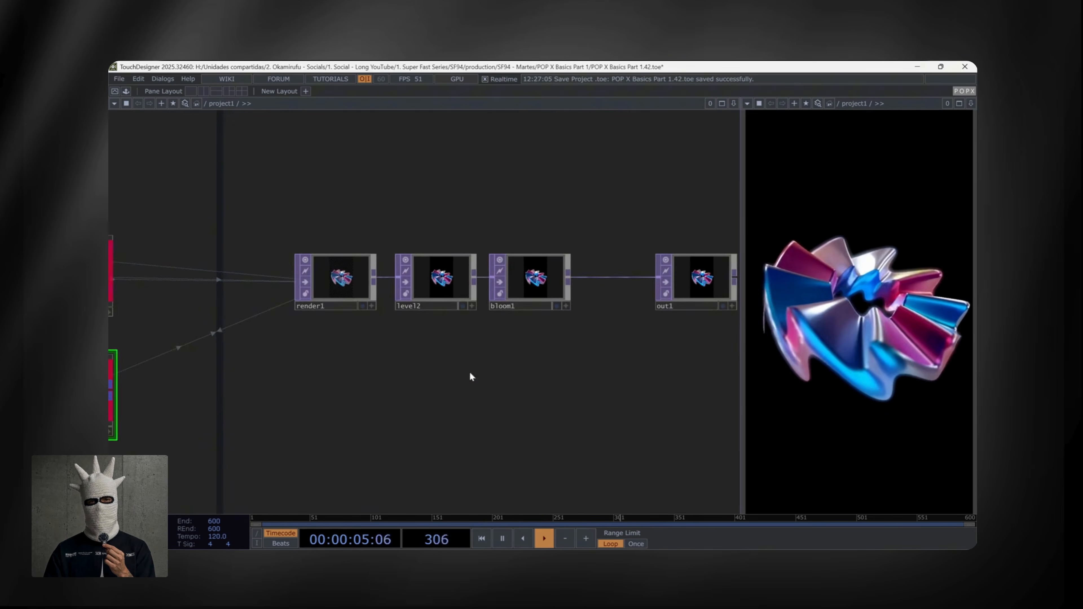
left_click_drag(510, 386, 455, 421)
left_click(416, 325)
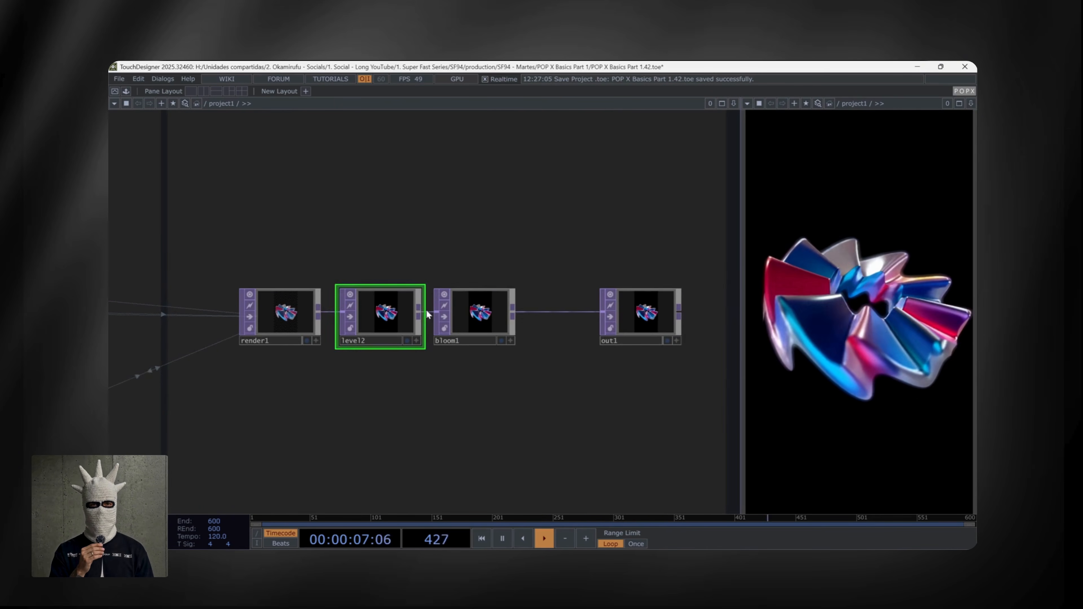
left_click(509, 319)
left_click(678, 314)
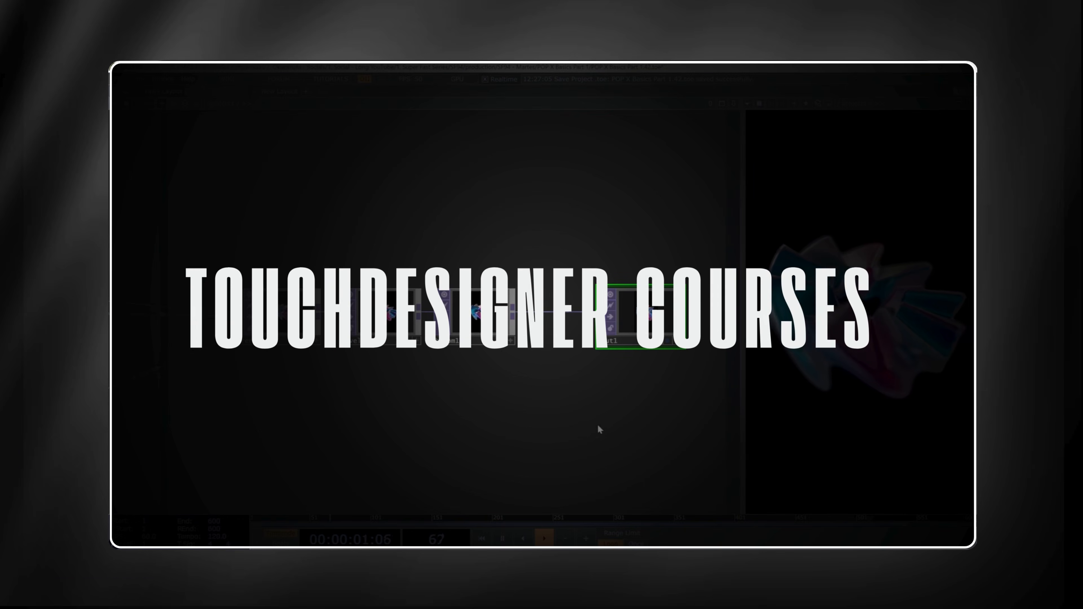
scroll(479, 447, "down", 8)
left_click_drag(443, 329, 495, 224)
scroll(495, 224, "up", 5)
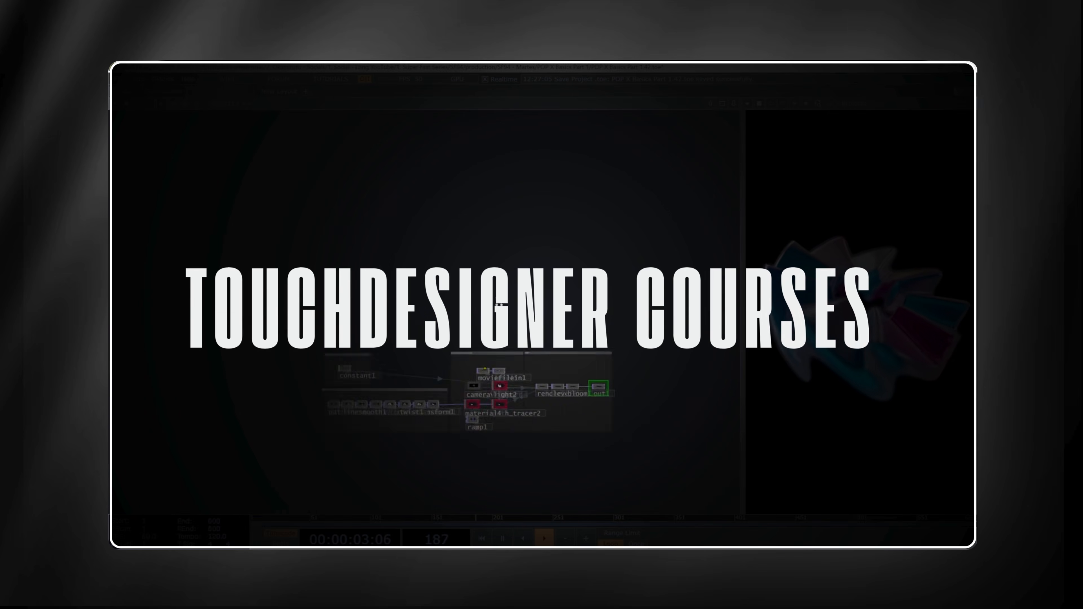
left_click_drag(514, 334, 547, 184)
scroll(516, 237, "up", 4)
scroll(563, 194, "up", 2)
scroll(569, 197, "up", 1)
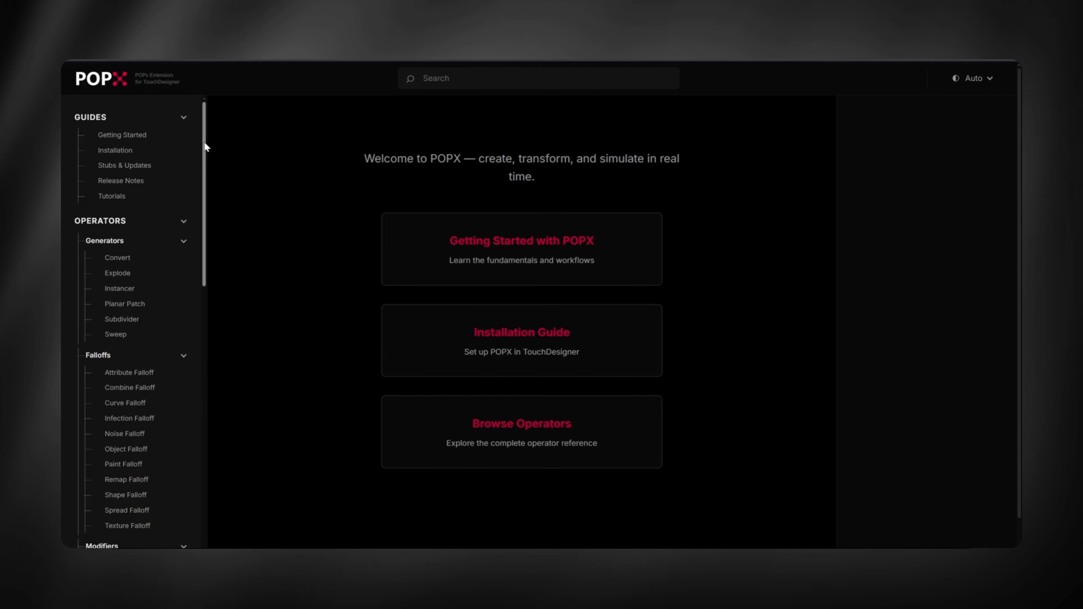
- Scroll through the POPX Getting Started documentation page and its workflow examples
left_click_drag(205, 147, 216, 120)
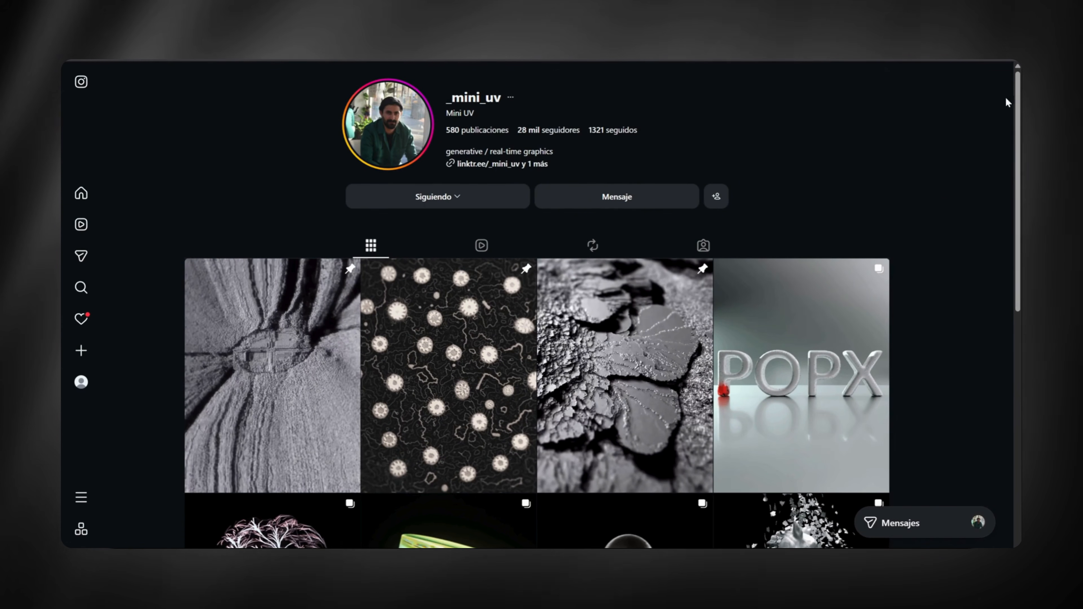
left_click_drag(1018, 102, 1018, 349)
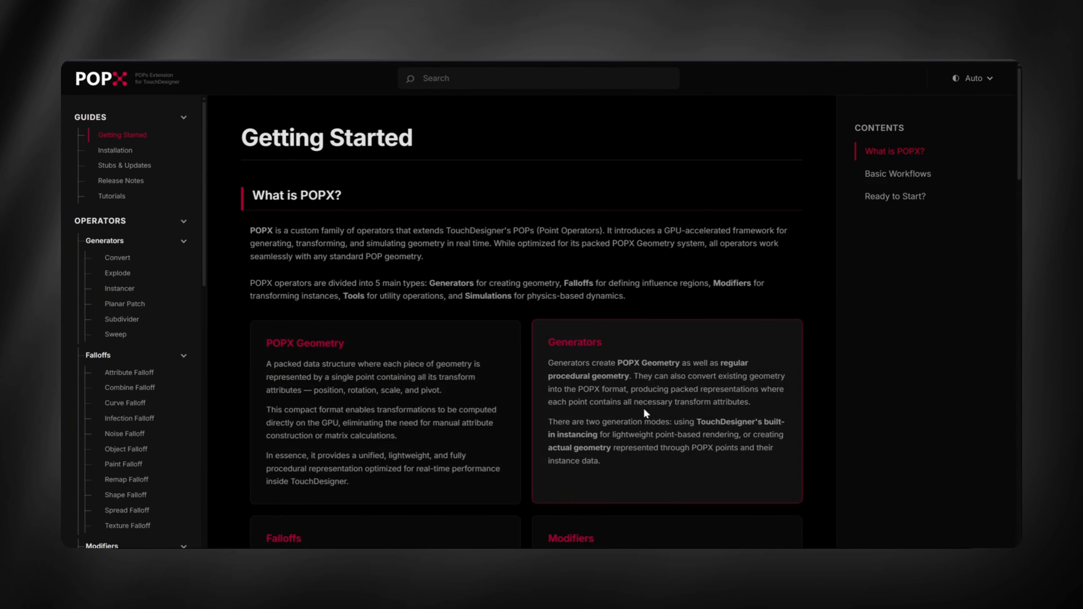
scroll(700, 412, "down", 5)
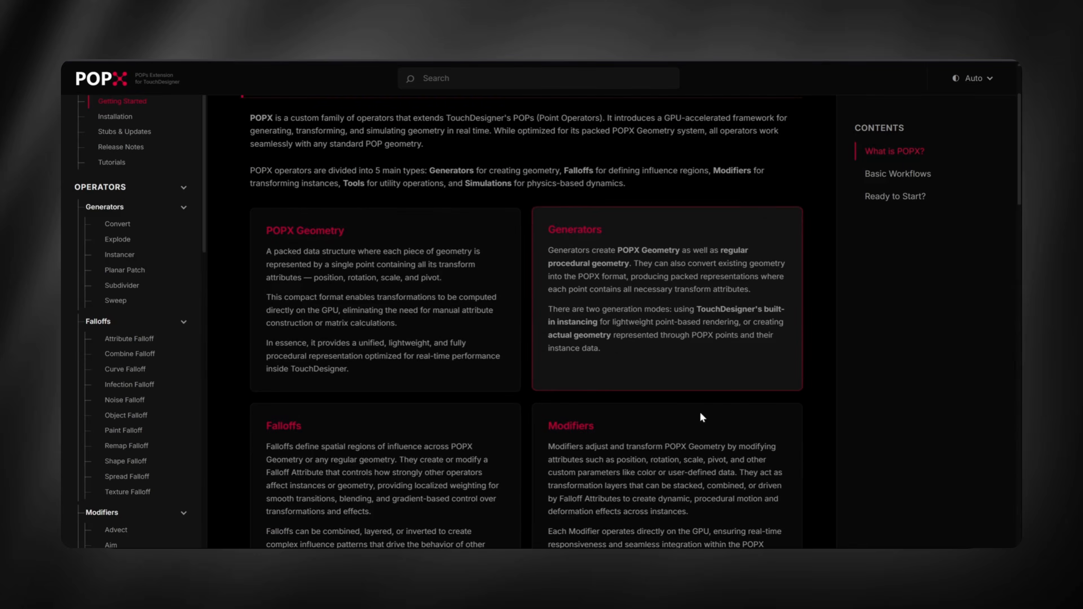
scroll(643, 389, "down", 2)
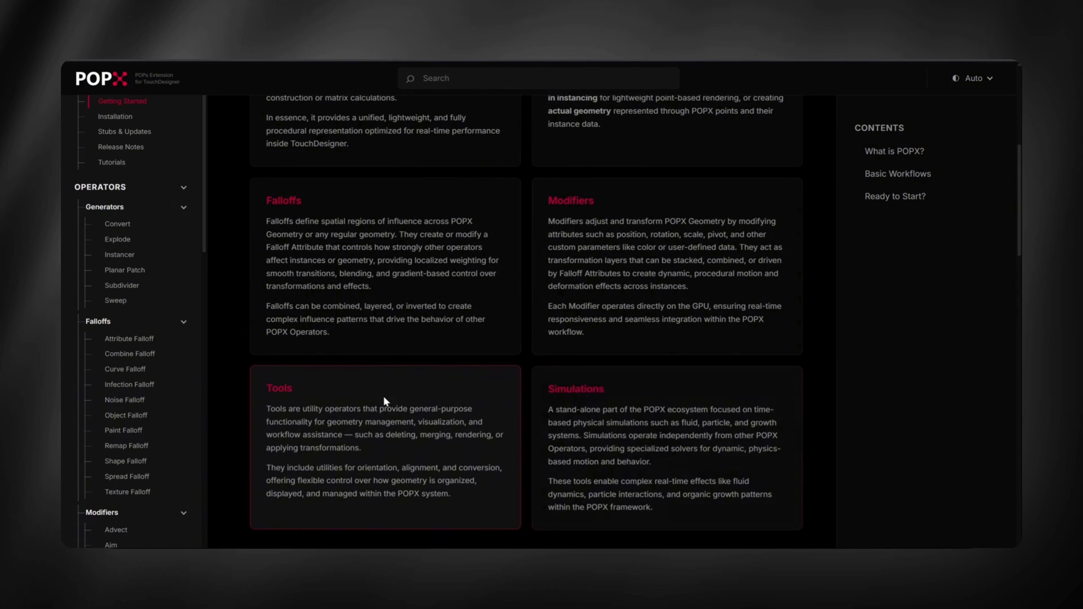
scroll(641, 409, "down", 2)
scroll(642, 409, "down", 4)
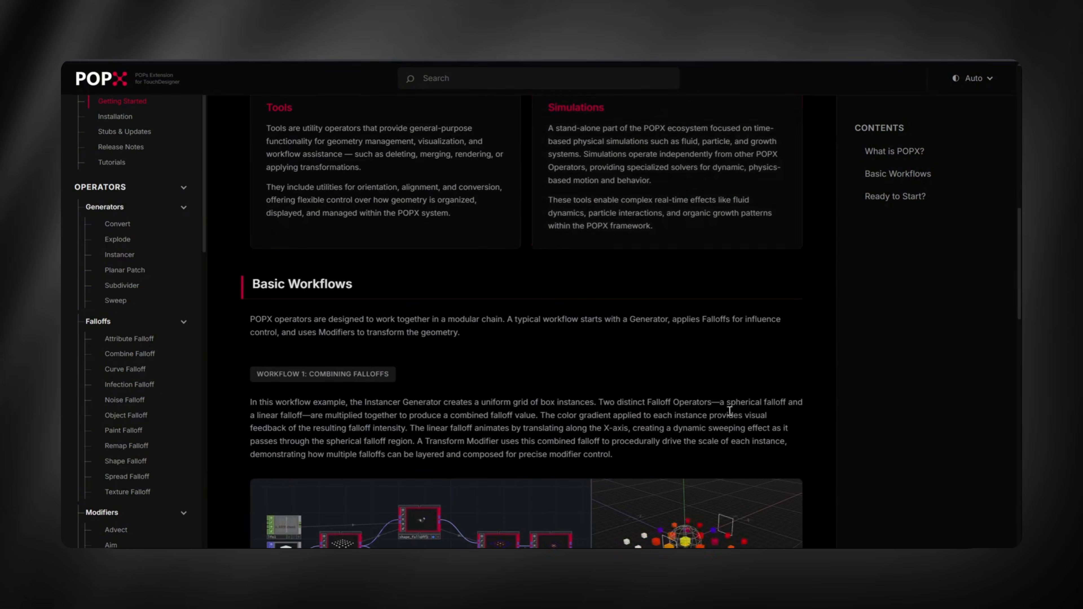
scroll(887, 430, "down", 5)
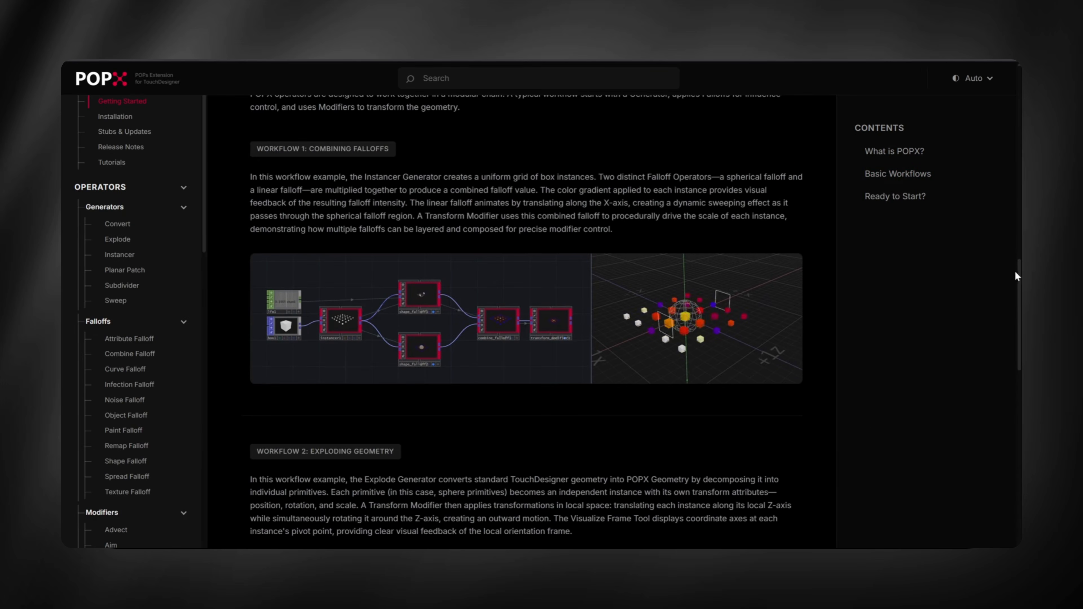
scroll(1012, 367, "down", 10)
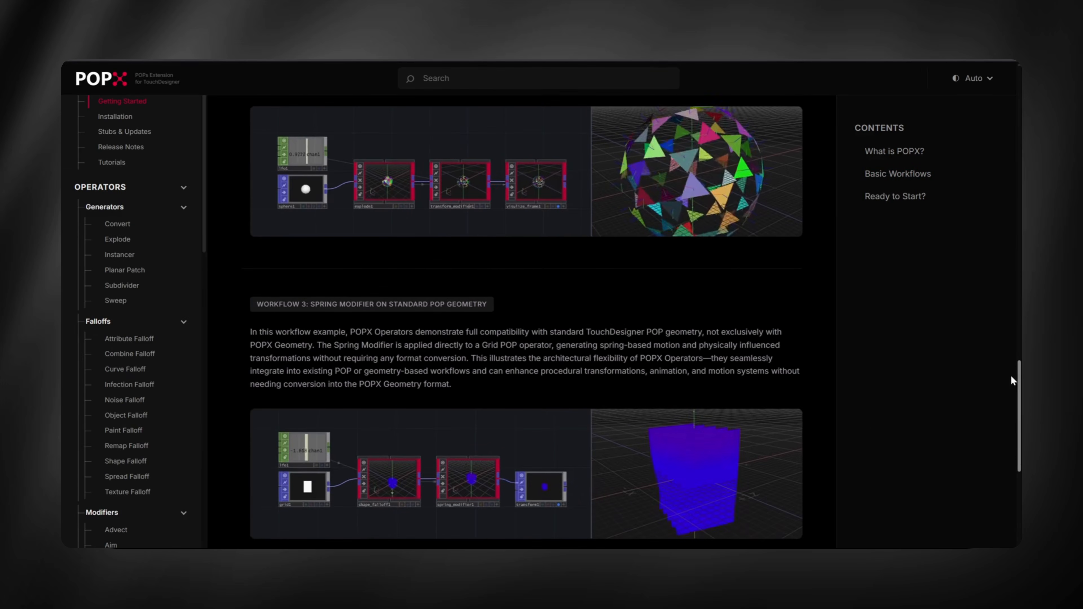
scroll(1010, 391, "down", 3)
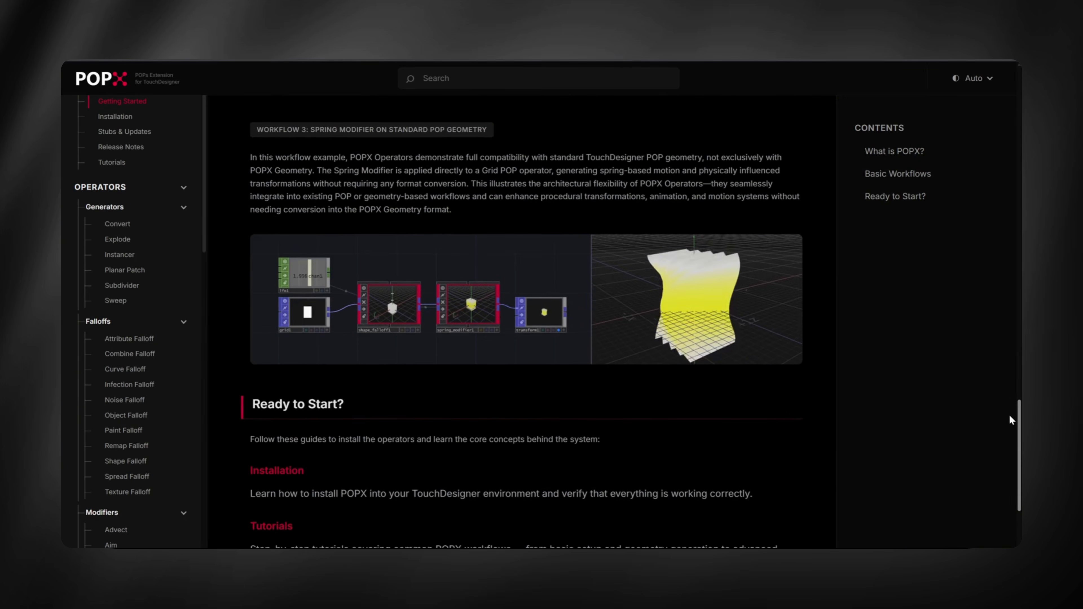
scroll(1009, 417, "down", 4)
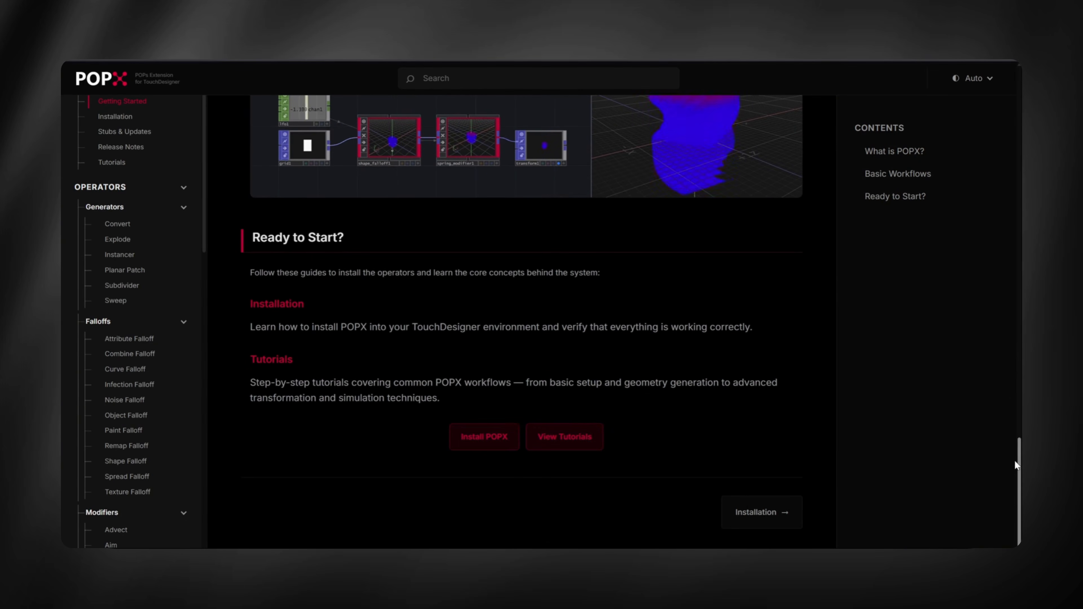
- Open the POPX Installation guide and follow its link to the Patreon page
left_click_drag(1020, 465, 1016, 80)
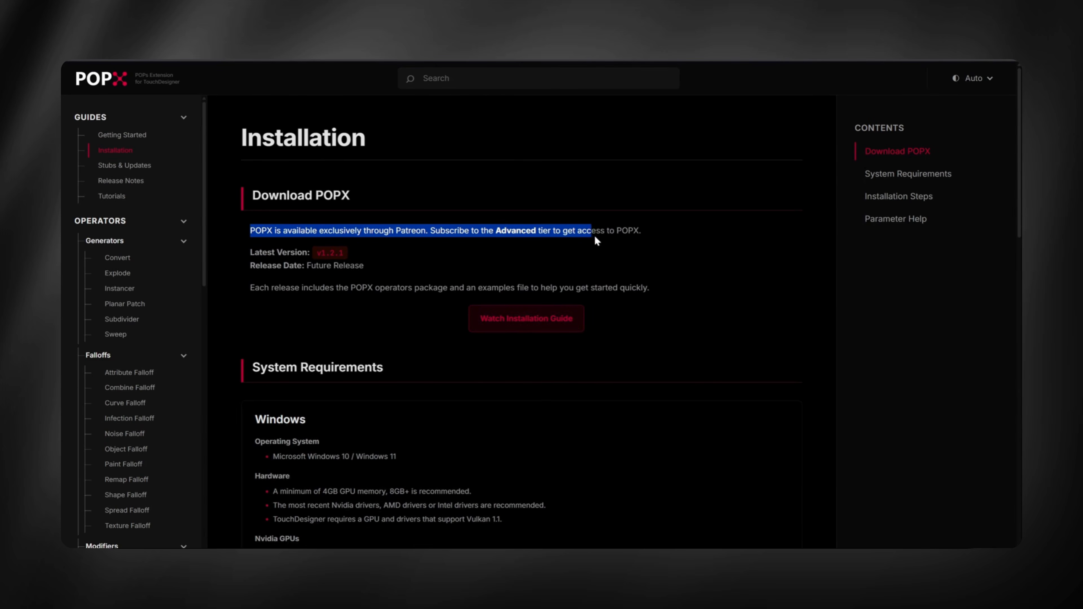
left_click(667, 267)
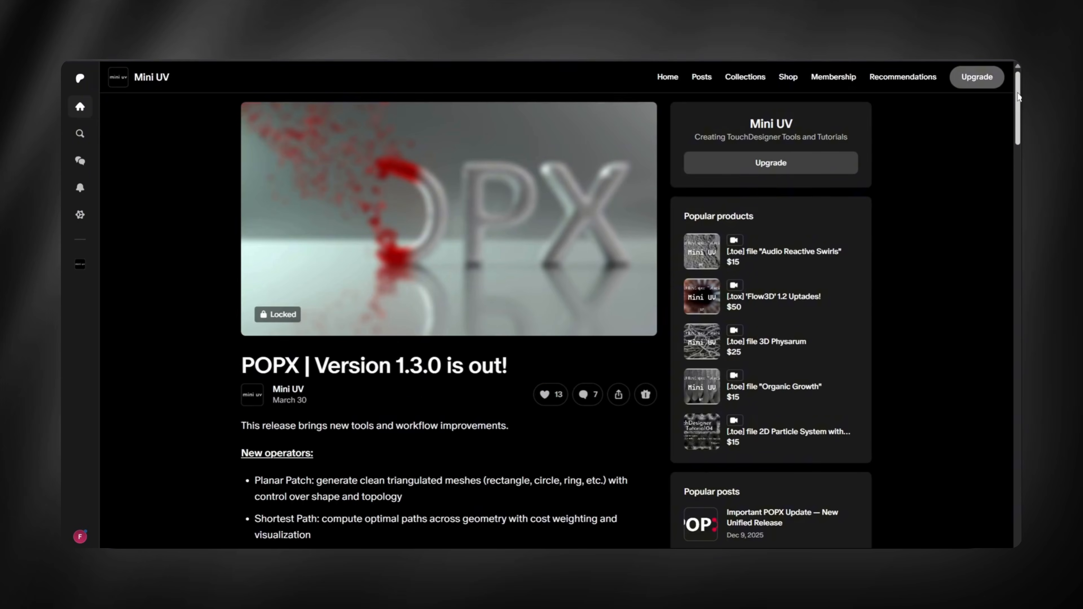
- Open the downloaded POPX_1_3_0 release folder and load POPX_1_3_0.tox into the TouchDesigner project
left_click_drag(1017, 98, 983, 79)
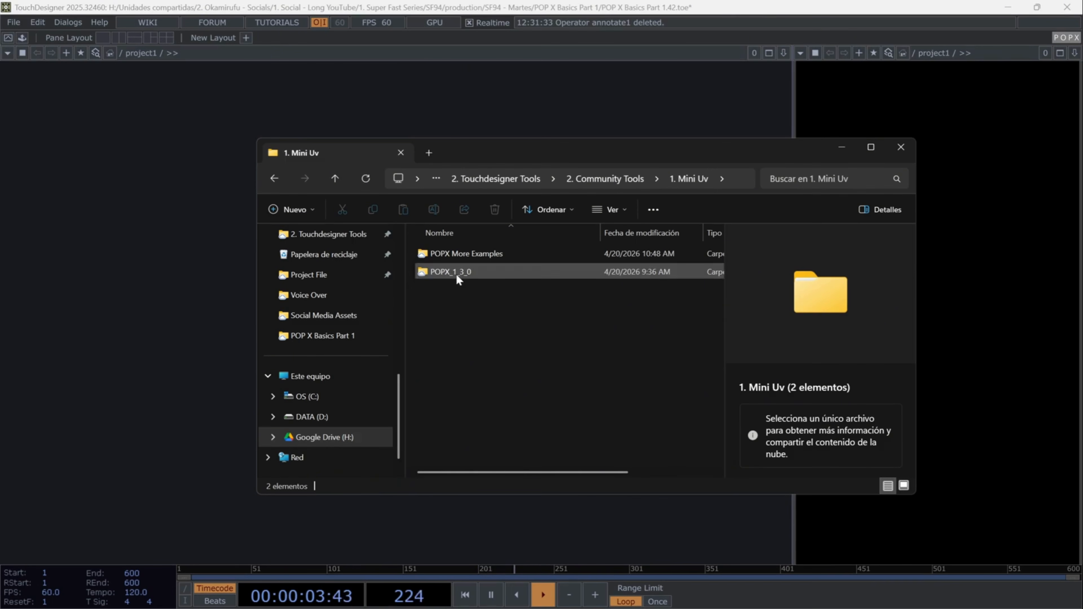
double_click(455, 278)
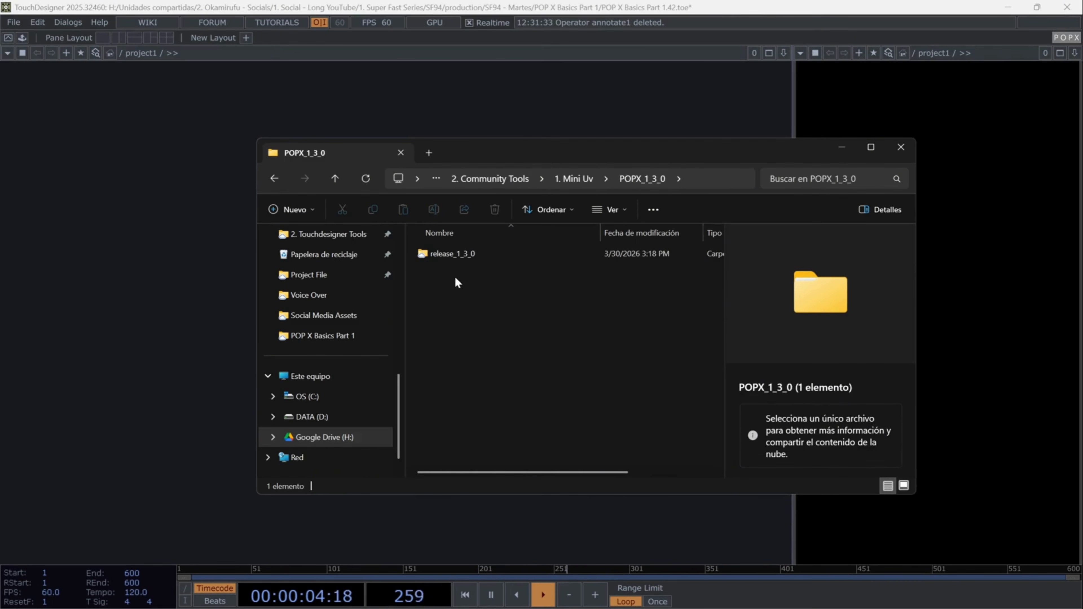
double_click(465, 255)
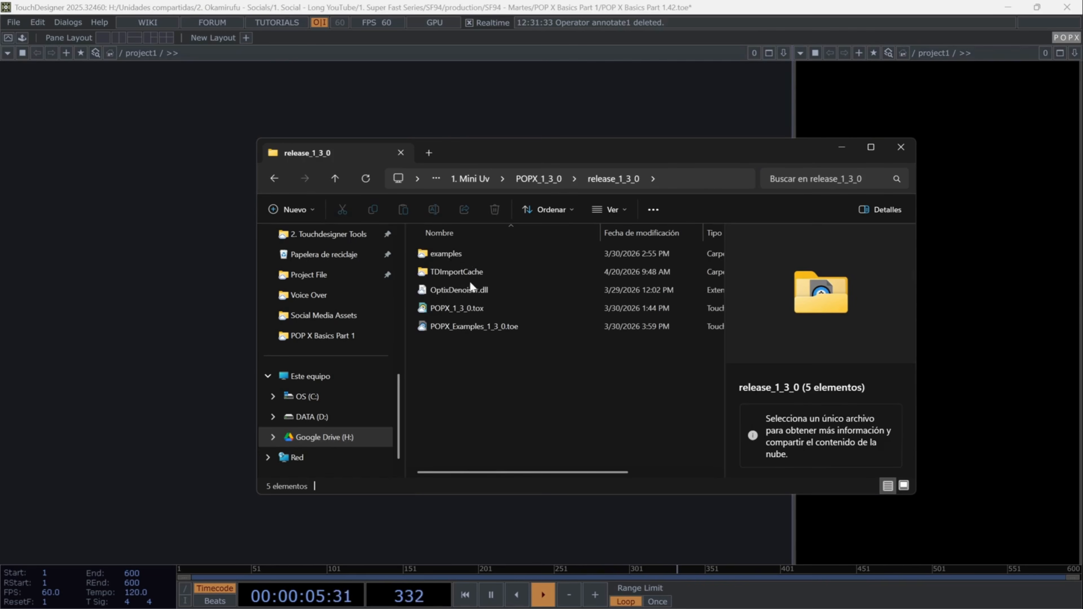
left_click(469, 309)
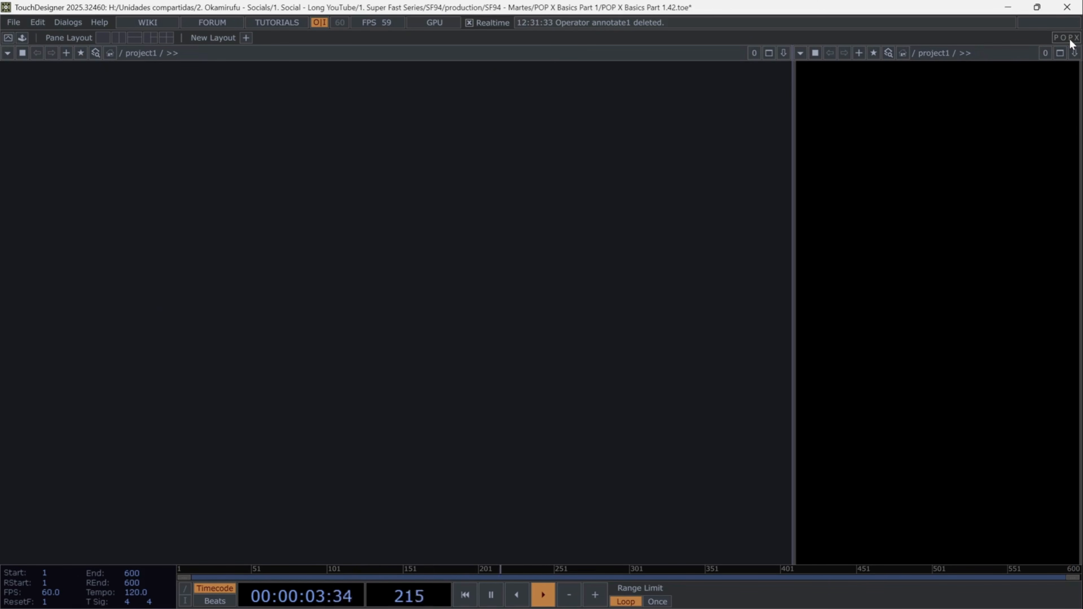
- Open the OP Create dialog to view the POPX operator family, then close it
key("Tab")
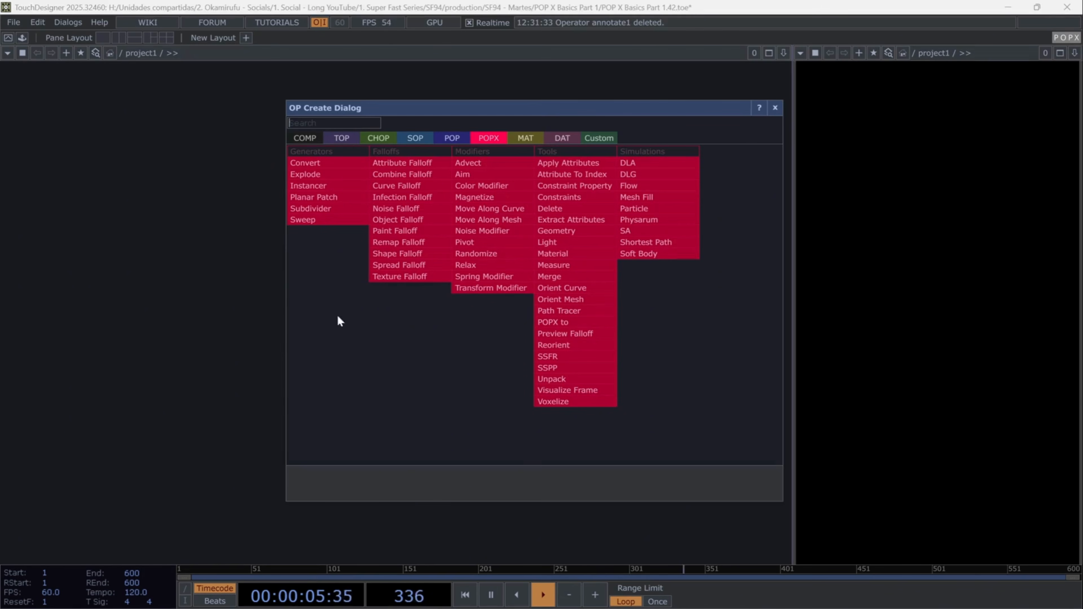
left_click(774, 109)
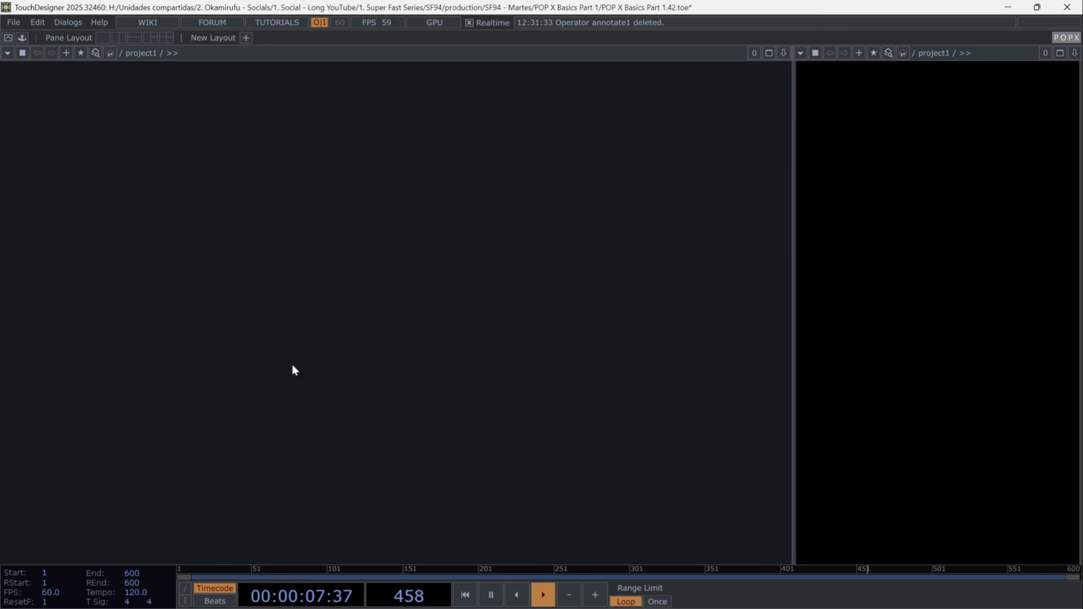
- Add a constant1 CHOP with resx 720 and resy 1280 channels and open its parameters
left_click_drag(337, 200, 430, 401)
left_click_drag(349, 171, 401, 283)
left_click_drag(363, 127, 345, 211)
left_click(371, 251)
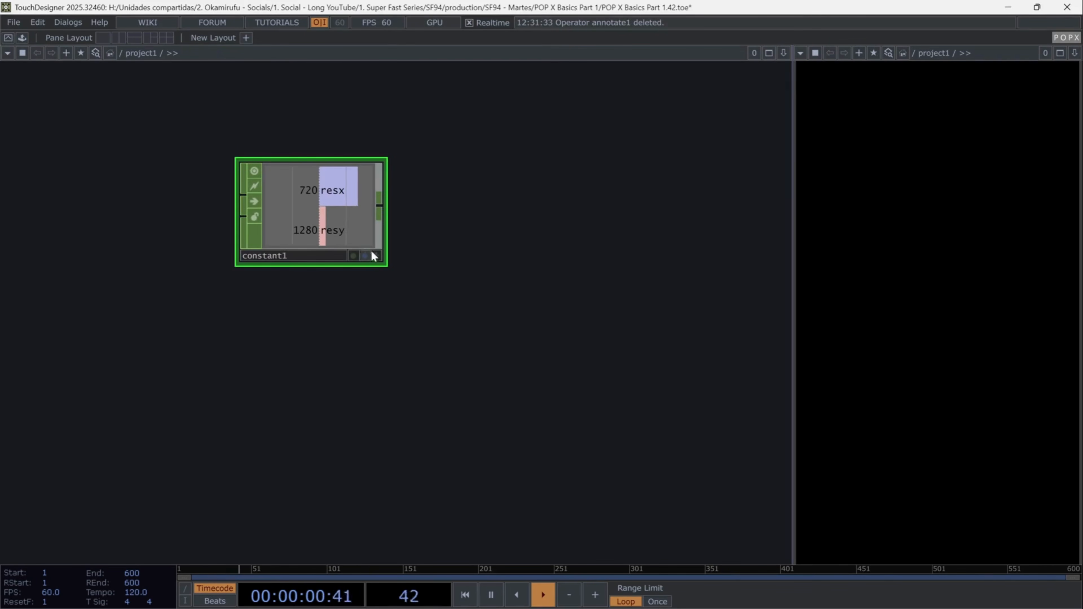
key("p")
left_click(782, 84)
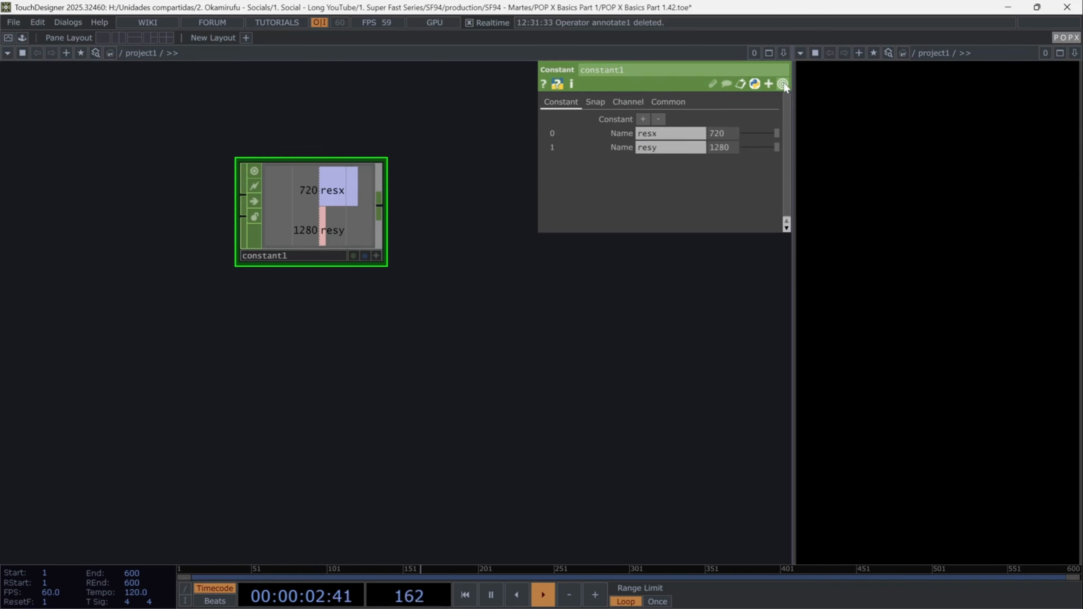
left_click_drag(409, 425, 332, 291)
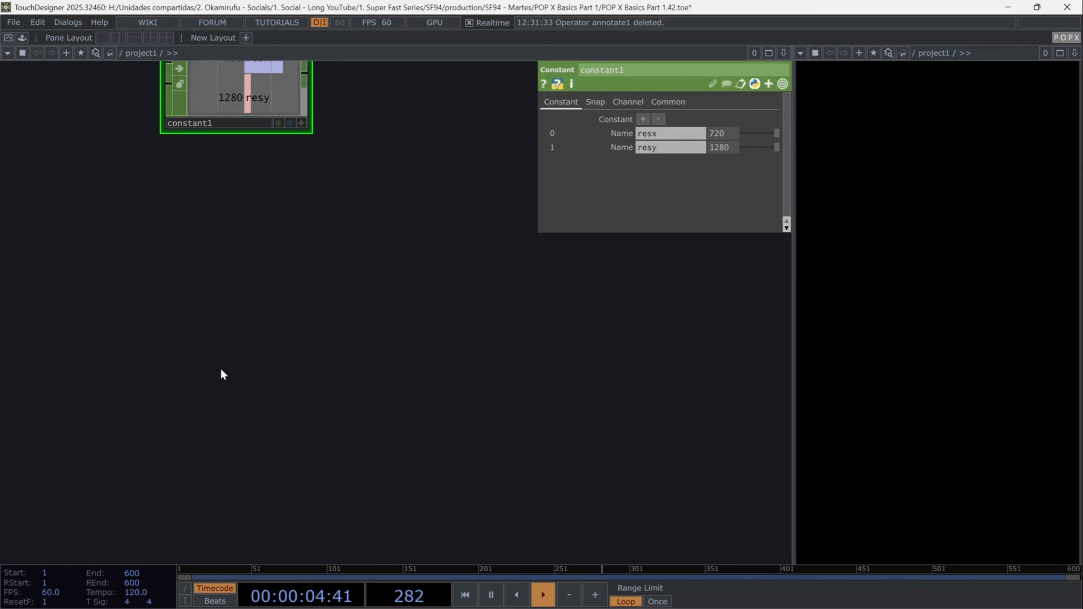
- Create a Pattern POP in the network
key("Tab")
type("pa")
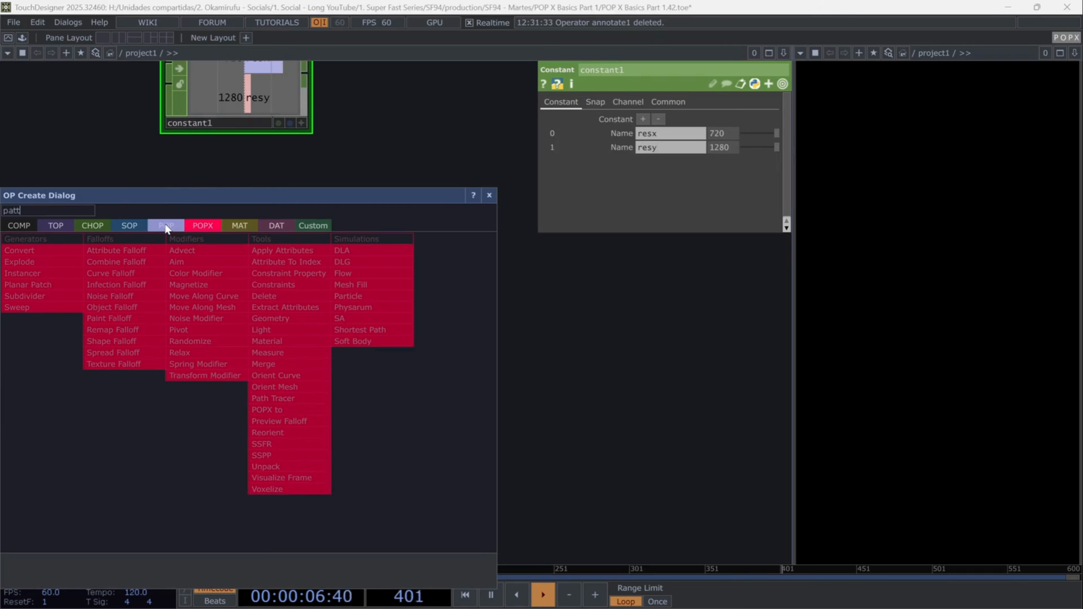
left_click(165, 226)
left_click(164, 297)
left_click(219, 489)
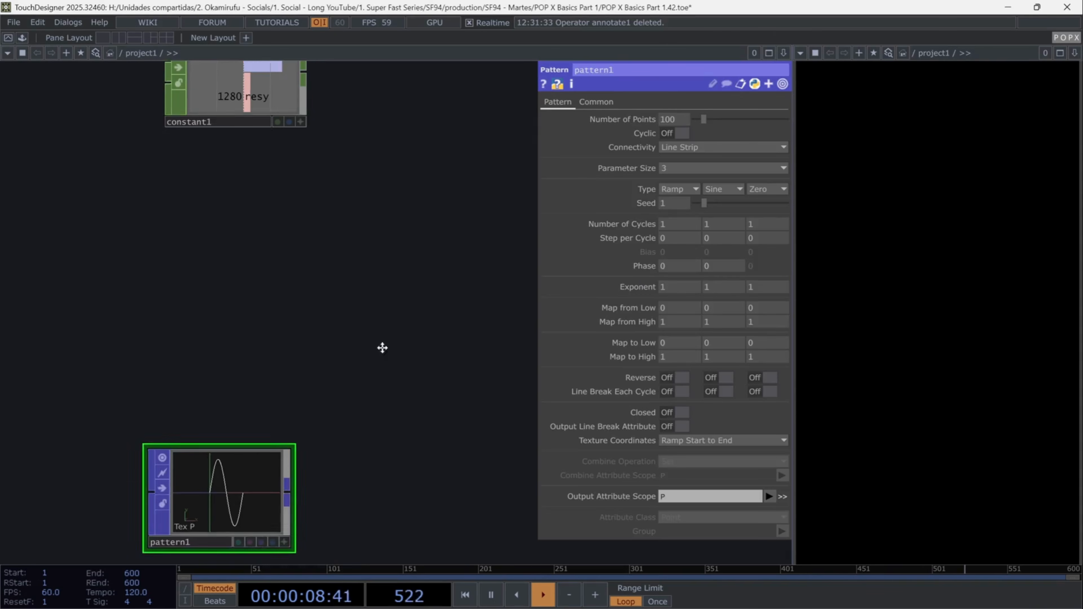
left_click_drag(382, 346, 346, 185)
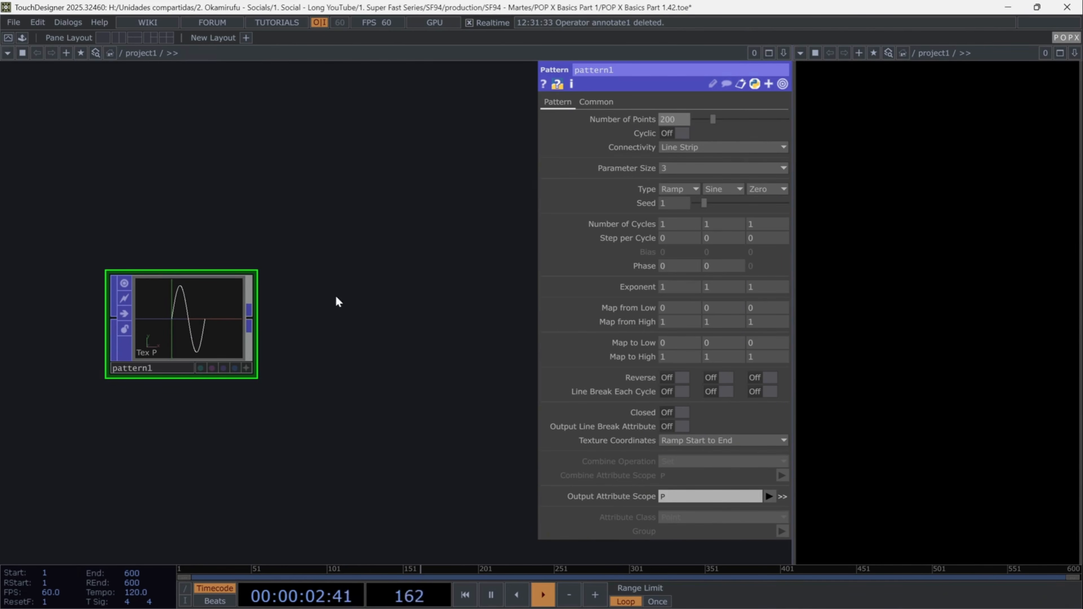
- Set pattern1's first Type to Cosine, third Type to Sine, and third Number of Cycles to 9
left_click(680, 189)
left_click(676, 317)
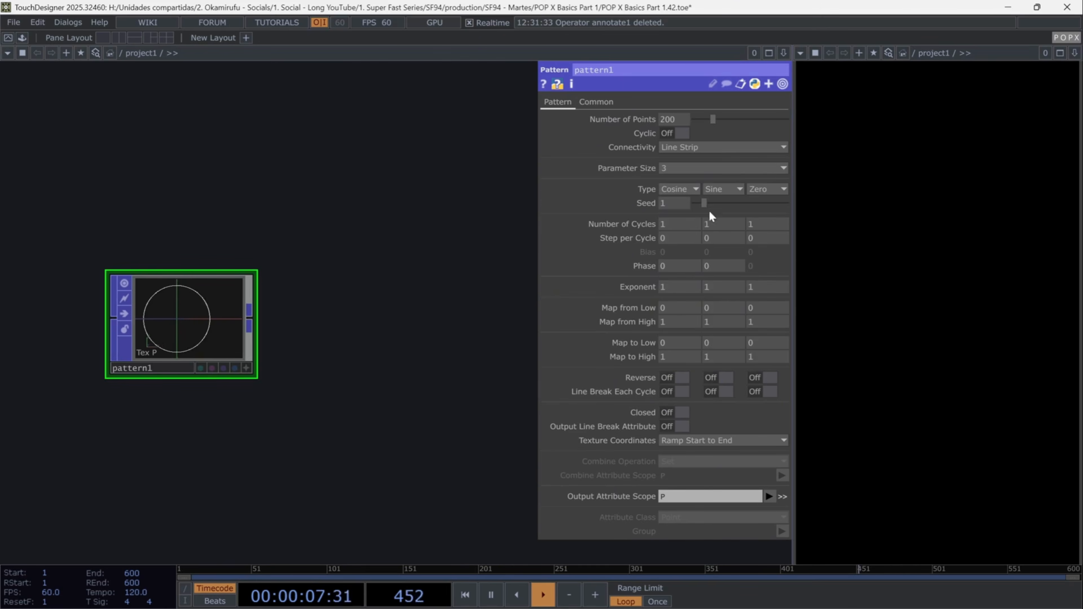
left_click(755, 189)
left_click(776, 305)
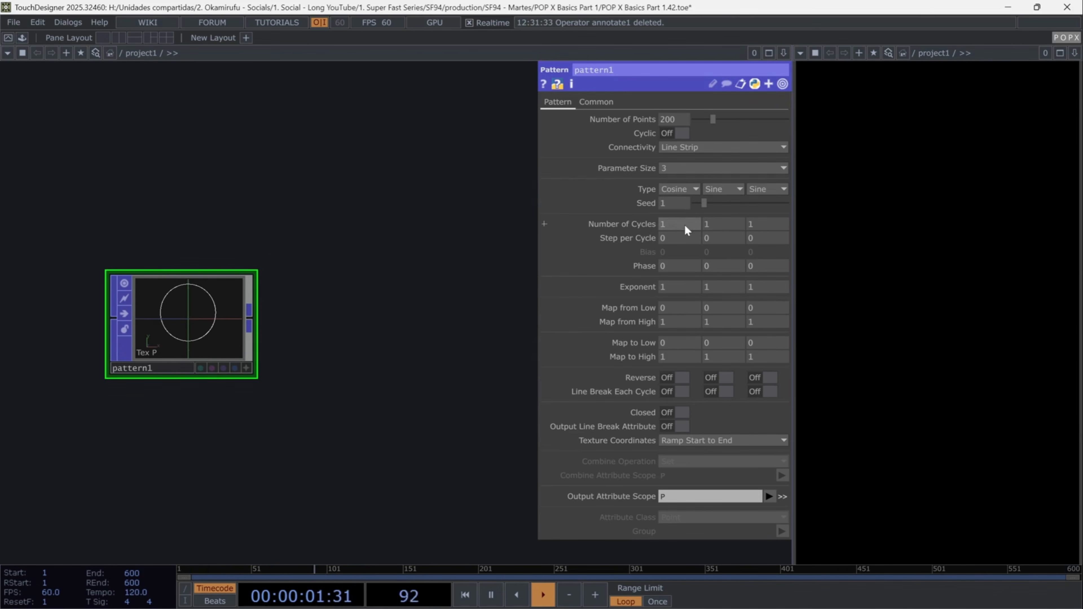
left_click(750, 224)
type("9")
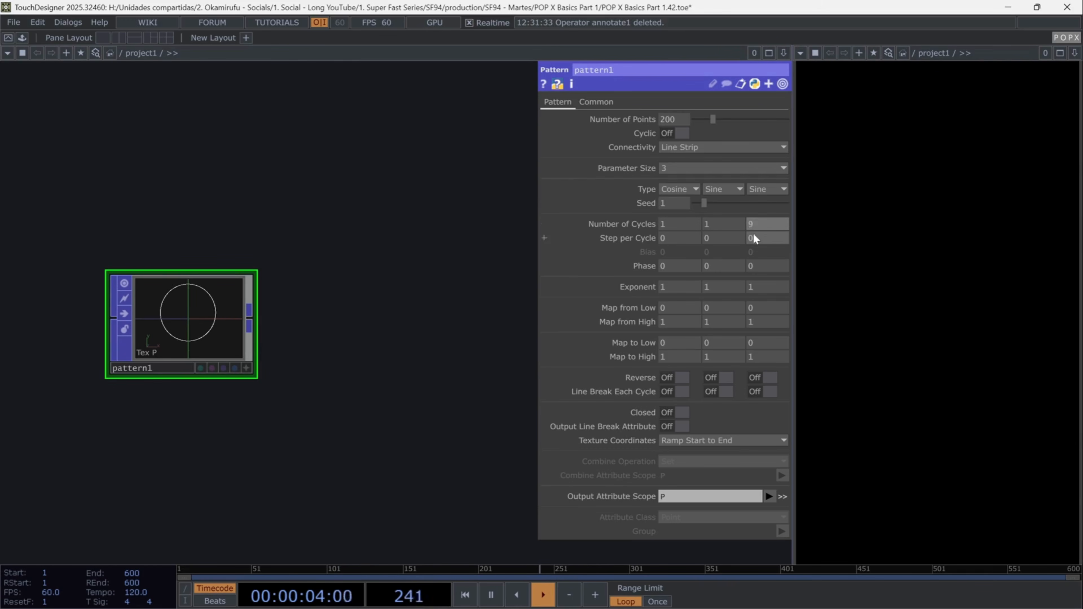
key("Return")
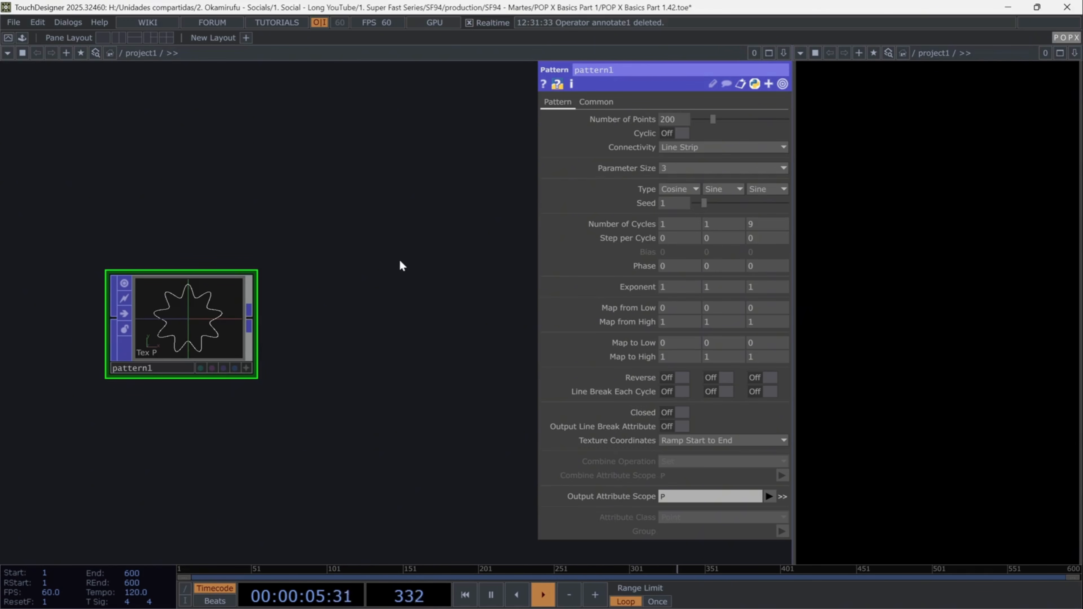
- Set the third Map to High value to 0.25 and turn Closed on
type("0.")
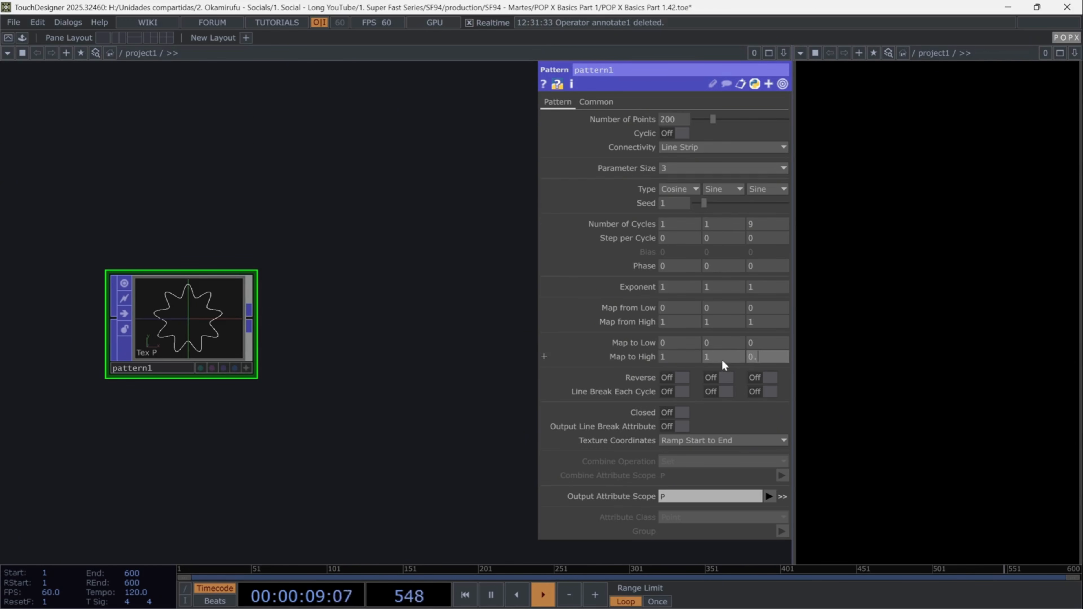
type("25")
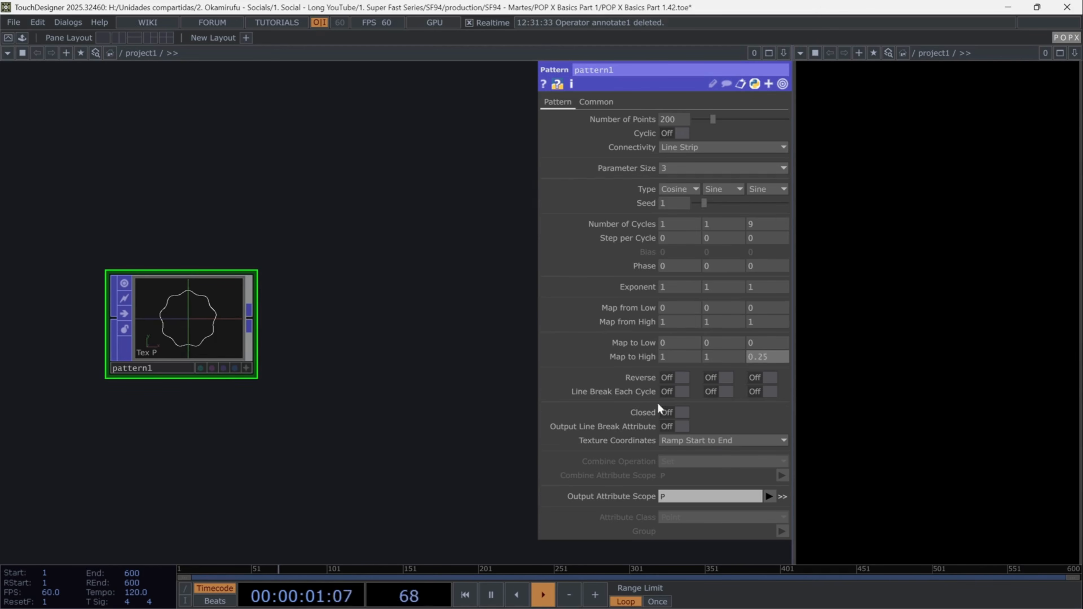
left_click(681, 412)
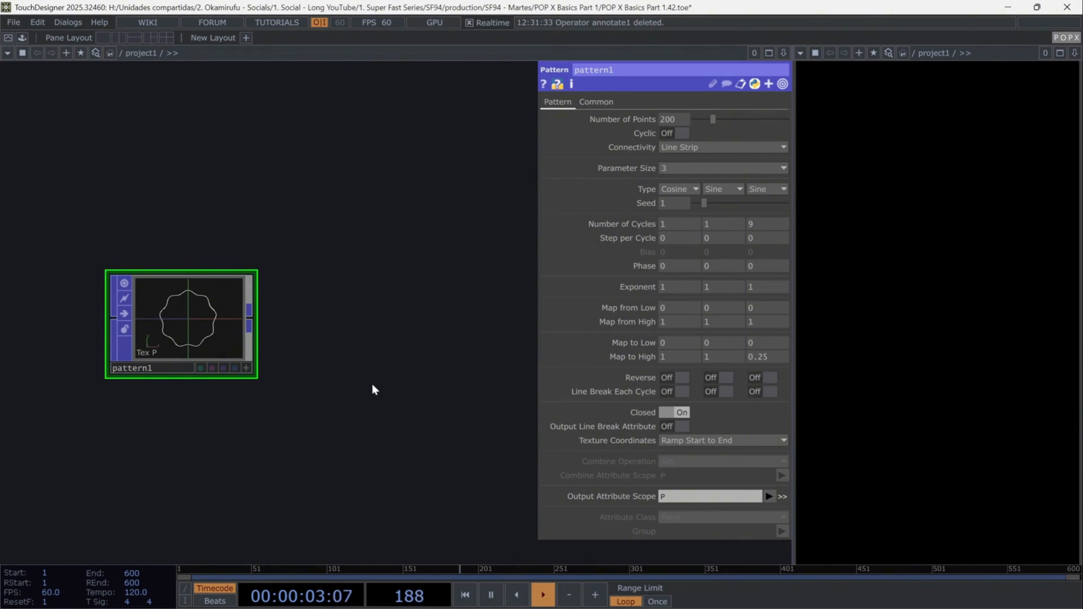
- Append a Line Smooth POP after pattern1
left_click_drag(249, 322, 310, 331)
type("li")
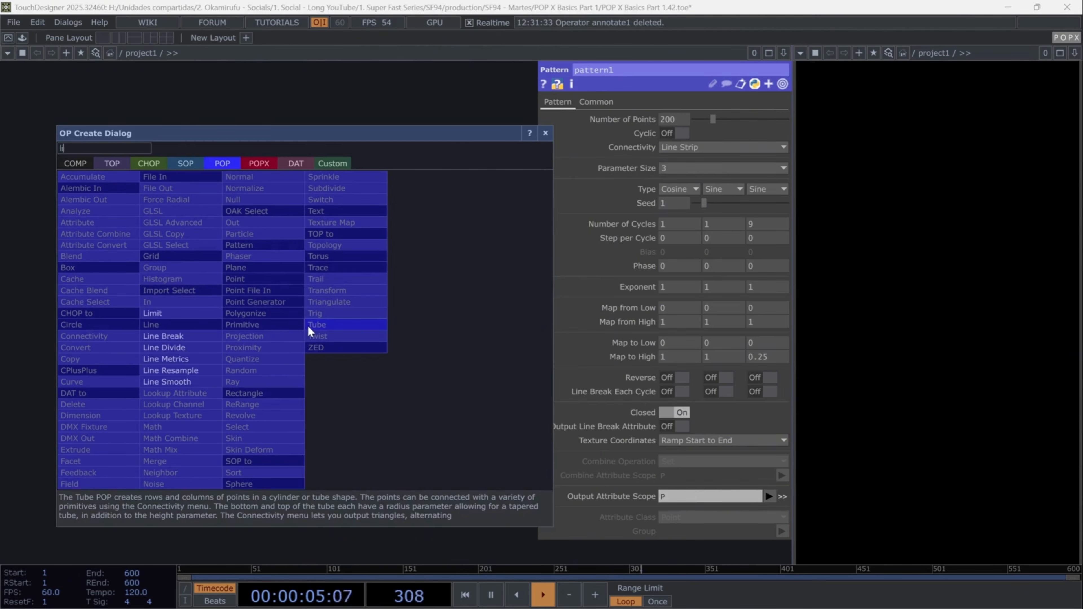
type("ne")
left_click(190, 382)
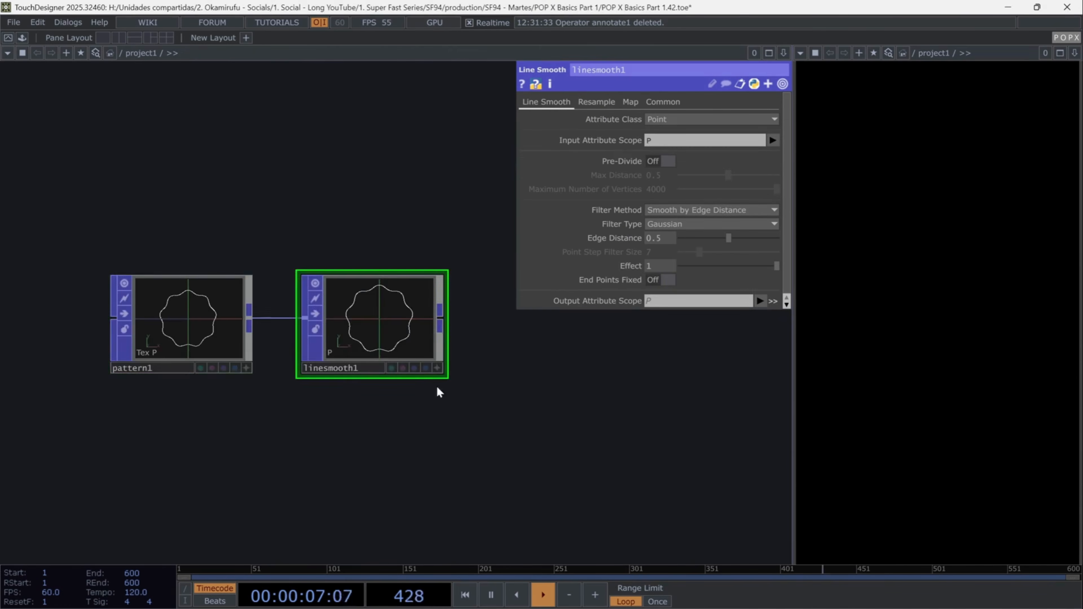
left_click_drag(484, 418, 407, 454)
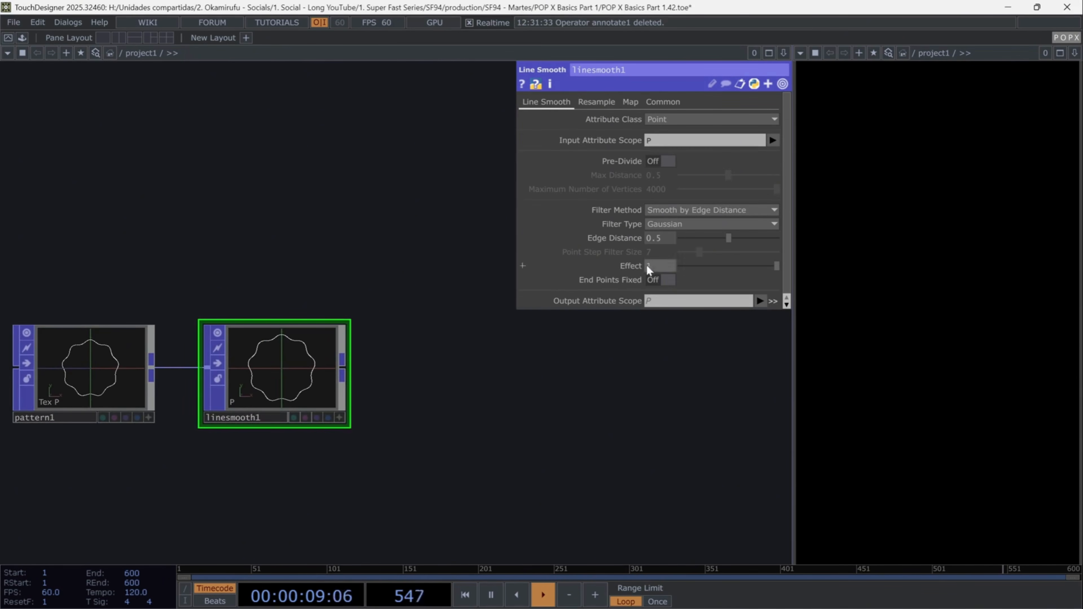
- Set linesmooth1's Edge Distance to 1
left_click_drag(666, 239, 632, 246)
type("1")
key("Return")
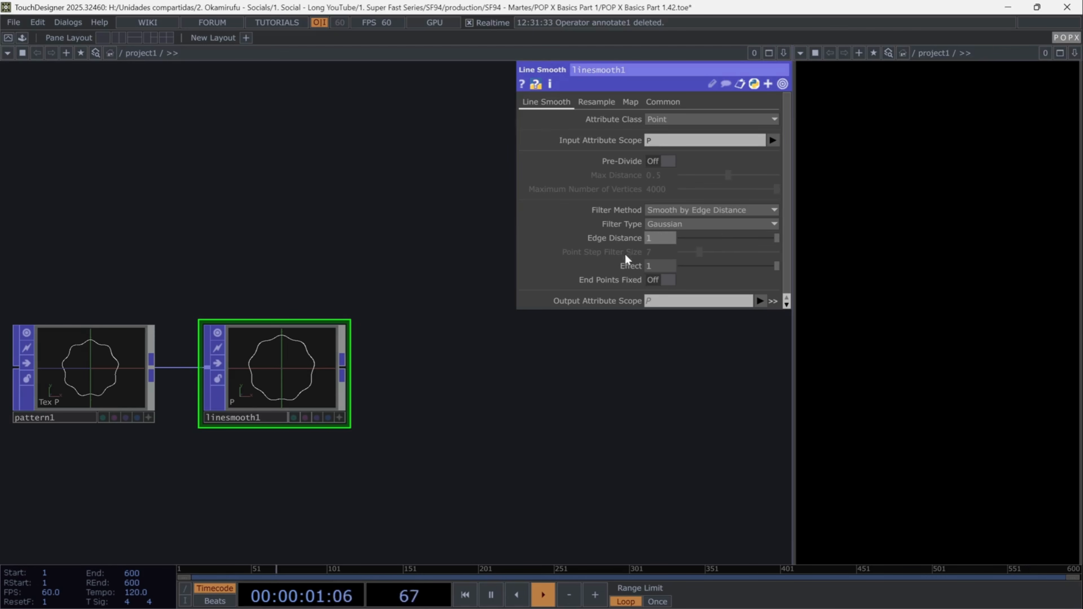
- Activate and orbit the pattern1 and linesmooth1 viewers to inspect the curve in 3D
left_click(340, 417)
left_click_drag(313, 361, 297, 355)
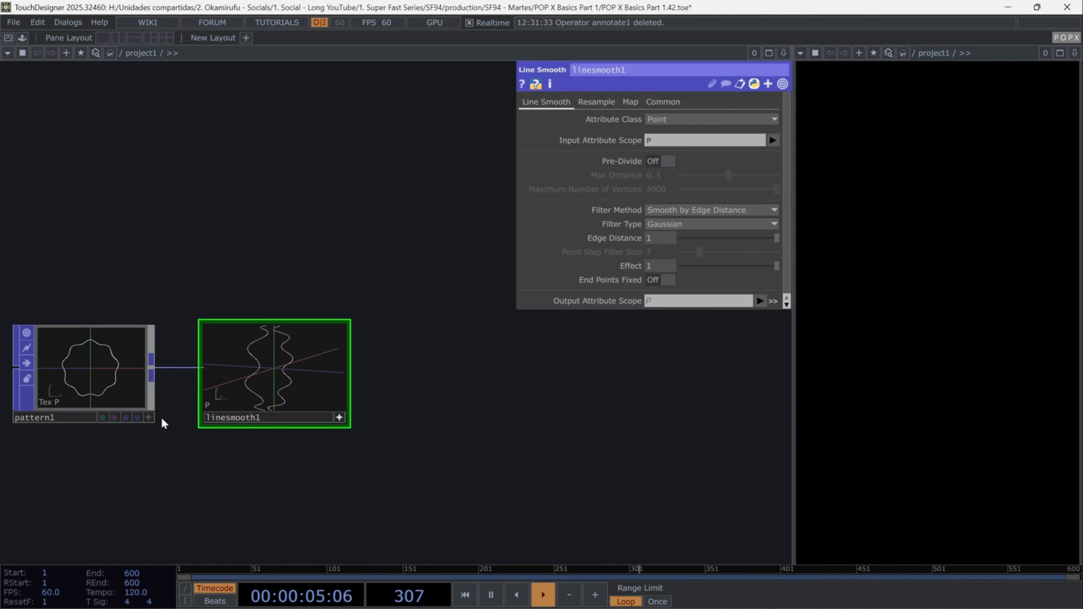
left_click(149, 419)
left_click_drag(146, 369, 132, 373)
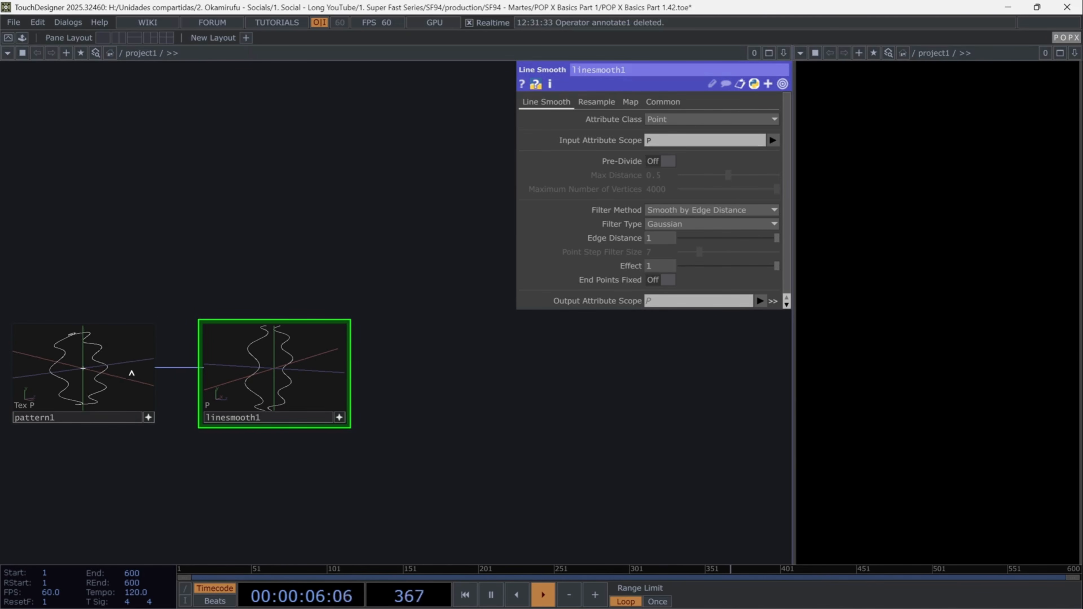
left_click(148, 418)
left_click(338, 418)
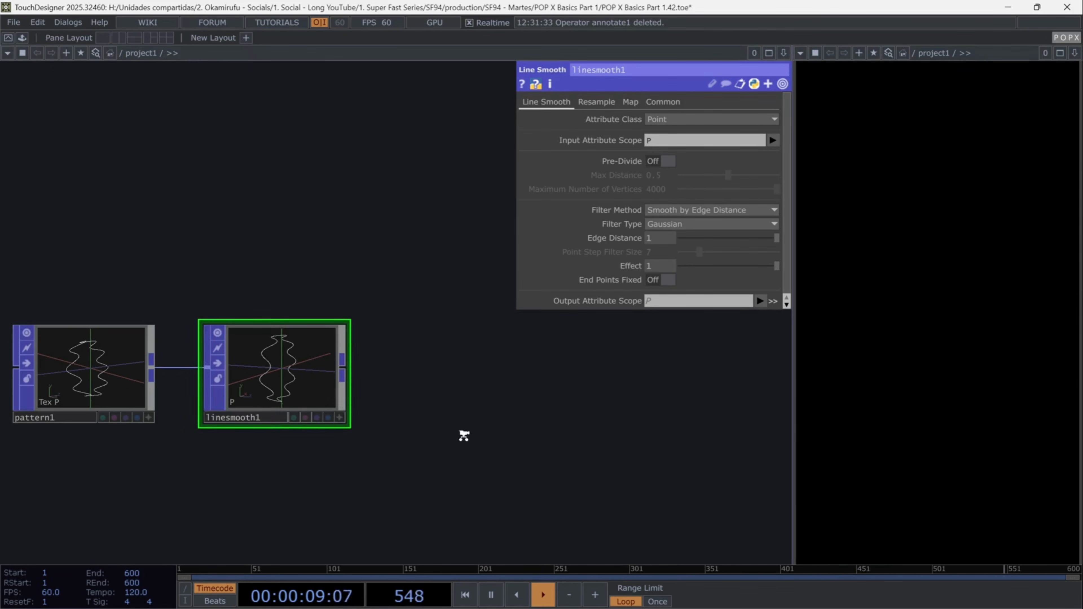
middle_click_drag(464, 435, 467, 449)
left_click_drag(463, 438, 436, 391)
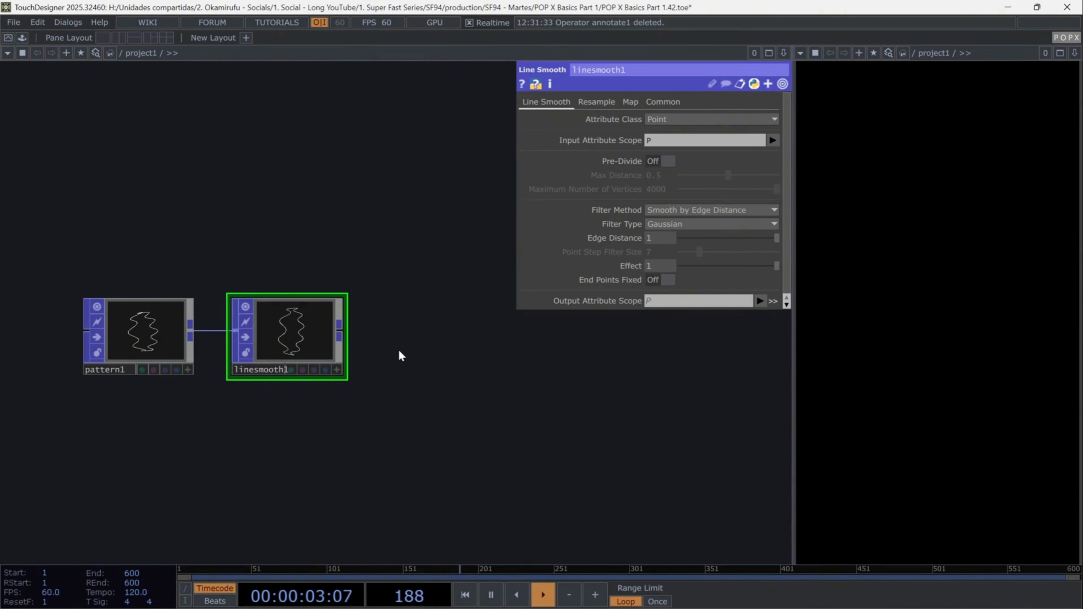
key("p")
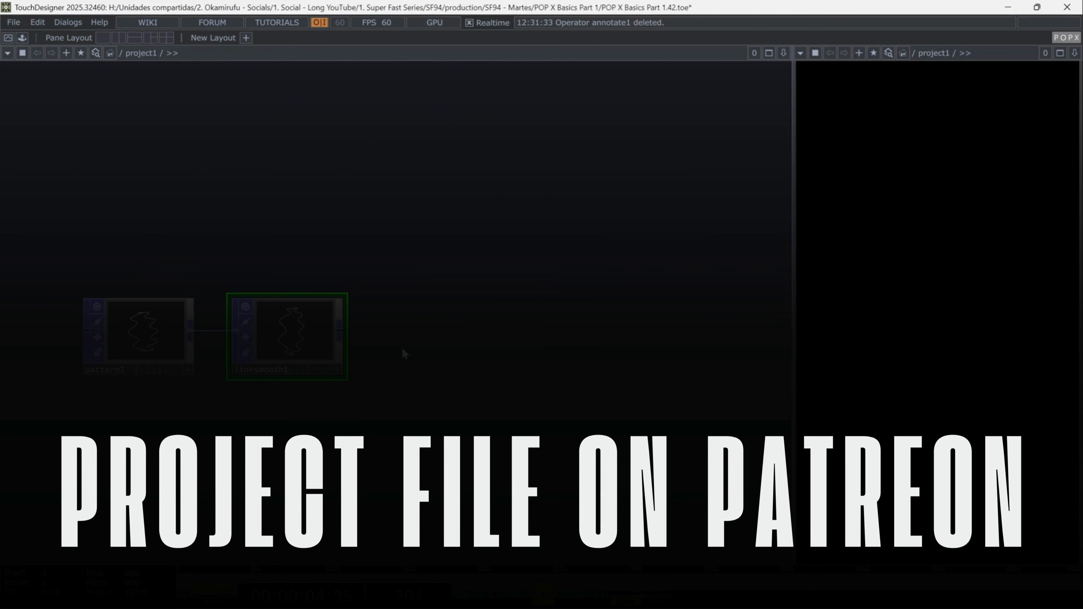
middle_click_drag(410, 347, 442, 348)
left_click_drag(468, 352, 531, 363)
mouse_move(531, 363)
middle_mouse_down()
mouse_move(548, 361)
mouse_move(528, 366)
middle_mouse_up()
left_click_drag(529, 366, 505, 369)
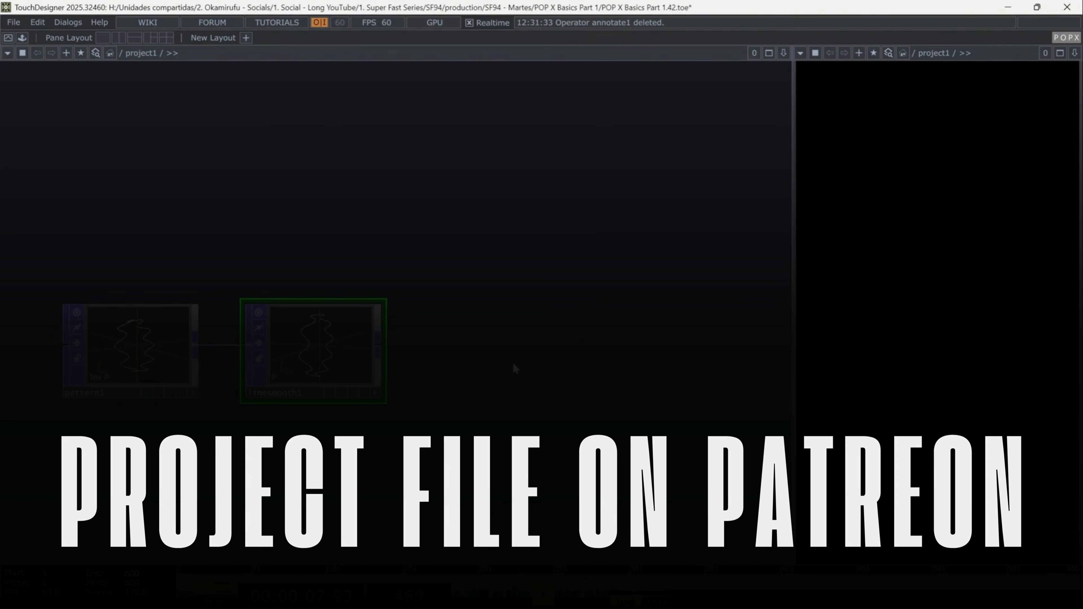
- Append a Copy POP after linesmooth1 and set its Number of Copies to 20
right_click(383, 343)
type("c")
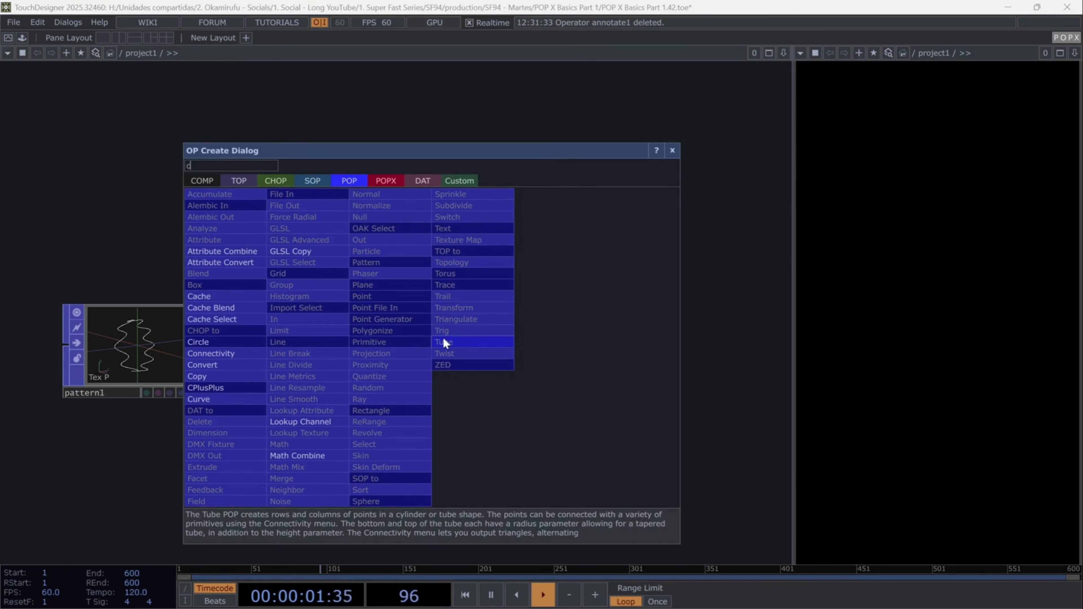
type("opy")
key("Return")
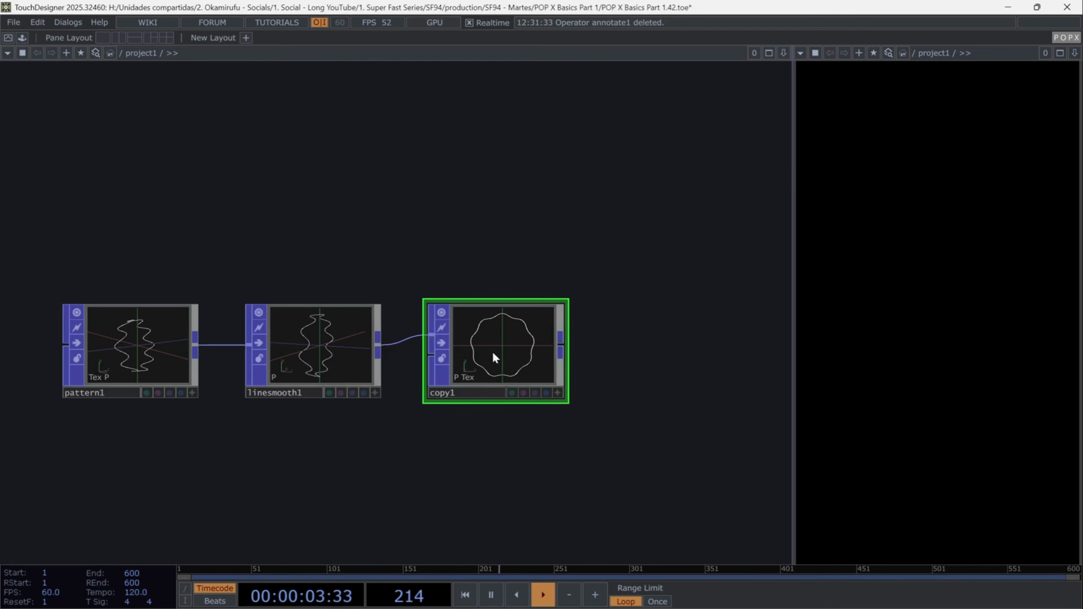
key("p")
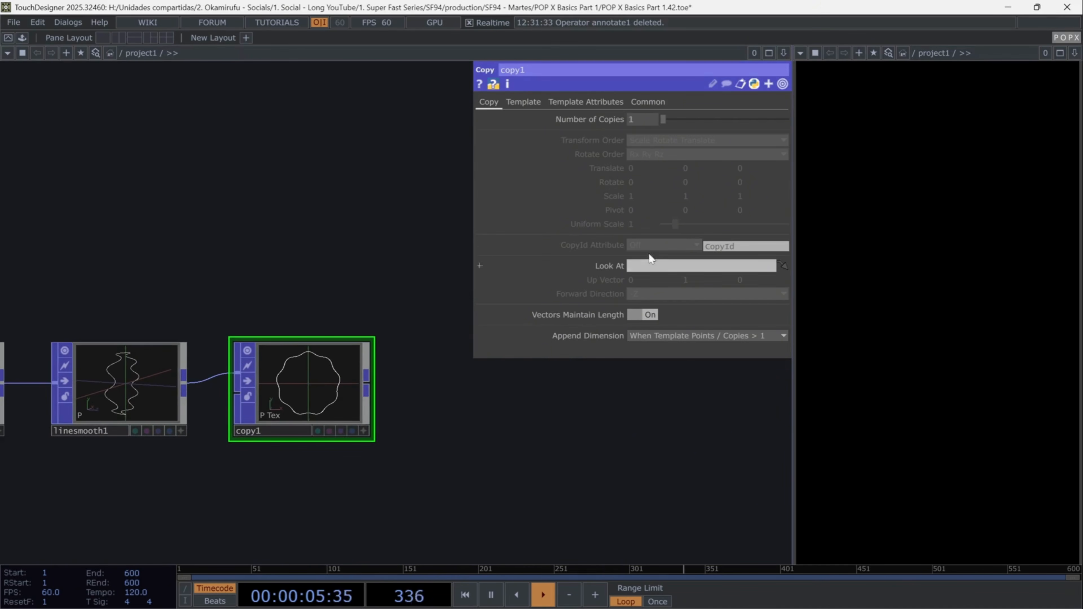
left_click(641, 119)
type("2")
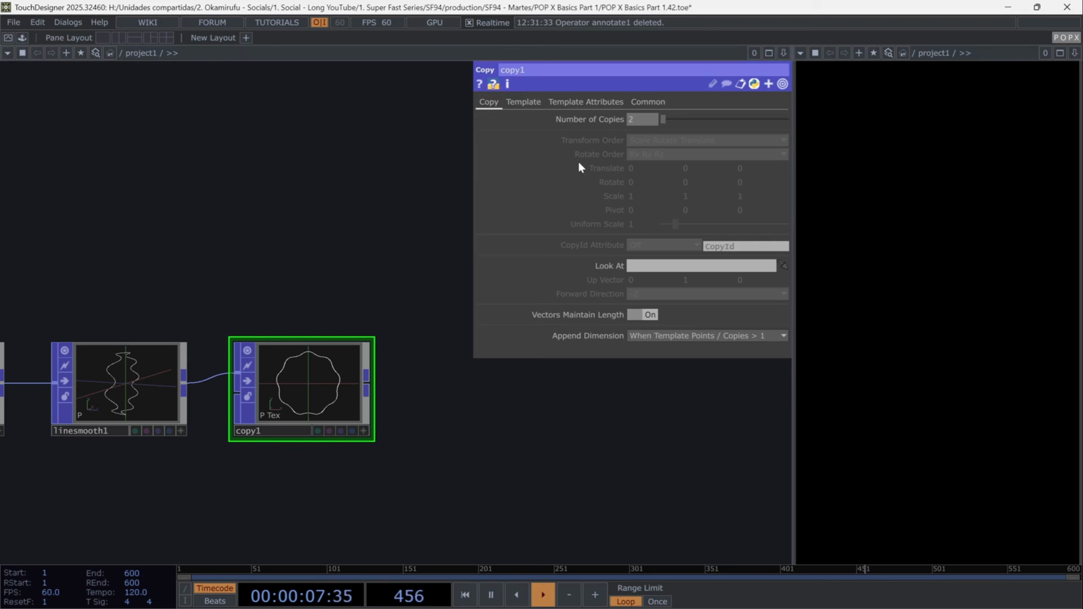
type("0")
key("Return")
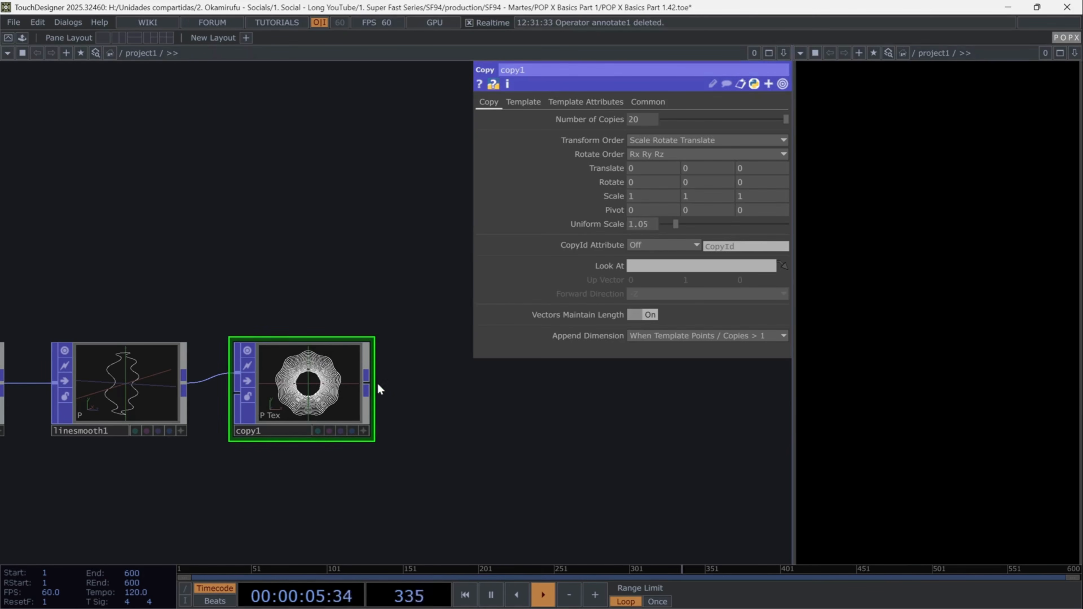
- Append a Skin POP after copy1
left_click(420, 388)
type("skin")
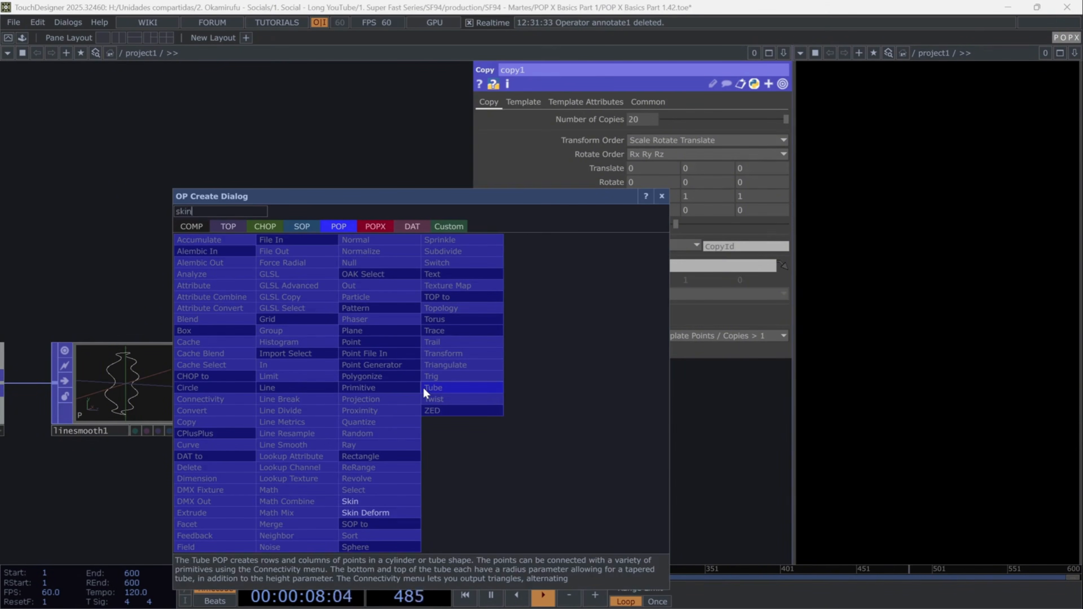
key("Return")
left_click_drag(689, 363, 498, 302)
left_click(358, 313)
left_click(423, 311)
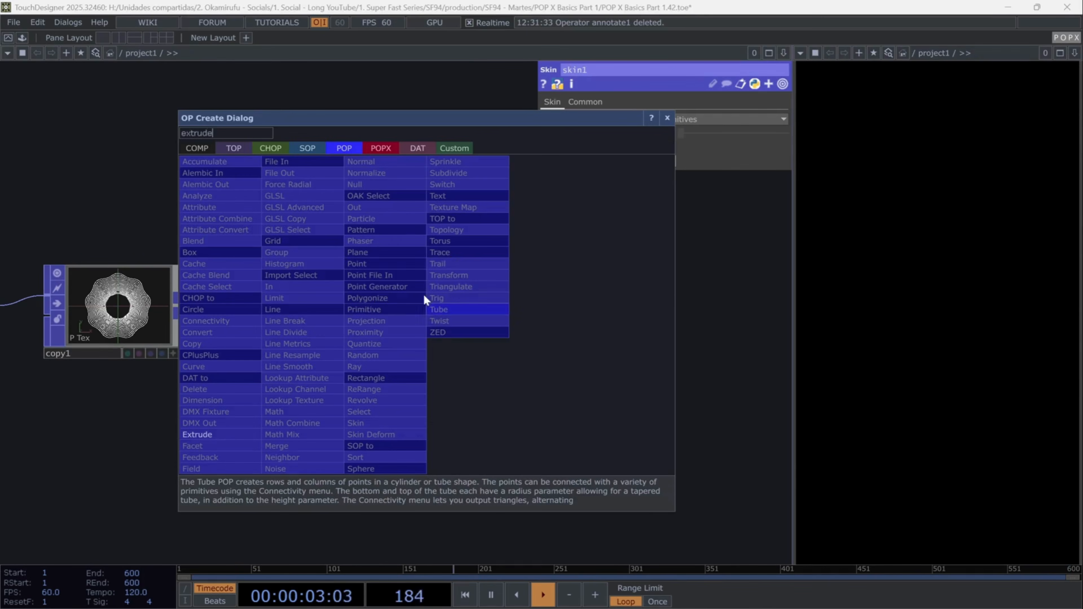
- Append an Extrude POP after skin1 and set its Distance to 0.75
left_click(423, 294)
left_click(501, 297)
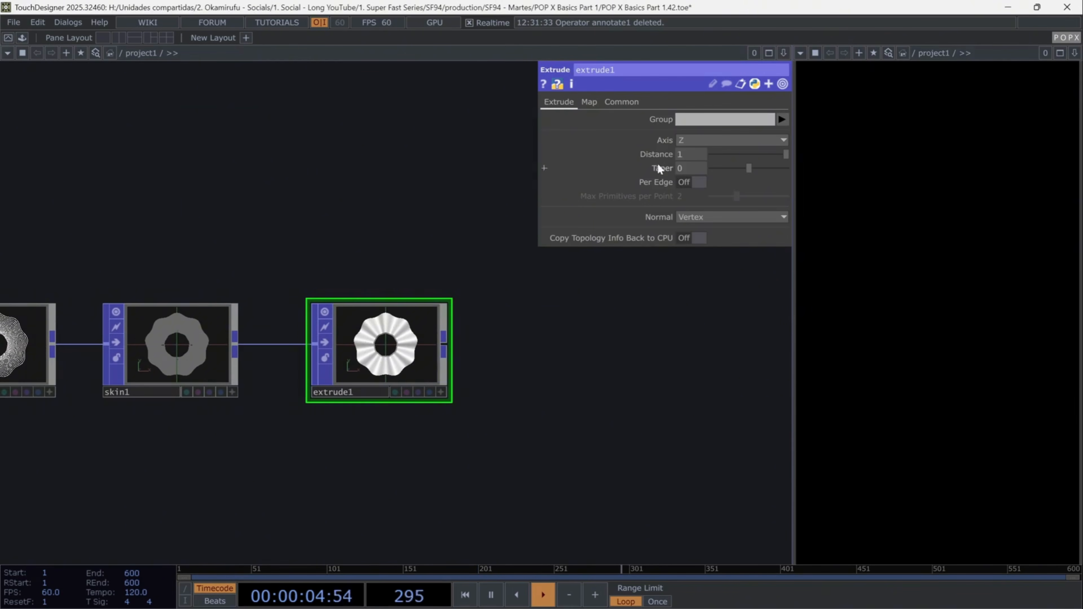
type("0.75")
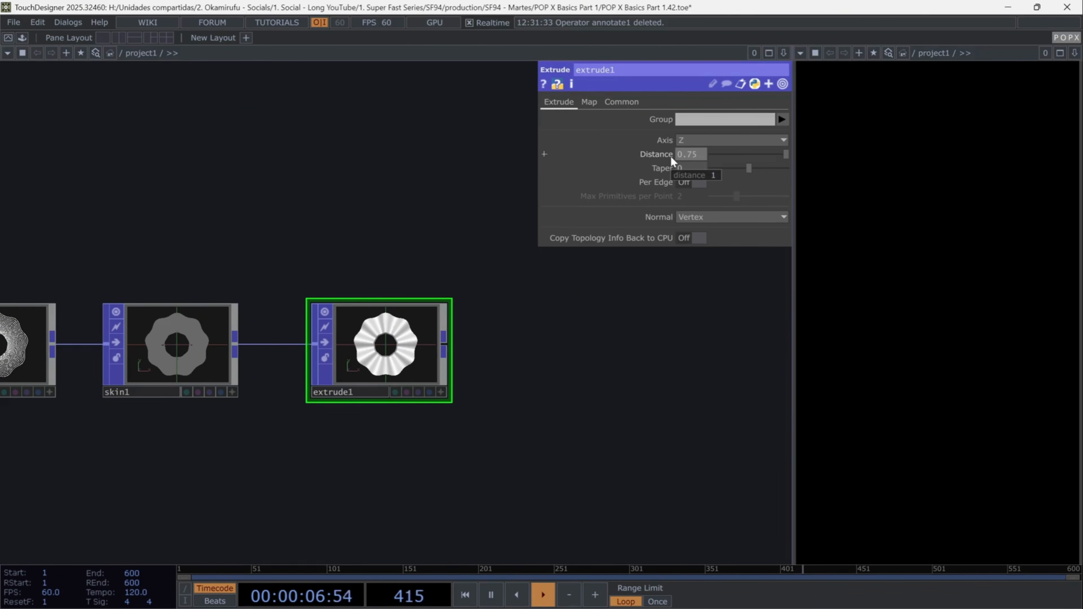
key("Return")
- Turn on extrude1's Per Edge, set Max Primitives per Point to 3, and activate its viewer
left_click(696, 188)
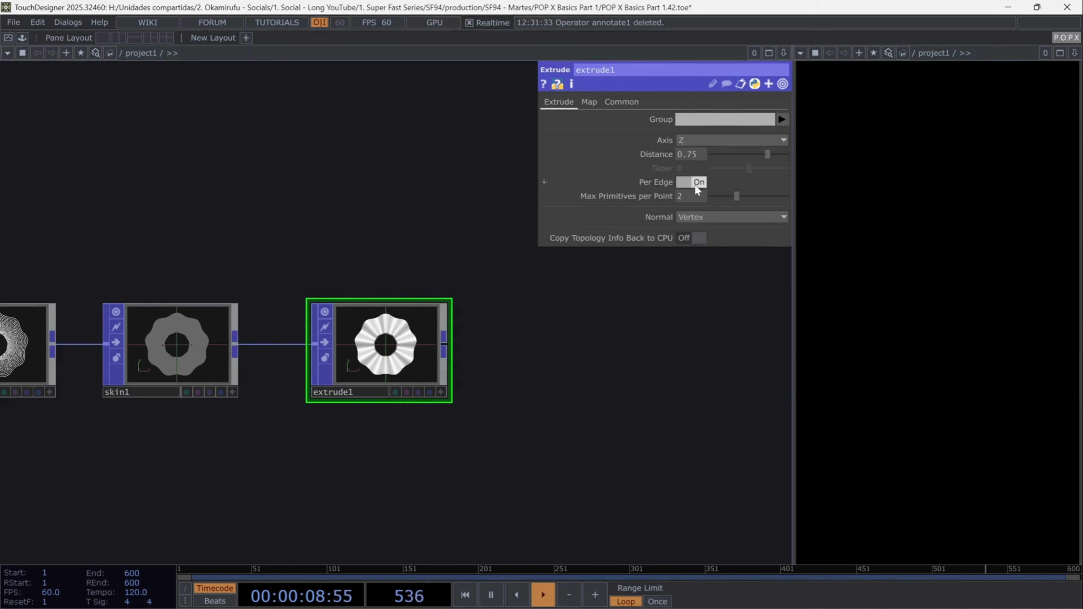
left_click(676, 197)
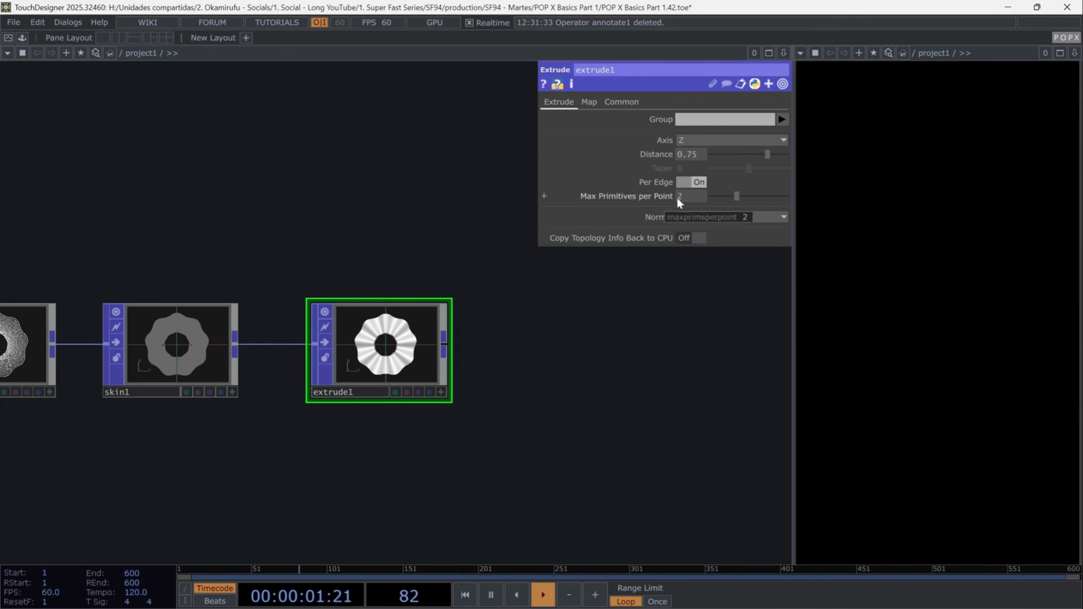
type("3")
key("Return")
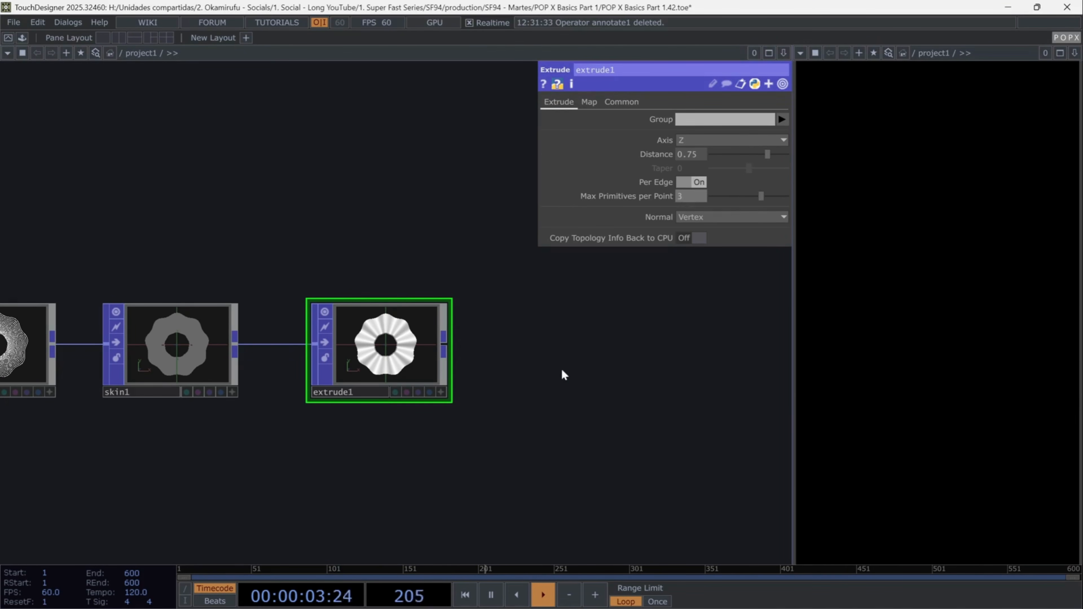
left_click(440, 392)
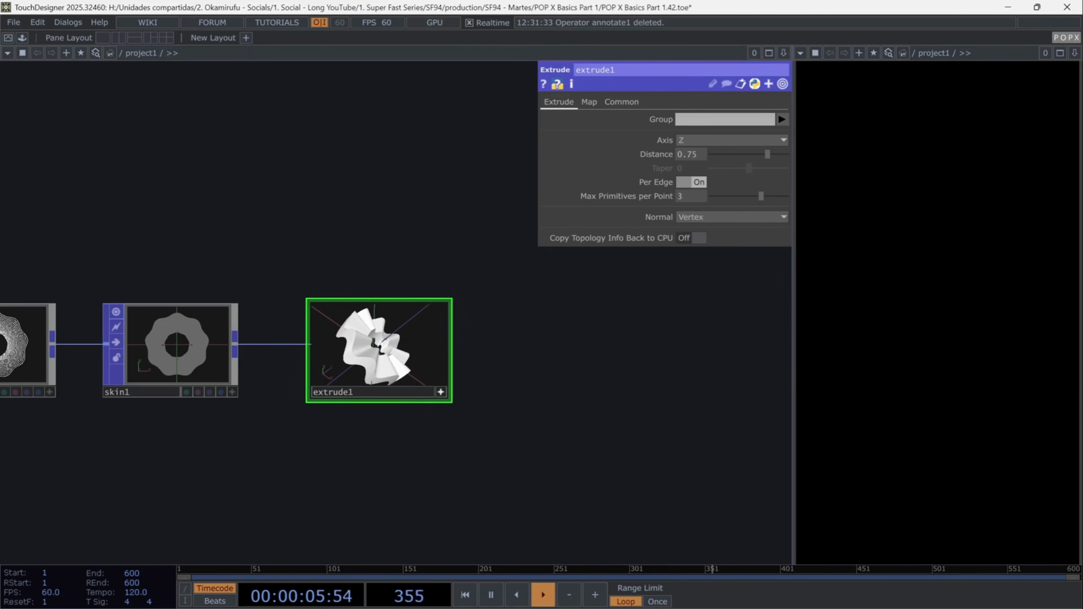
- Append a Twist POP after extrude1
left_click(449, 348)
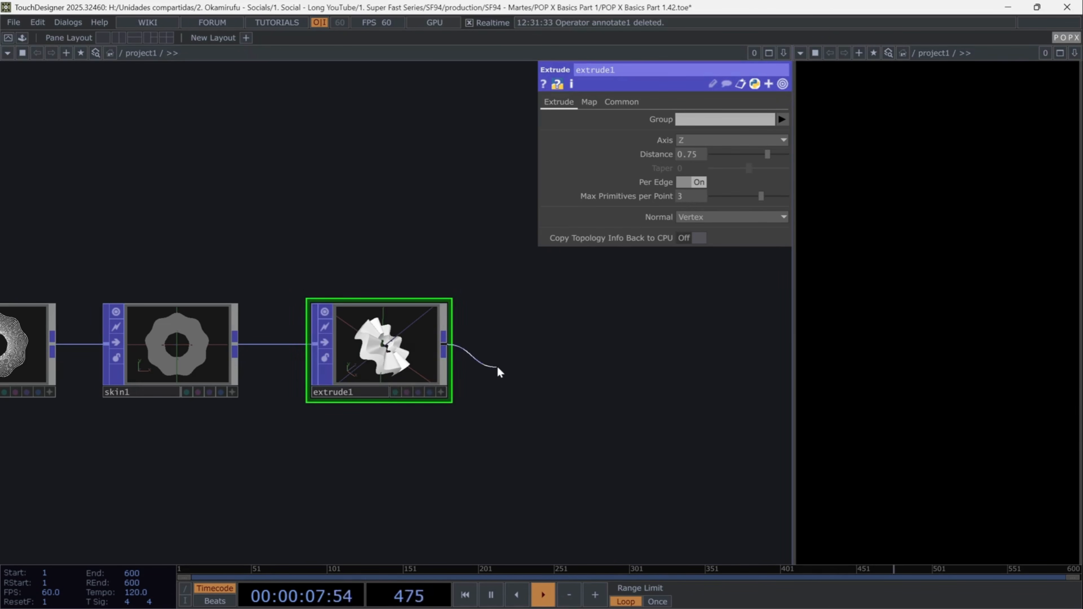
left_click(497, 366)
type("tw")
left_click(510, 377)
left_click_drag(574, 471, 354, 425)
left_click_drag(356, 352, 358, 327)
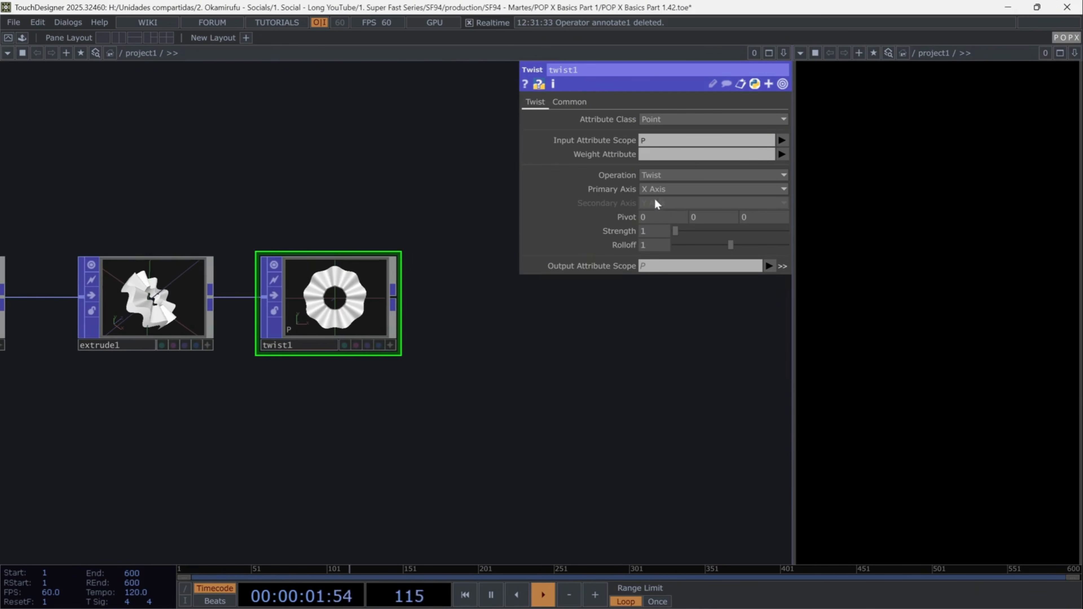
- Set twist1's Primary Axis to Z Axis, its Pivot Z to 0.2, and its Strength to 21
left_click(660, 188)
left_click(655, 229)
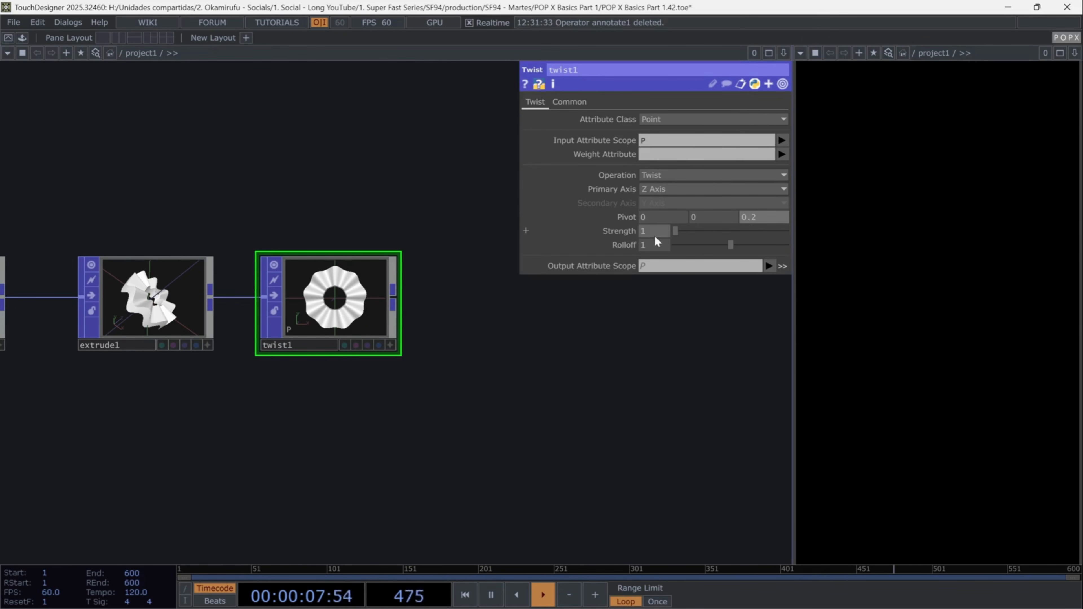
type("21")
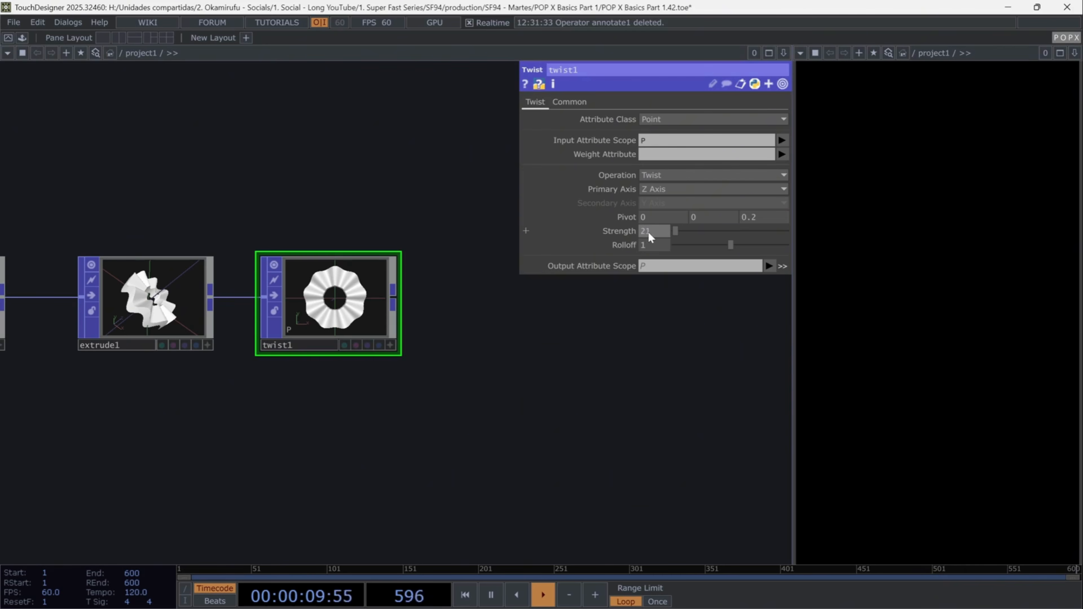
key("Return")
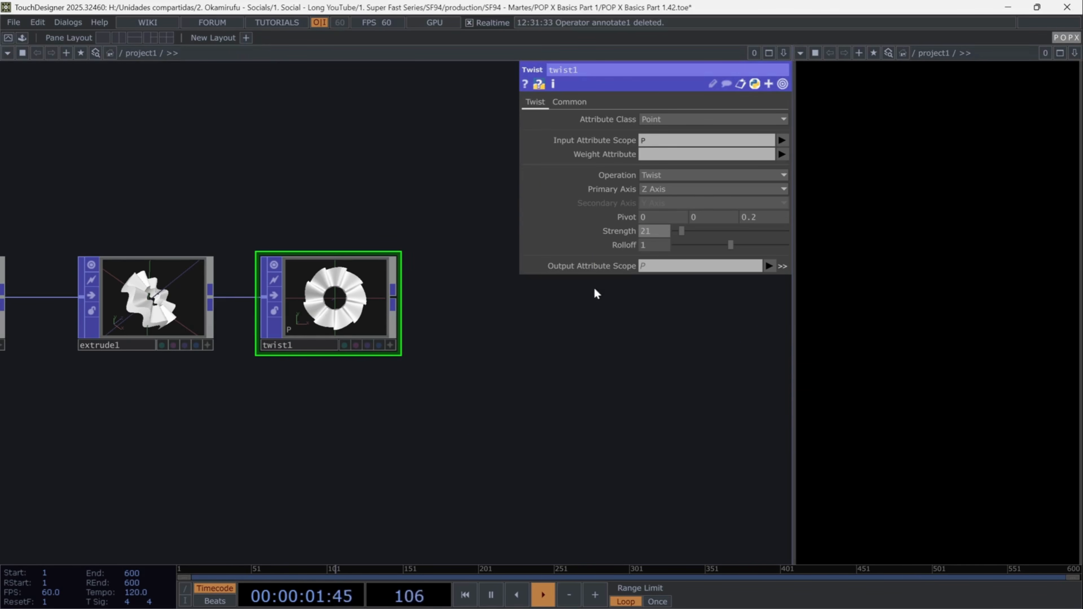
- Append a Transform POP after twist1 and set its X rotation to -90
left_click(394, 296)
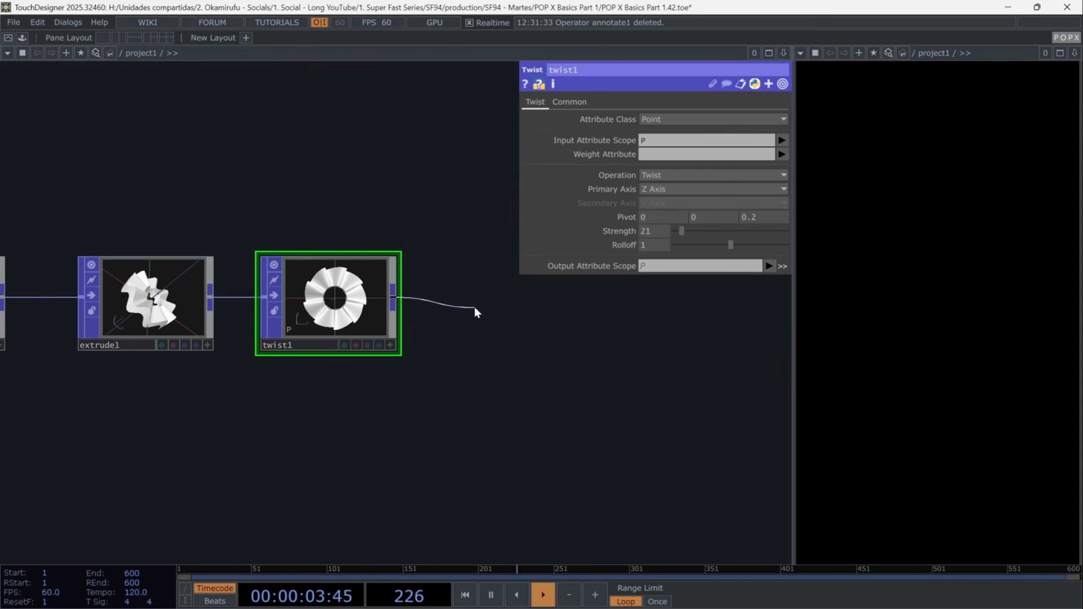
left_click(477, 306)
type("tra")
left_click(515, 268)
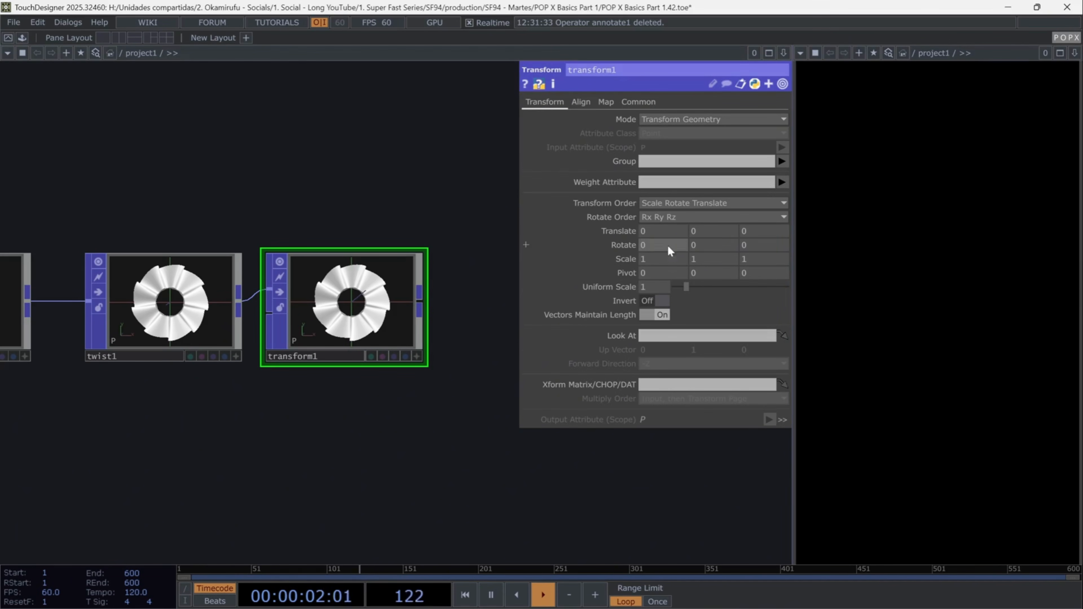
type("-90")
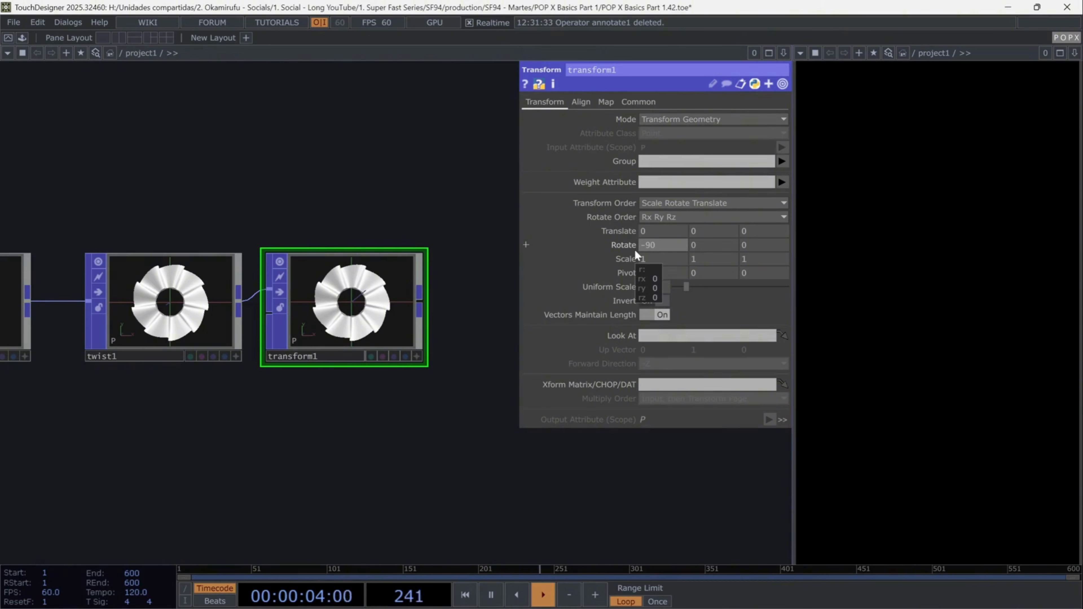
key("Return")
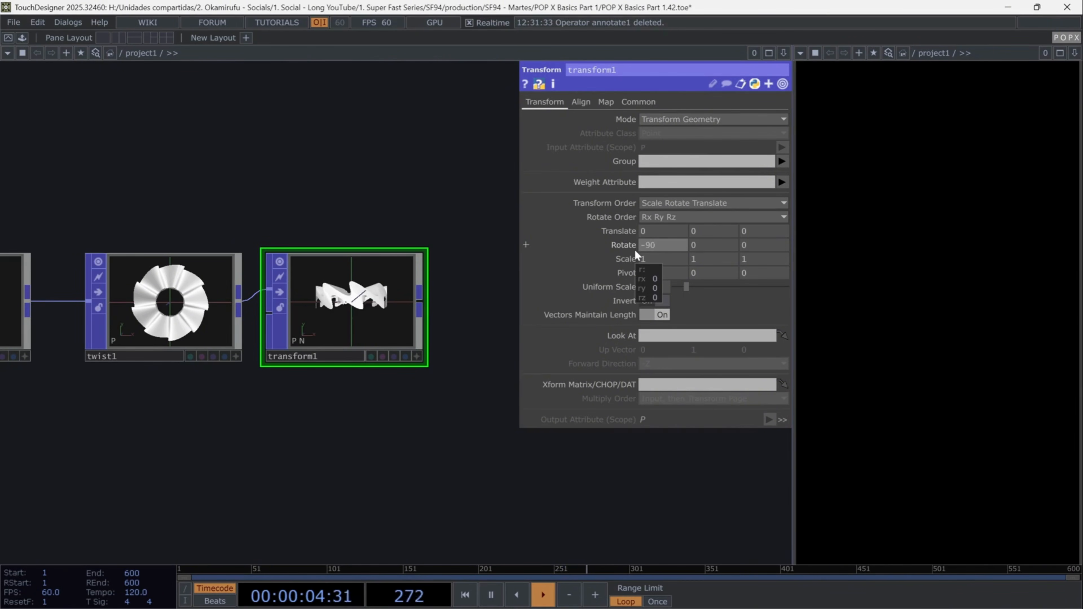
- Set transform1's Y rotation to the expression absTime.seconds*55 and its Z rotation to -20
left_click(690, 241)
type("absTime.seconds")
type("*")
type("5")
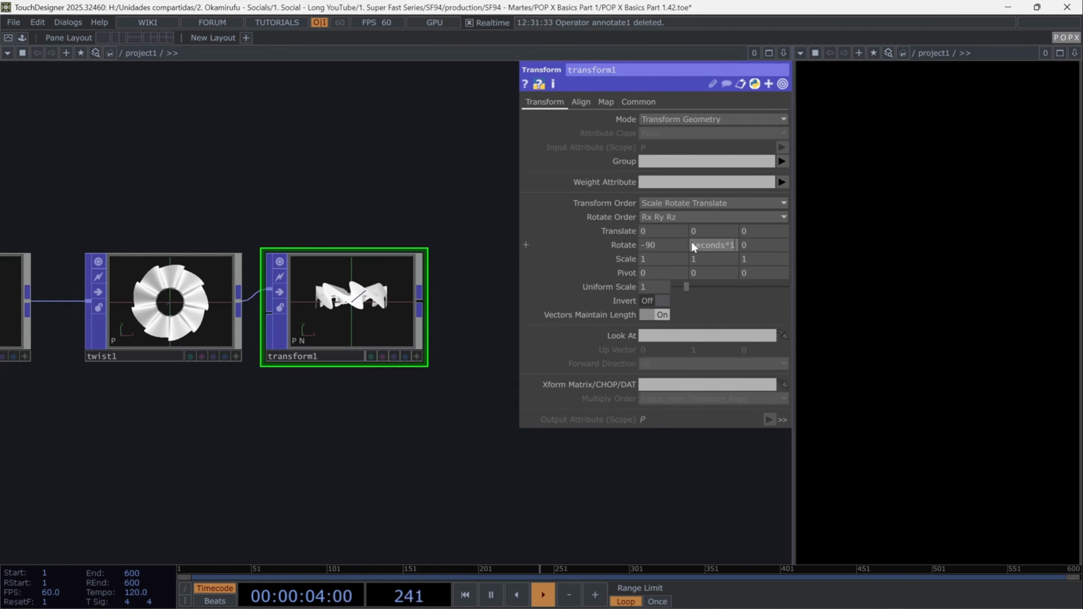
type("5")
key("Tab")
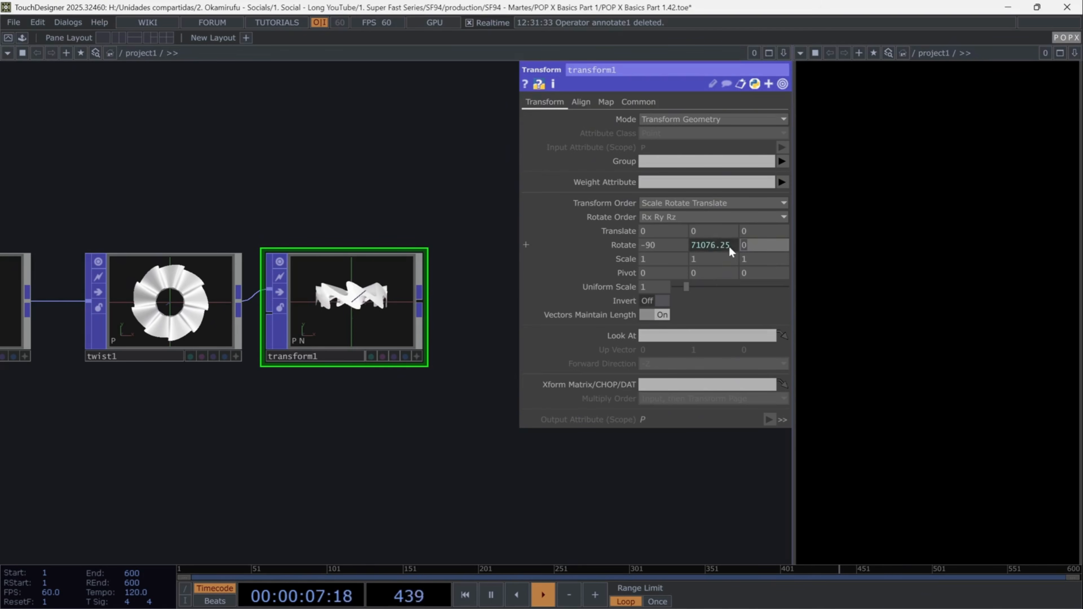
type("-20")
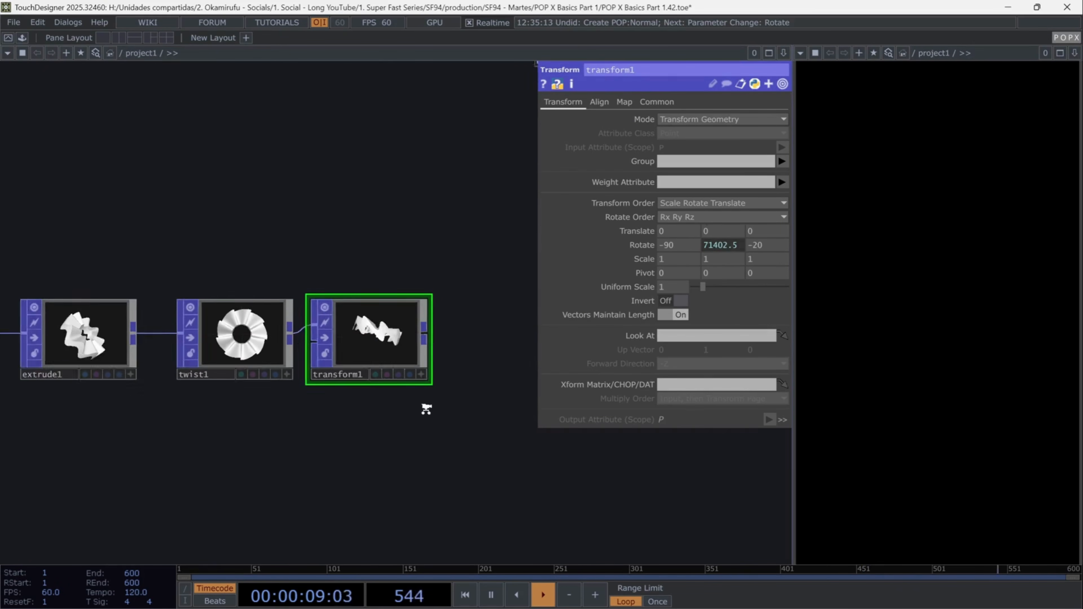
- Append a Normal POP after transform1
scroll(384, 411, "down", 2)
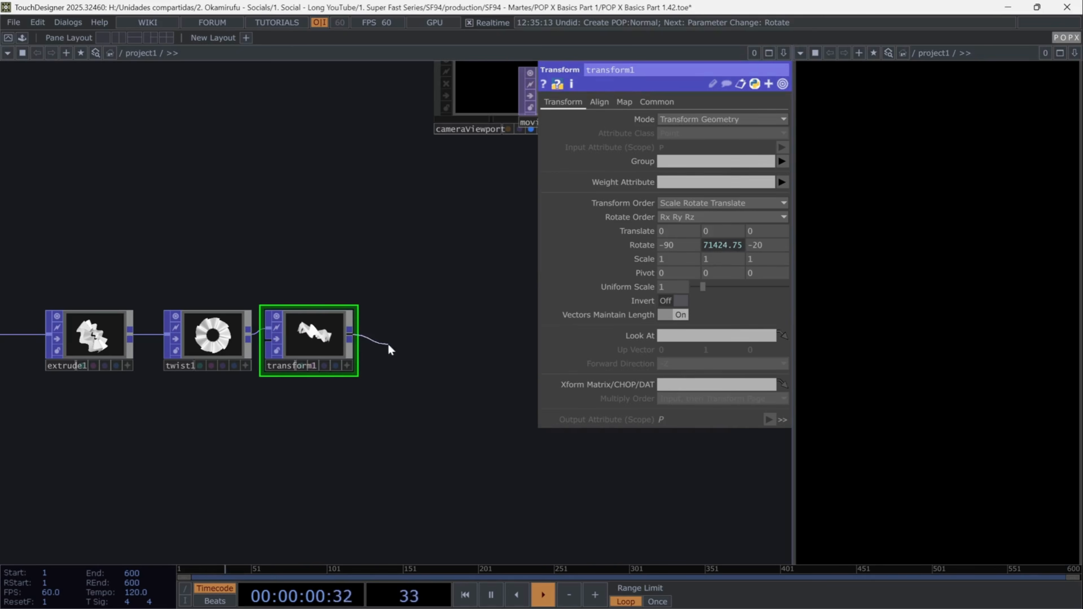
key("Tab")
type("nor")
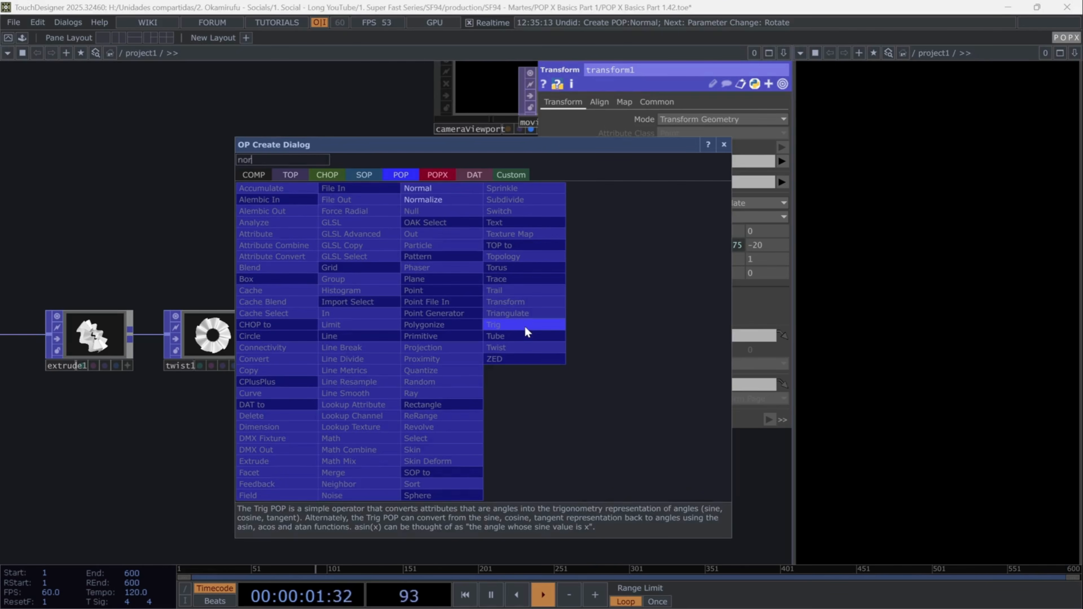
type("mal")
key("Return")
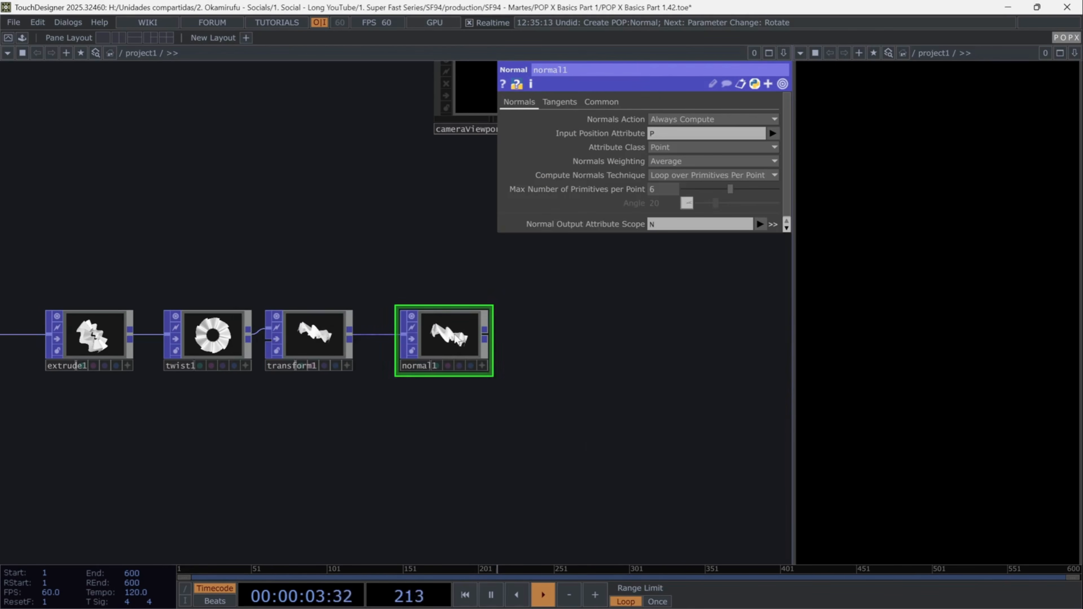
- Append a POPX Material operator after normal1
key("Tab")
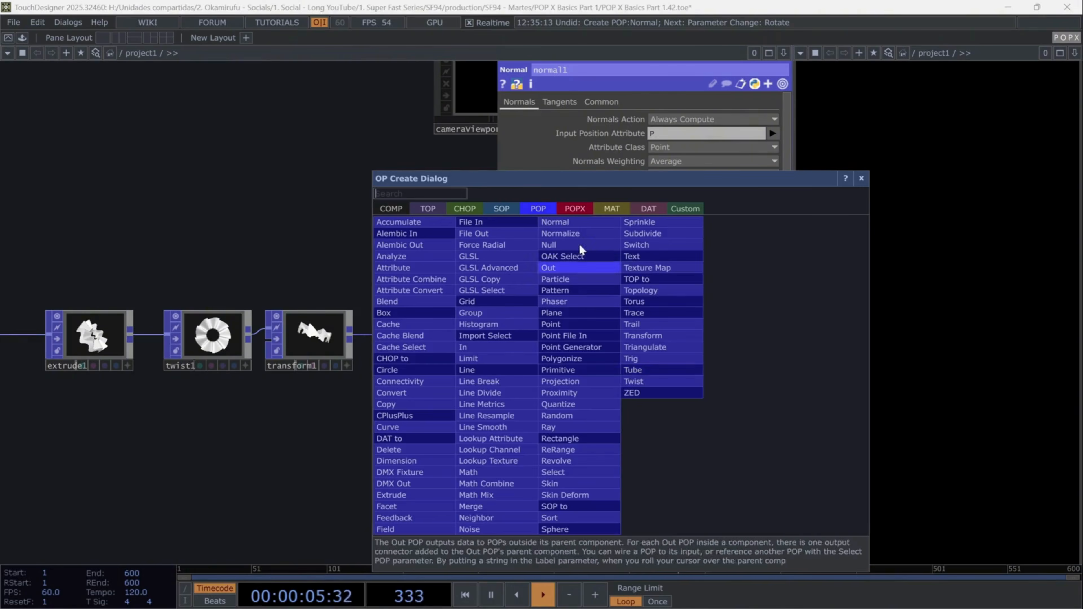
left_click(579, 209)
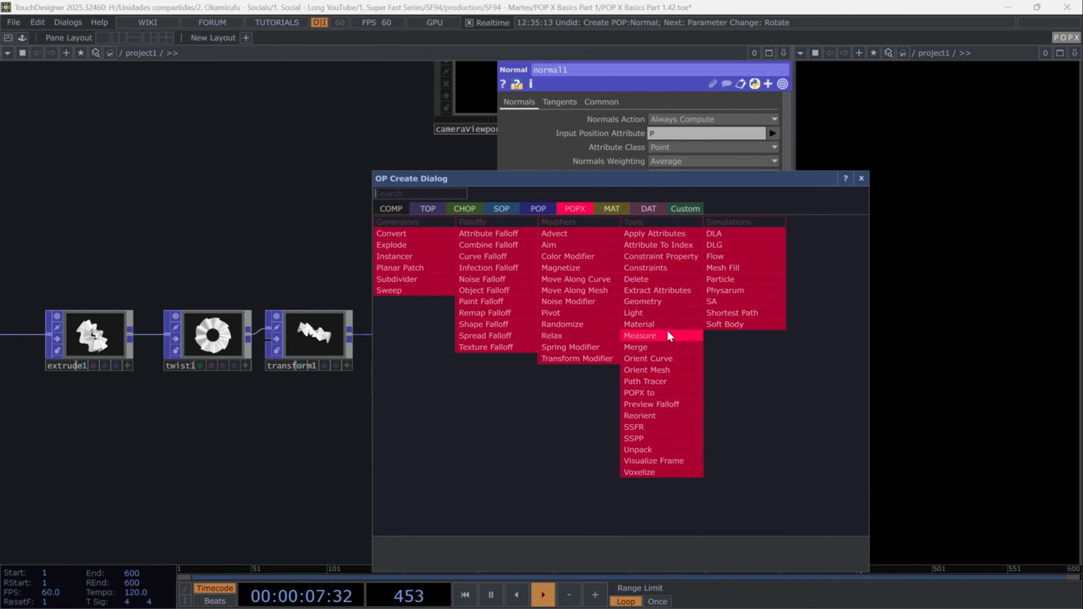
left_click(657, 325)
left_click(553, 452)
left_click_drag(327, 456, 113, 374)
left_click_drag(256, 254, 400, 260)
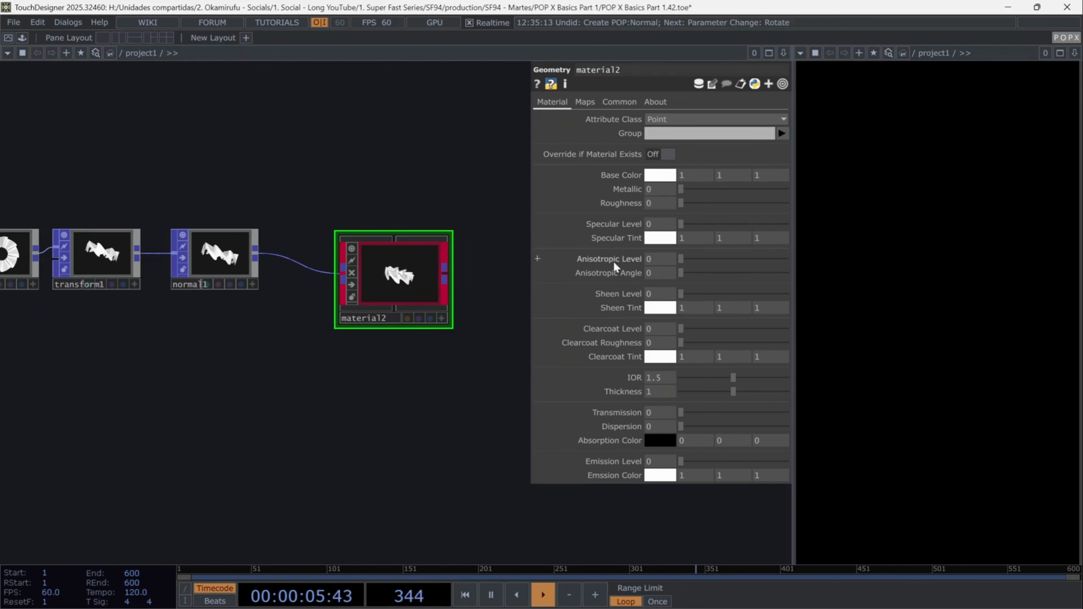
- Inspect material2's viewer and the layout of the whole POP chain
scroll(402, 275, "up", 5)
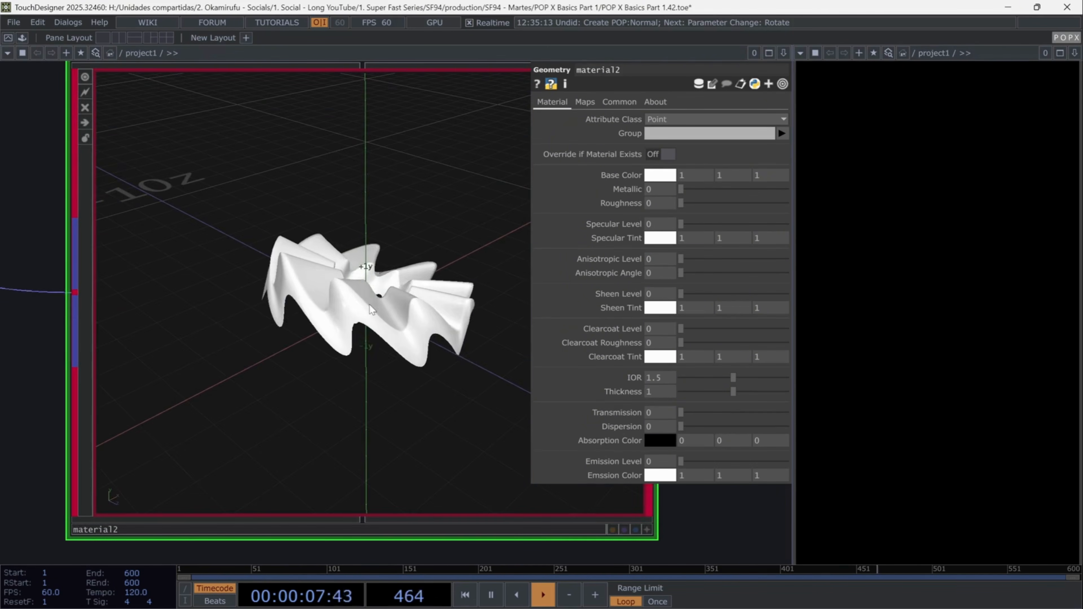
scroll(369, 317, "down", 3)
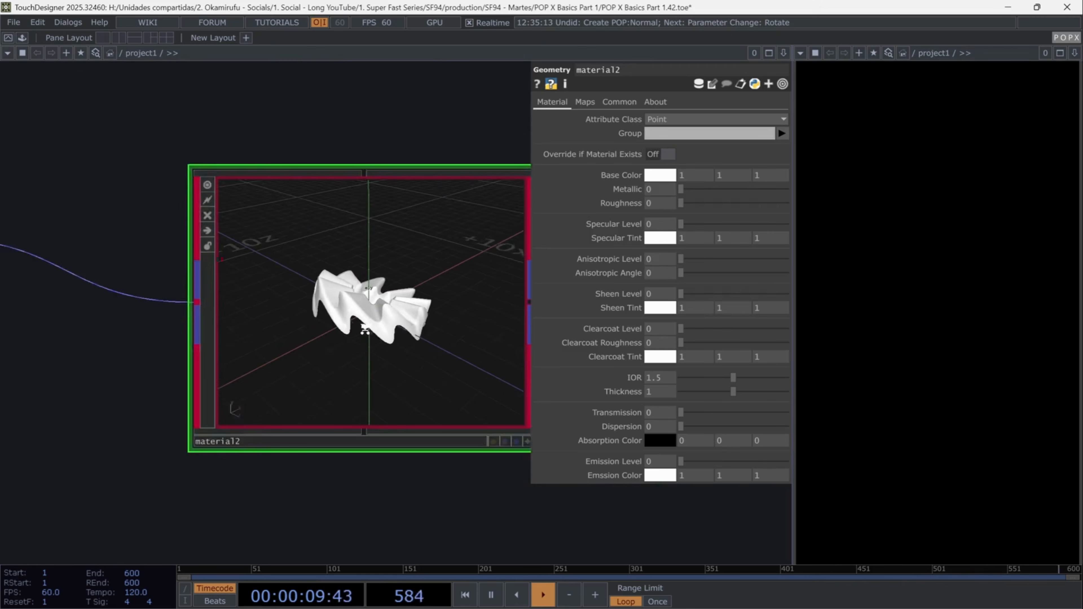
scroll(364, 329, "down", 4)
scroll(370, 258, "down", 2)
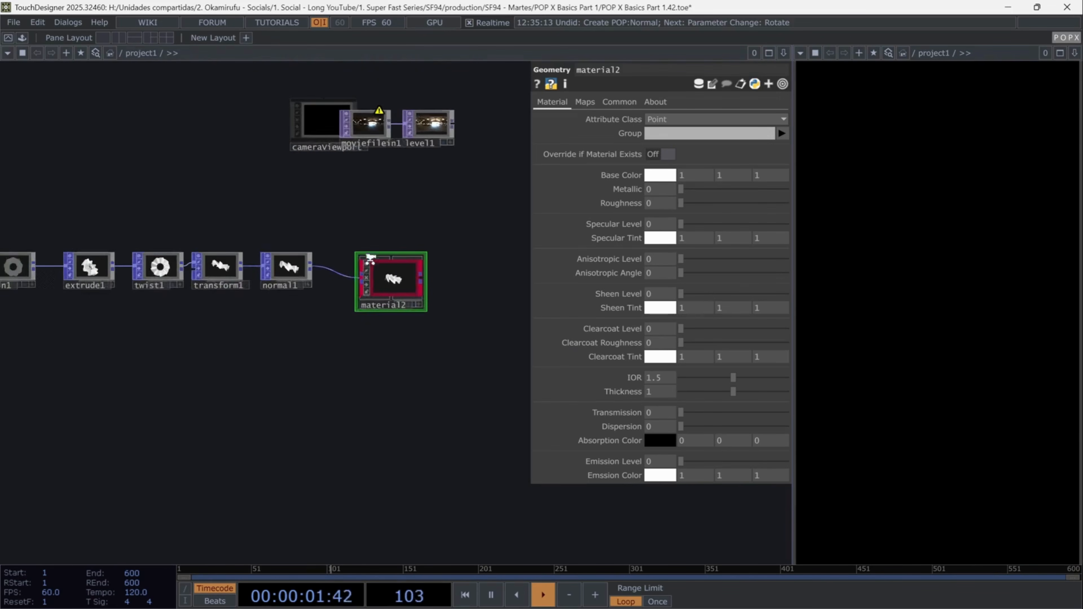
scroll(370, 258, "down", 2)
left_click_drag(403, 374, 518, 480)
mouse_move(443, 243)
left_mouse_down()
mouse_move(418, 251)
mouse_move(426, 244)
left_mouse_up()
scroll(386, 304, "down", 2)
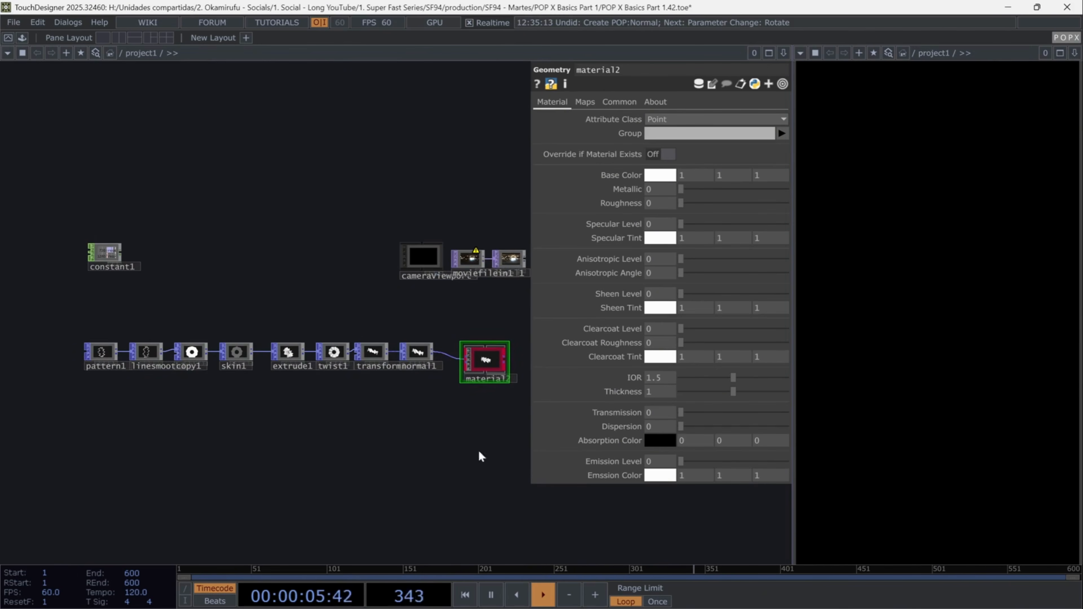
left_click_drag(494, 433, 55, 308)
left_click_drag(486, 365, 575, 350)
left_click(390, 399)
scroll(395, 402, "up", 8)
- Set material2's Metallic to 0.5 and Roughness to 0.025
key("p")
scroll(491, 363, "up", 4)
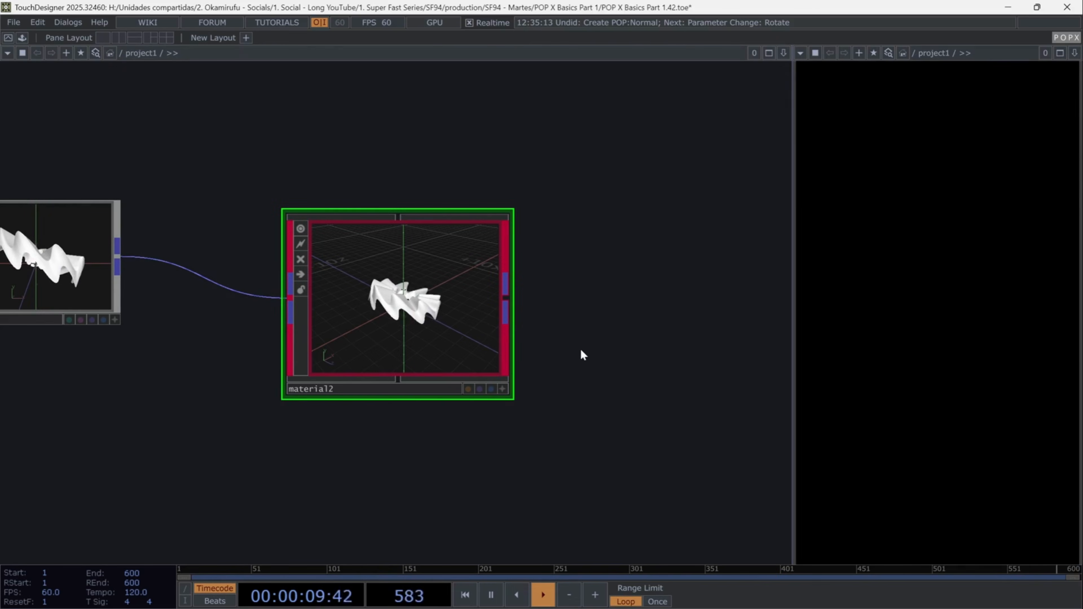
key("p")
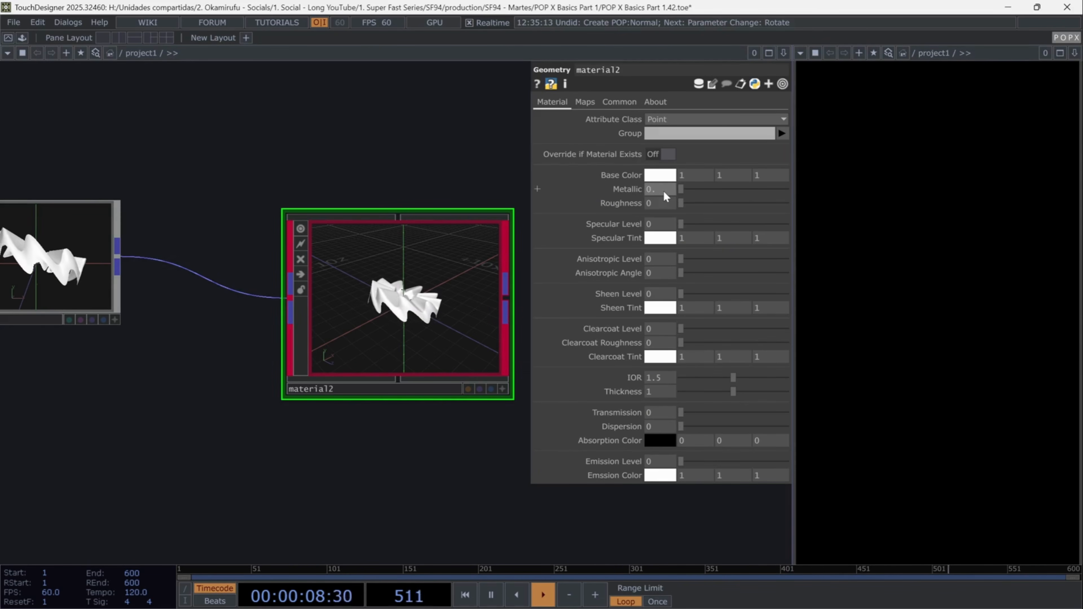
type("5")
key("Return")
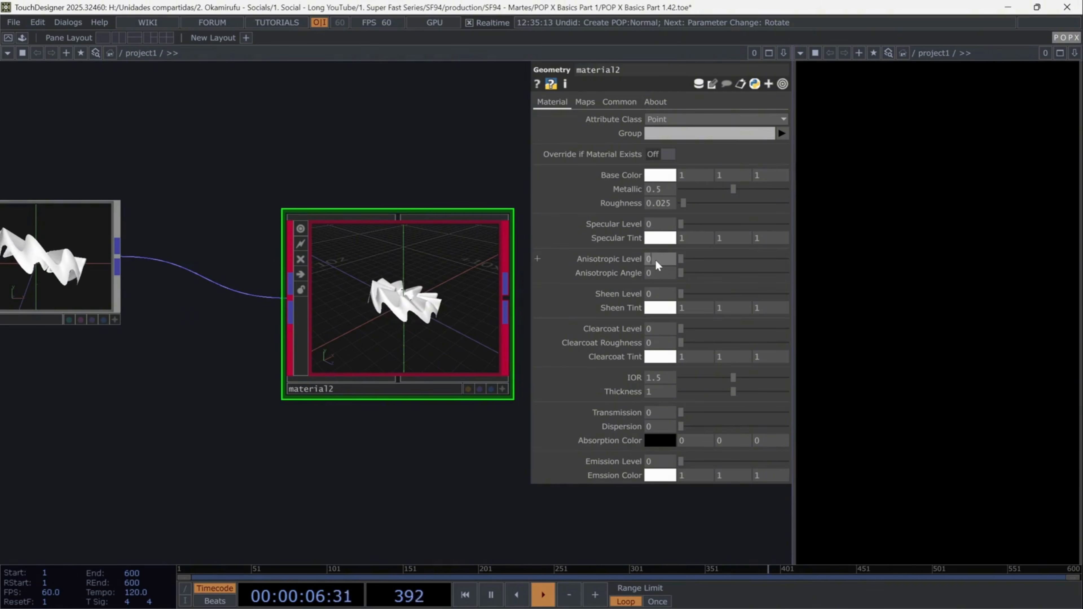
- Set material2's Anisotropic Level and Anisotropic Angle both to 0.5
type("5")
key("Return")
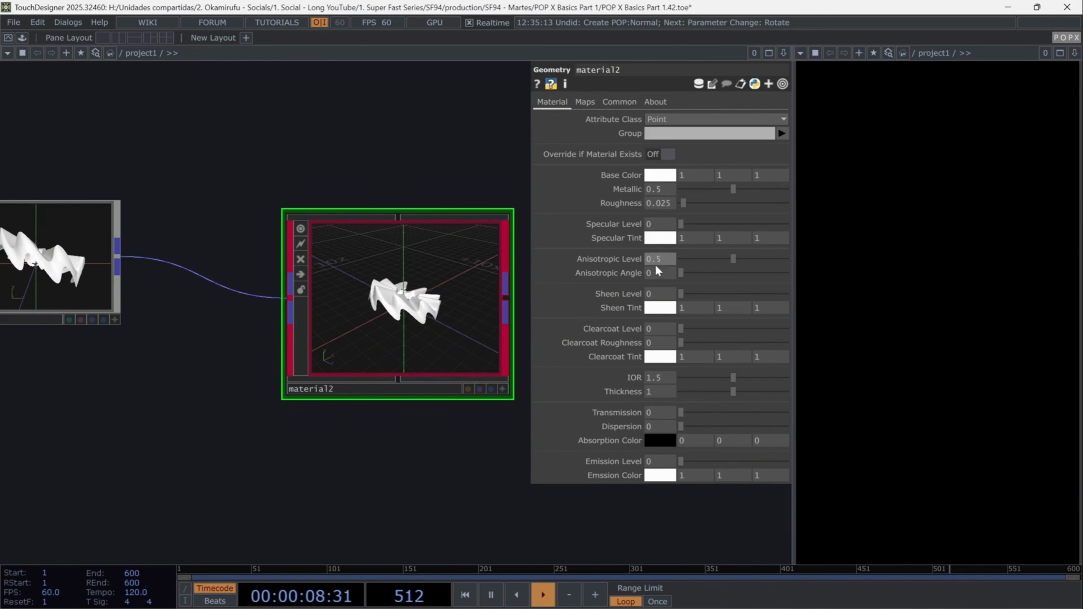
left_click(655, 276)
type("0.")
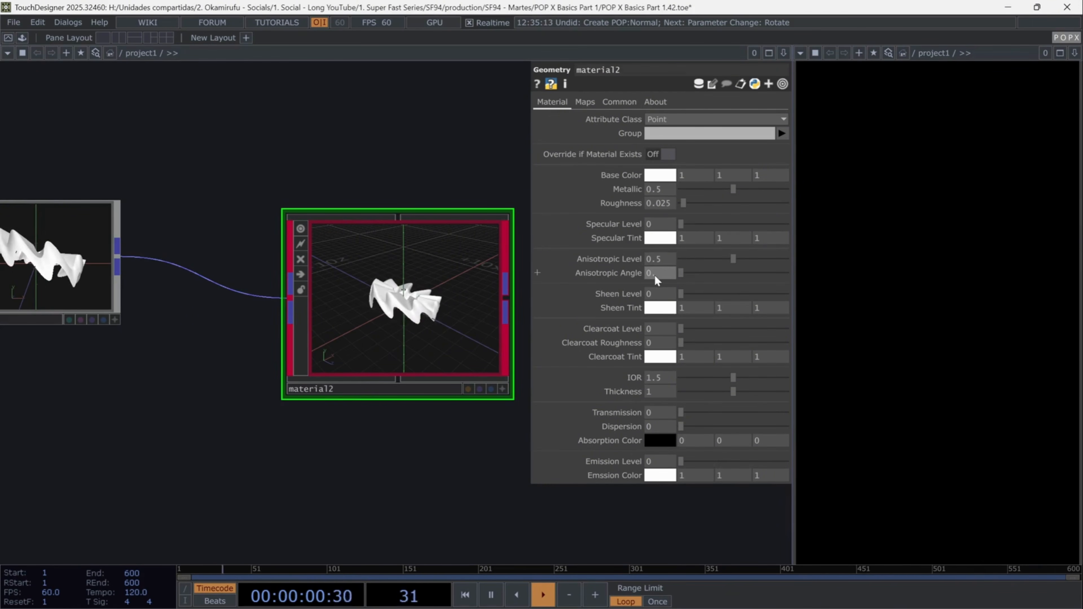
type("5")
key("Return")
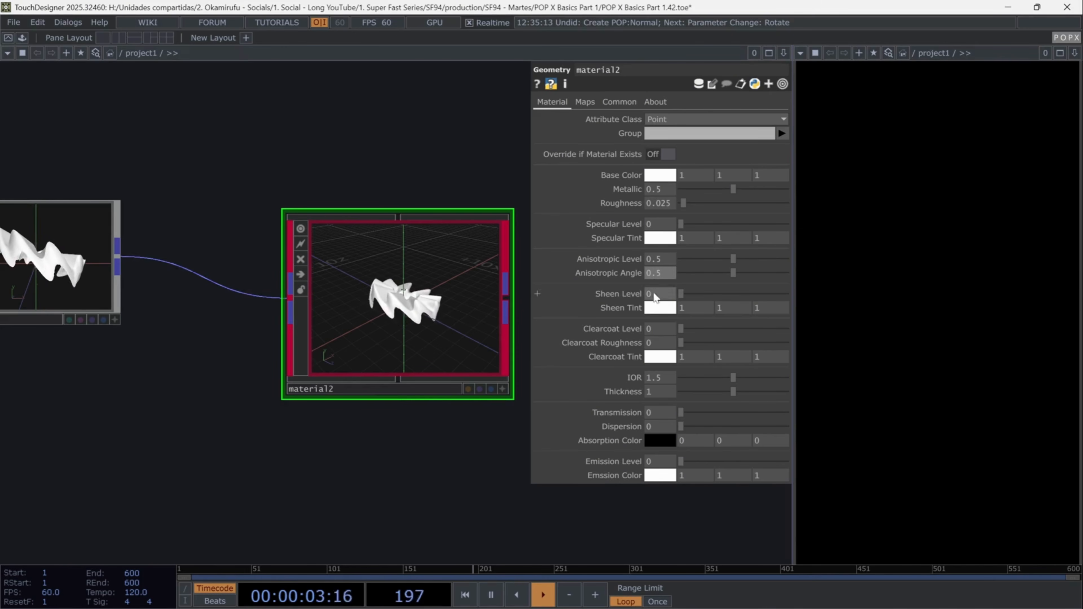
- Set material2's IOR to 0.75 and Thickness to 0
left_click(658, 377)
type("0.")
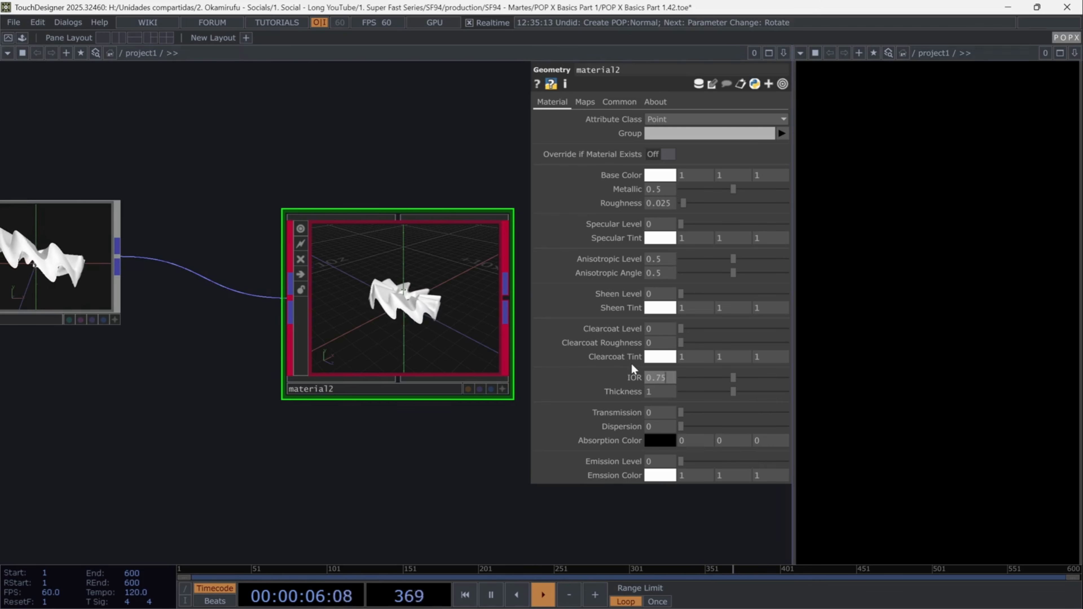
type("75")
key("Return")
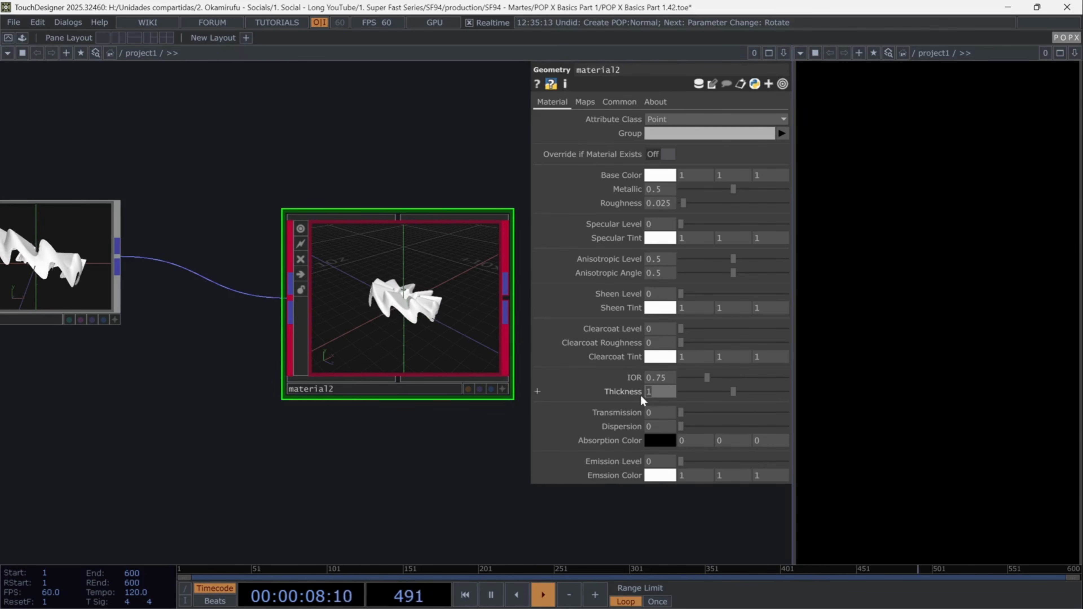
type("0")
key("Return")
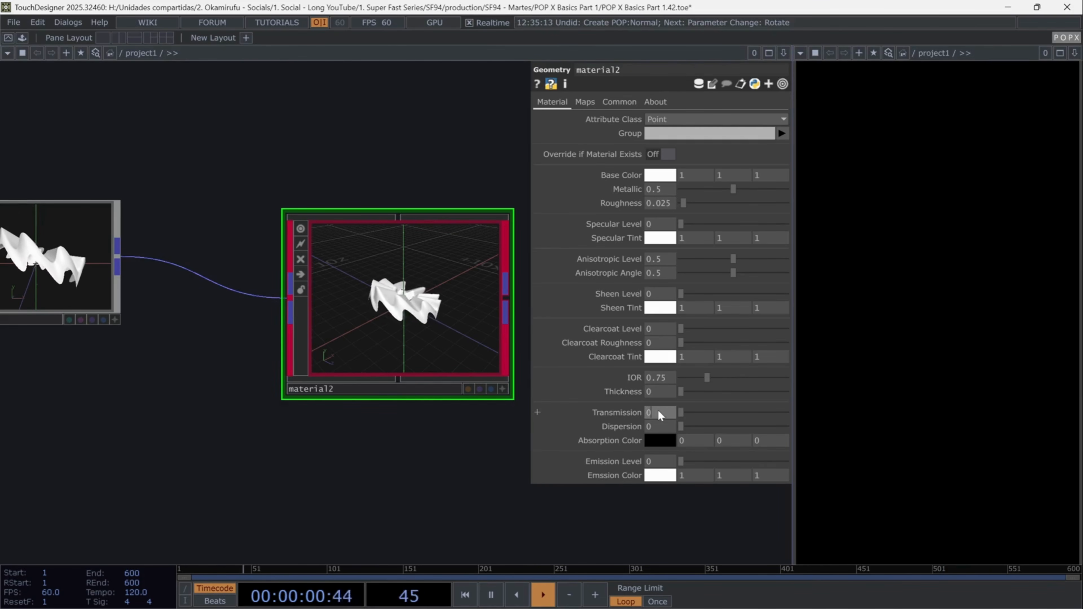
- Set material2's Transmission to 1 and Dispersion to 0.01
left_click(657, 412)
type("1")
key("Return")
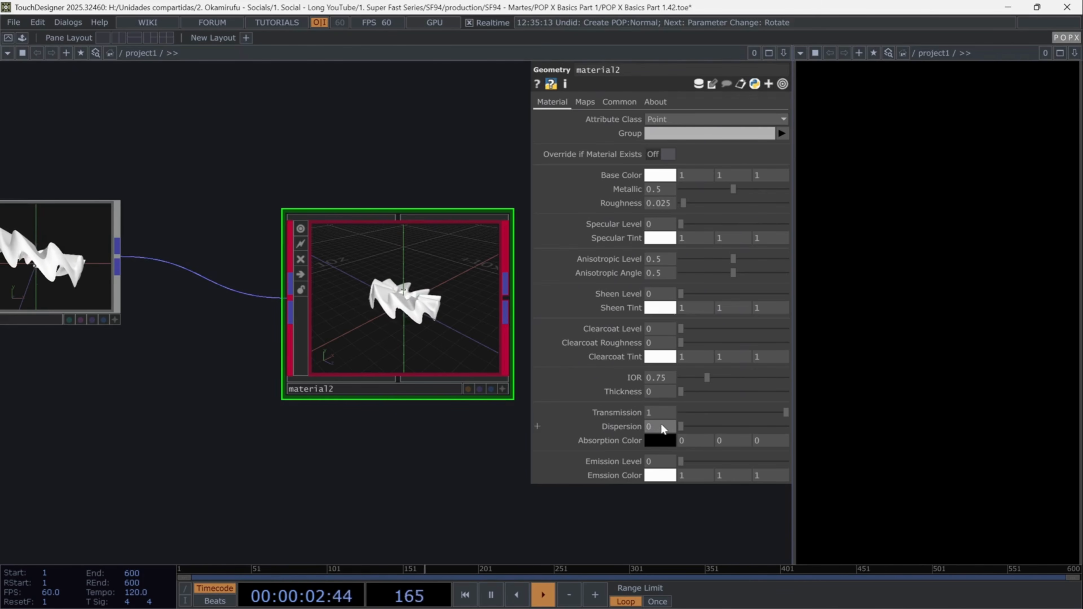
left_click(646, 426)
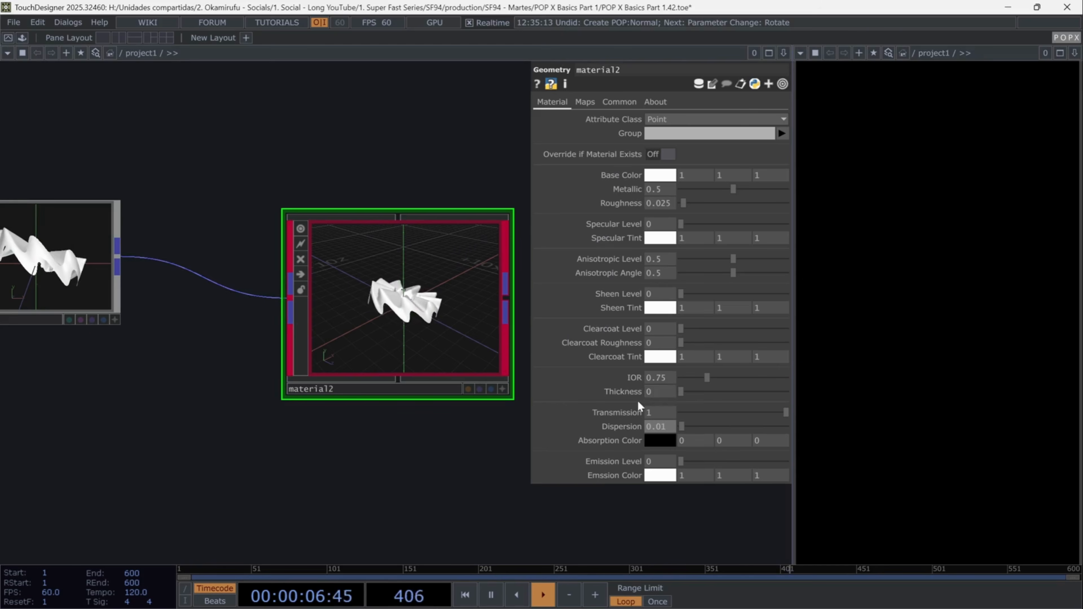
- Set material2's Emission Level to 0.5 and Emission Color to a very dark blue (0, 0, 0.067)
left_click(665, 463)
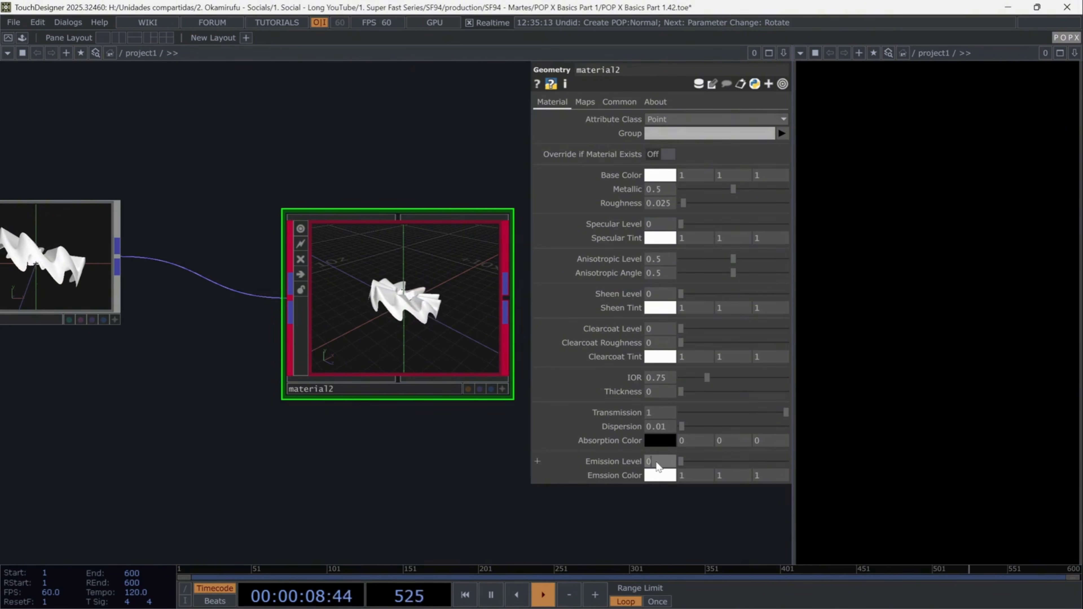
type("0.5")
key("Return")
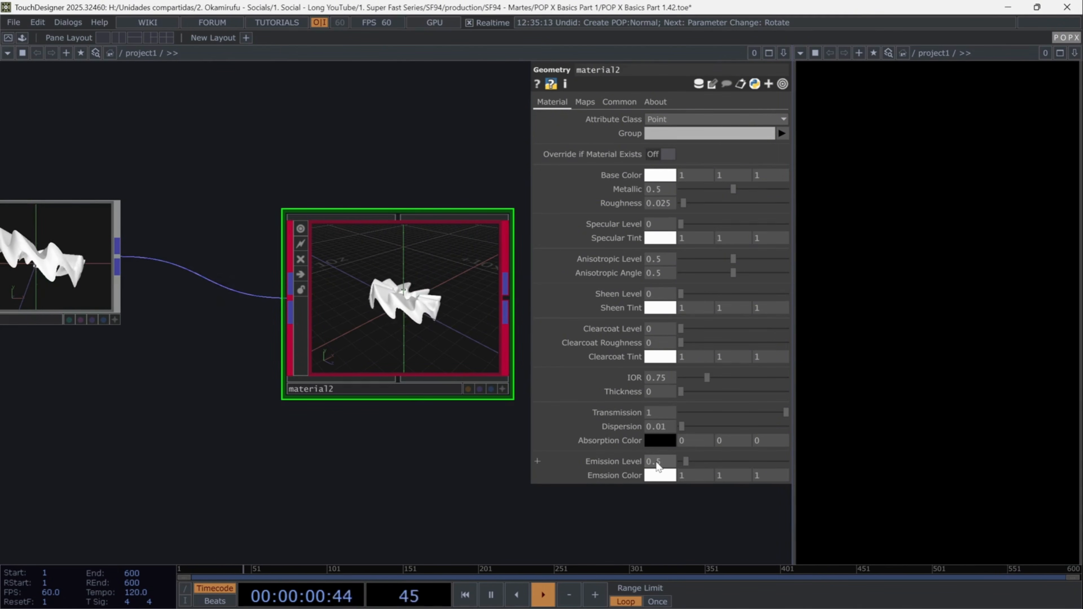
left_click(660, 475)
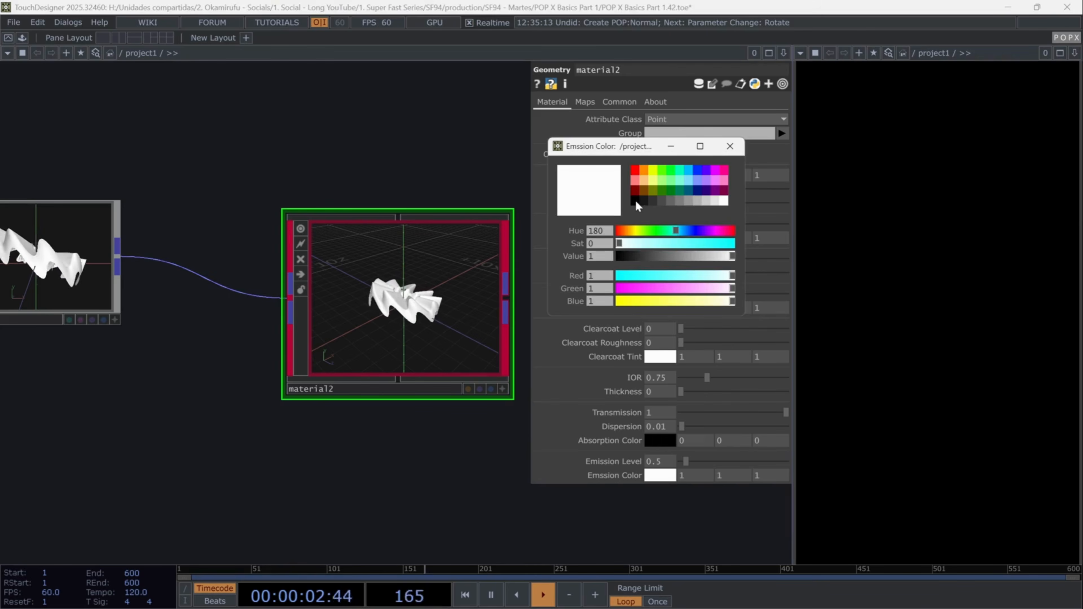
left_click(635, 201)
left_click_drag(621, 302, 626, 301)
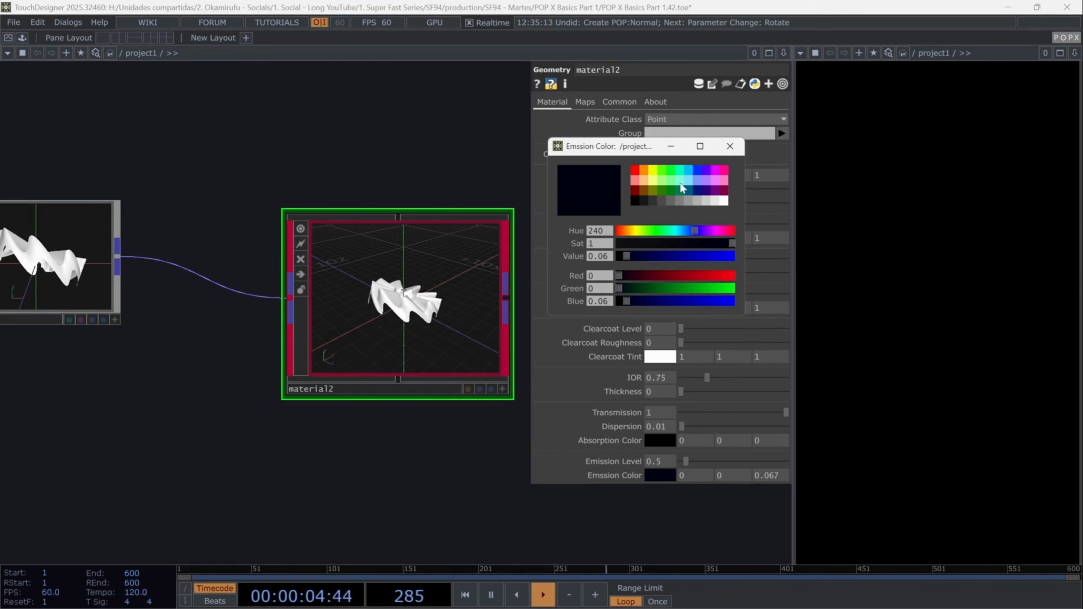
left_click(730, 146)
- Add a Ramp TOP below material2 in the network
middle_click_drag(389, 395, 363, 337)
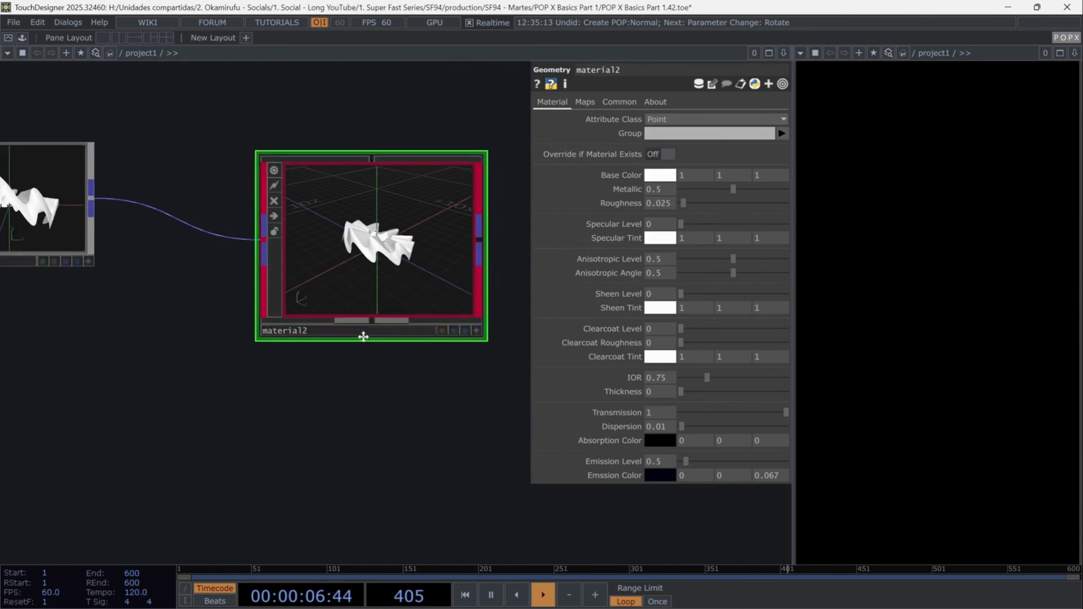
scroll(326, 375, "down", 1)
key("Tab")
type("ramp")
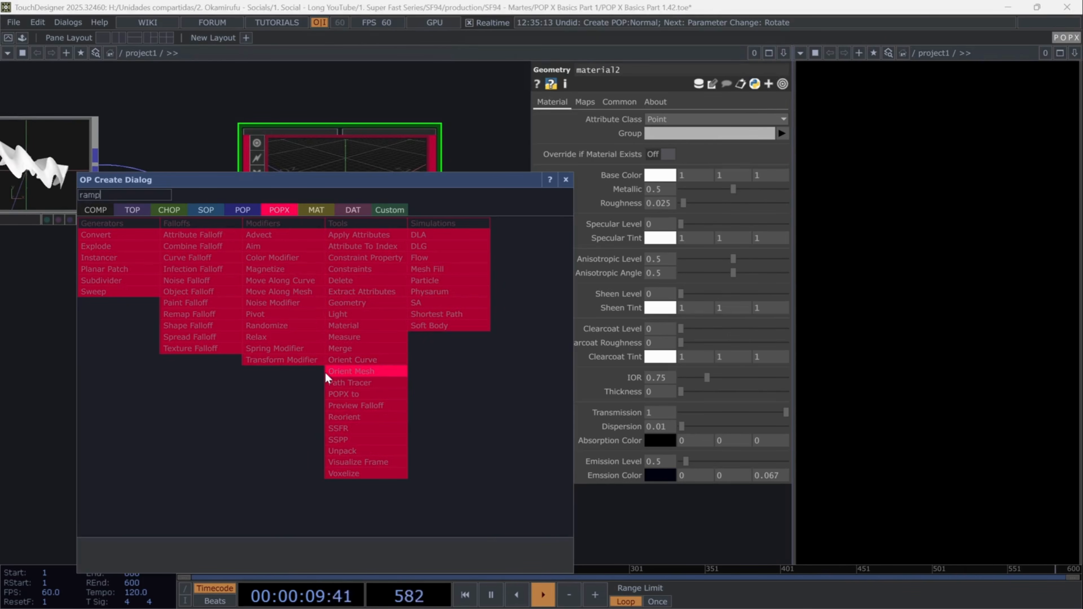
left_click(132, 210)
left_click(335, 340)
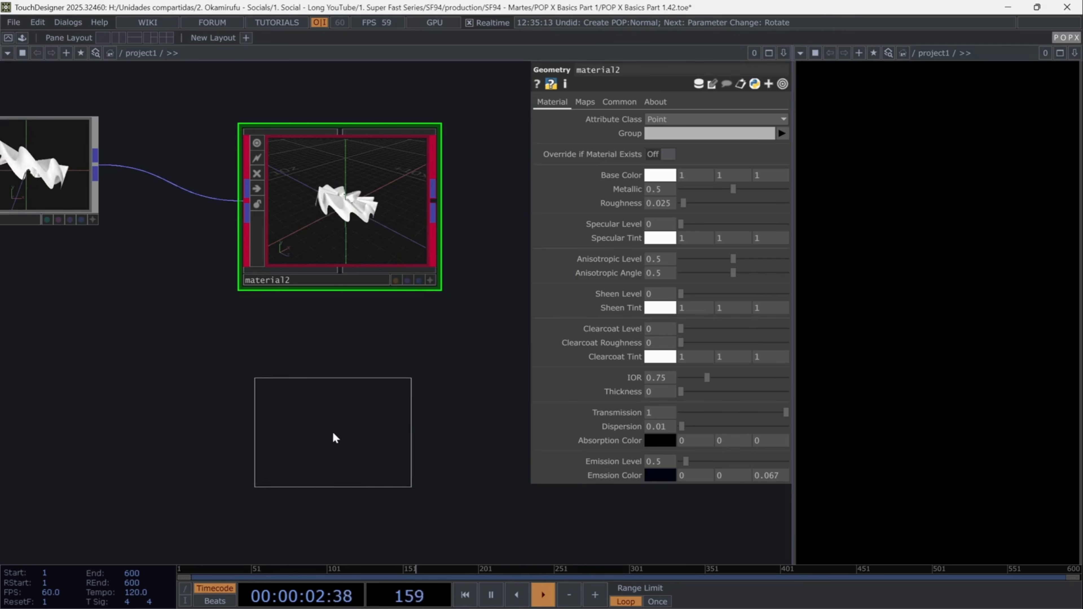
left_click(334, 438)
- Make the ramp Circular and set its Phase to the expression absTime.seconds*0.1
left_click(675, 207)
left_click(659, 240)
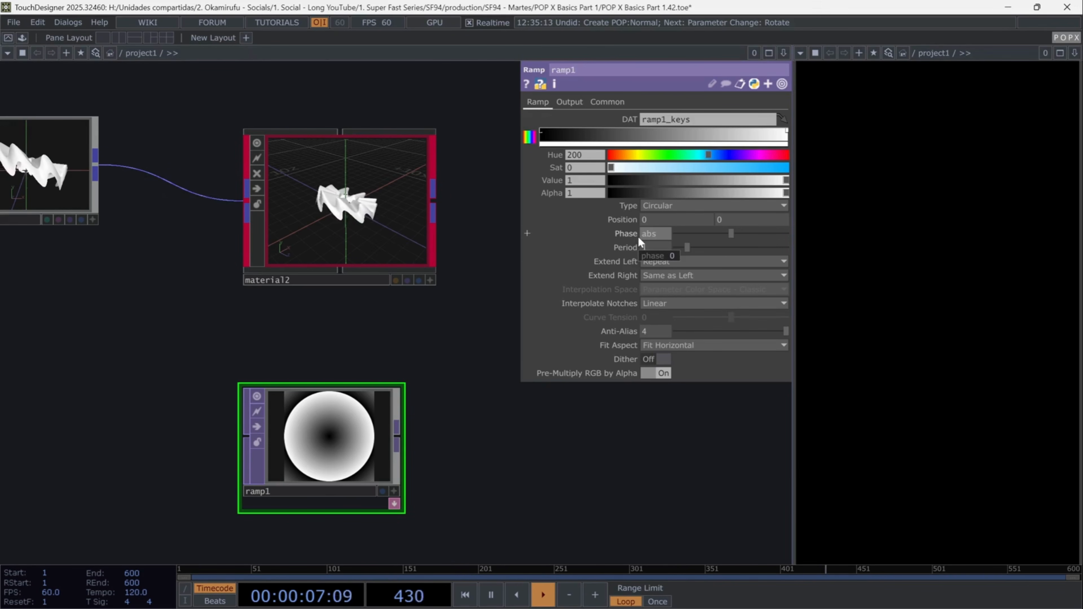
type(".se")
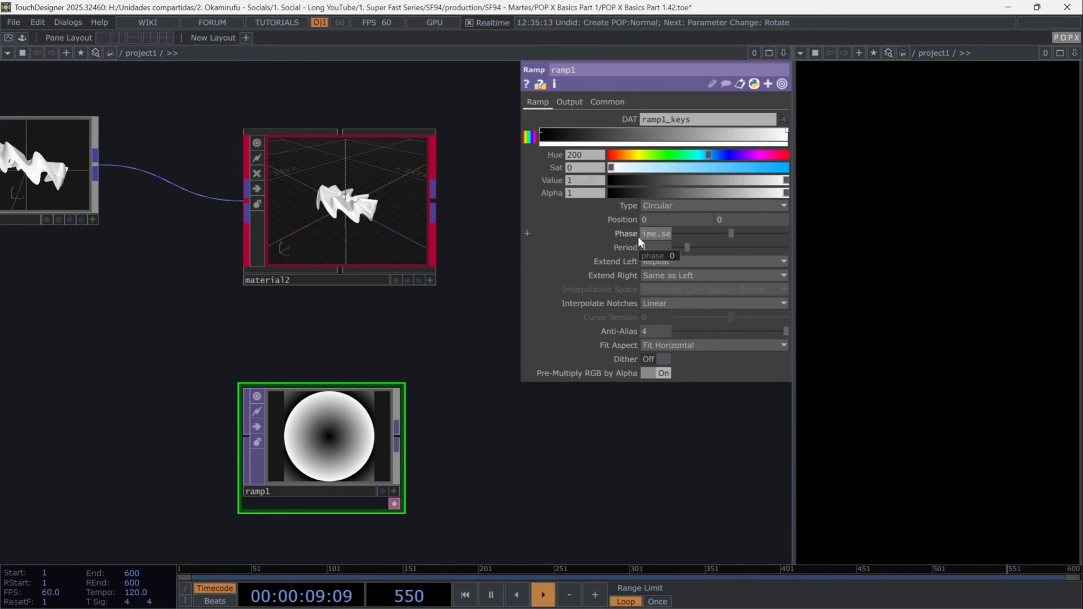
type("conds*0.1")
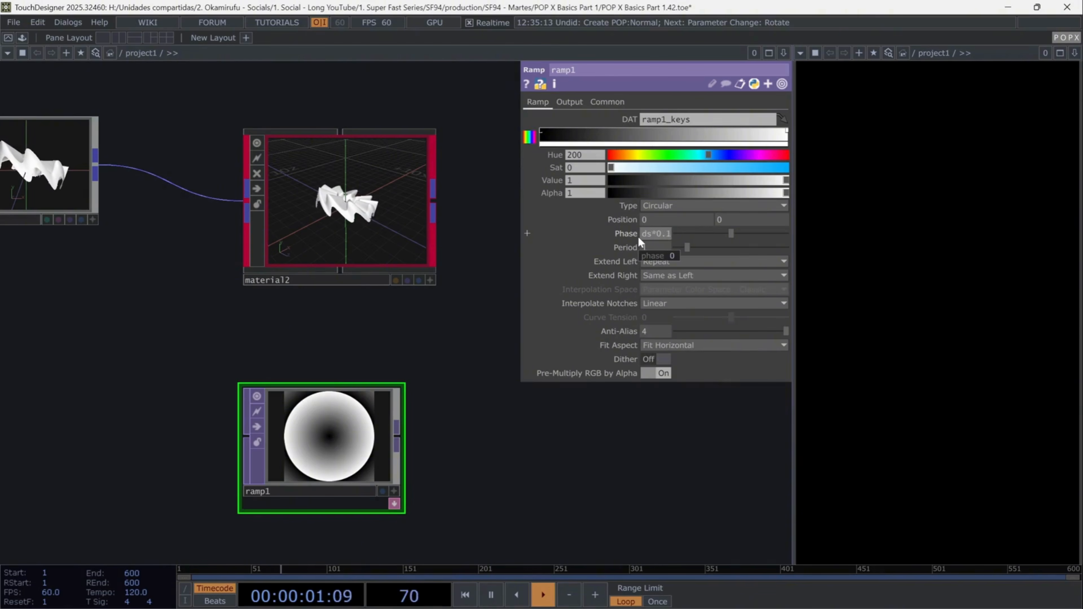
key("Return")
- Set the ramp's Period to 0.1 and Extend Left to Mirror
left_click(661, 251)
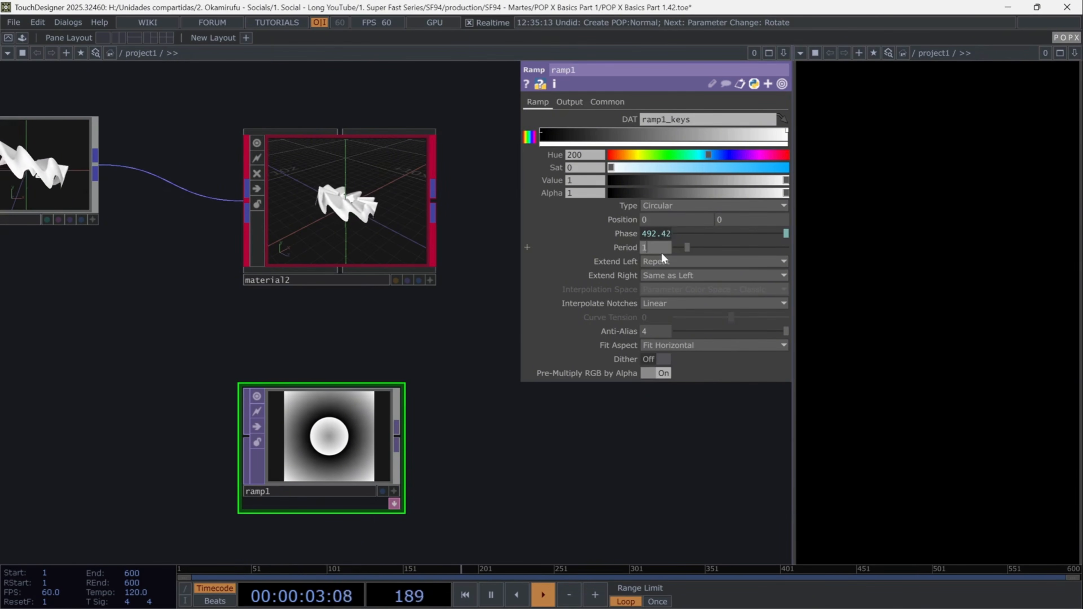
type("0.1")
key("Return")
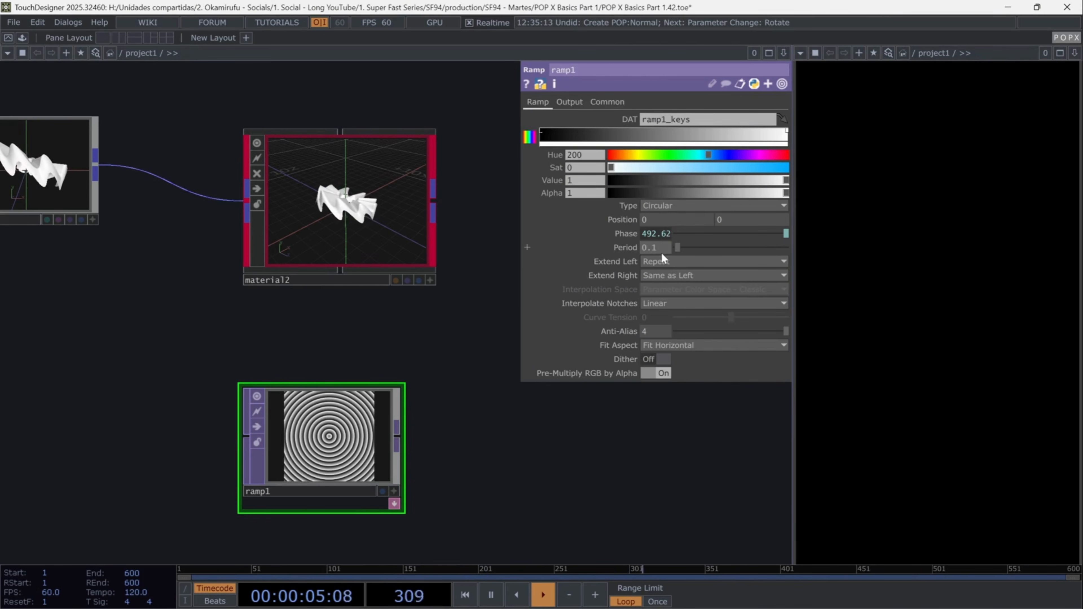
left_click(667, 261)
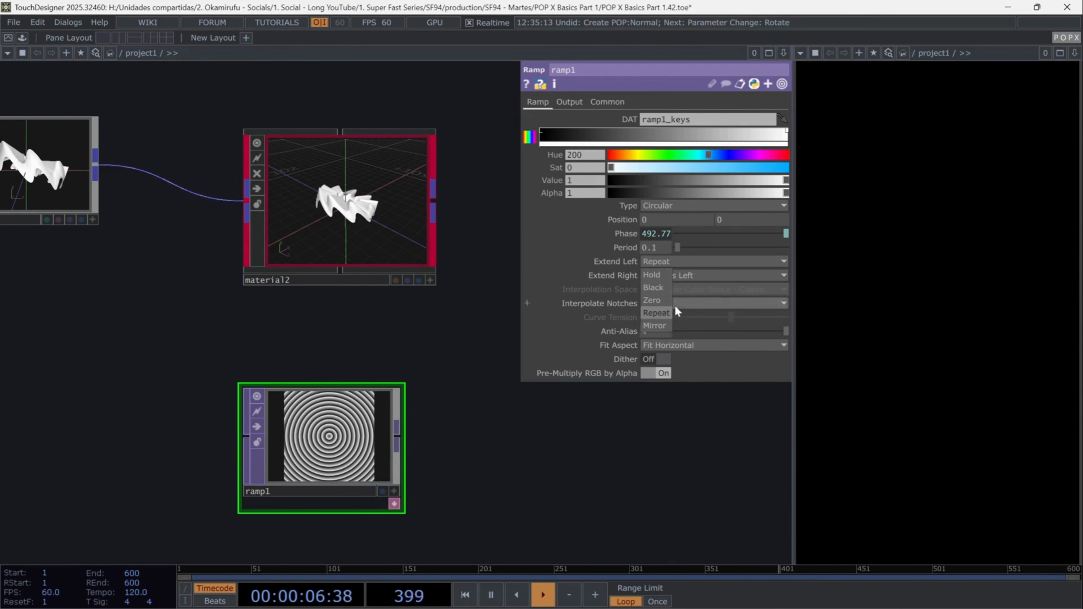
left_click(661, 325)
- Set the ramp's output resolution to 500 by 500
left_click(610, 99)
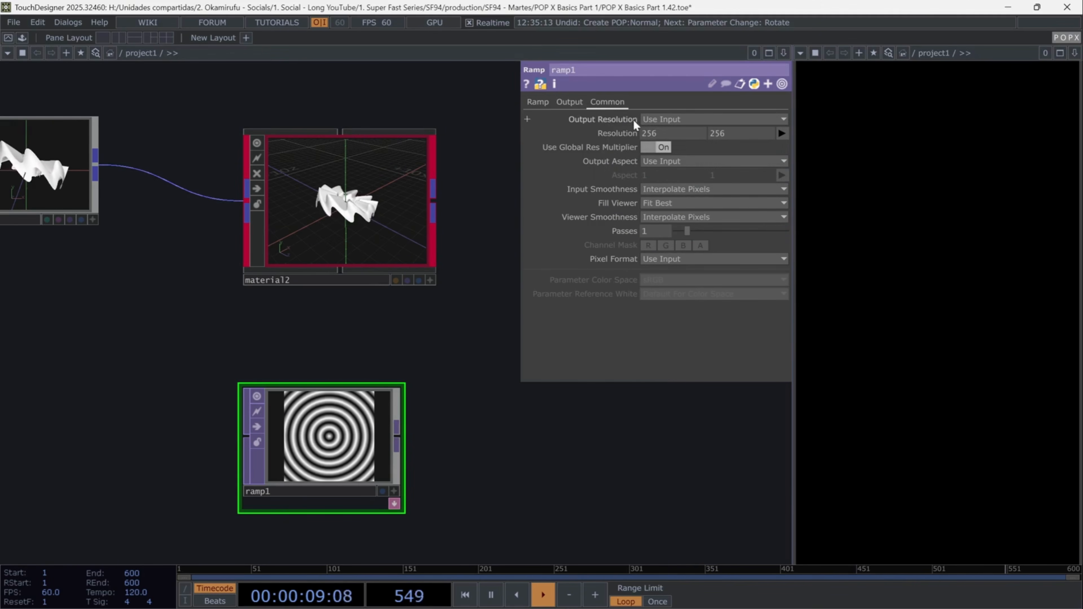
left_click(671, 135)
type("50")
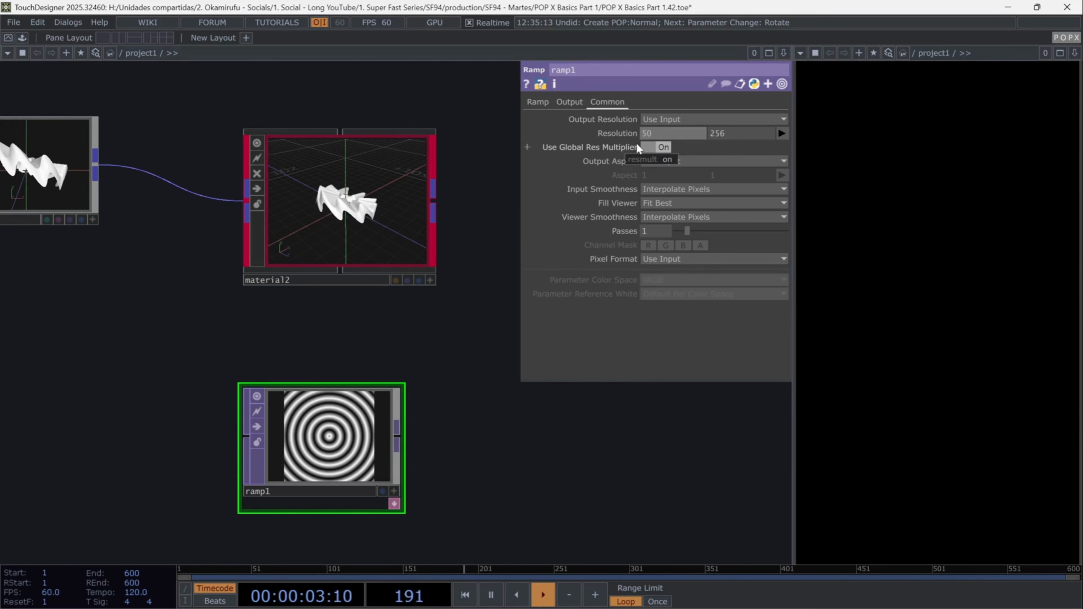
type("0")
key("Tab")
type("500")
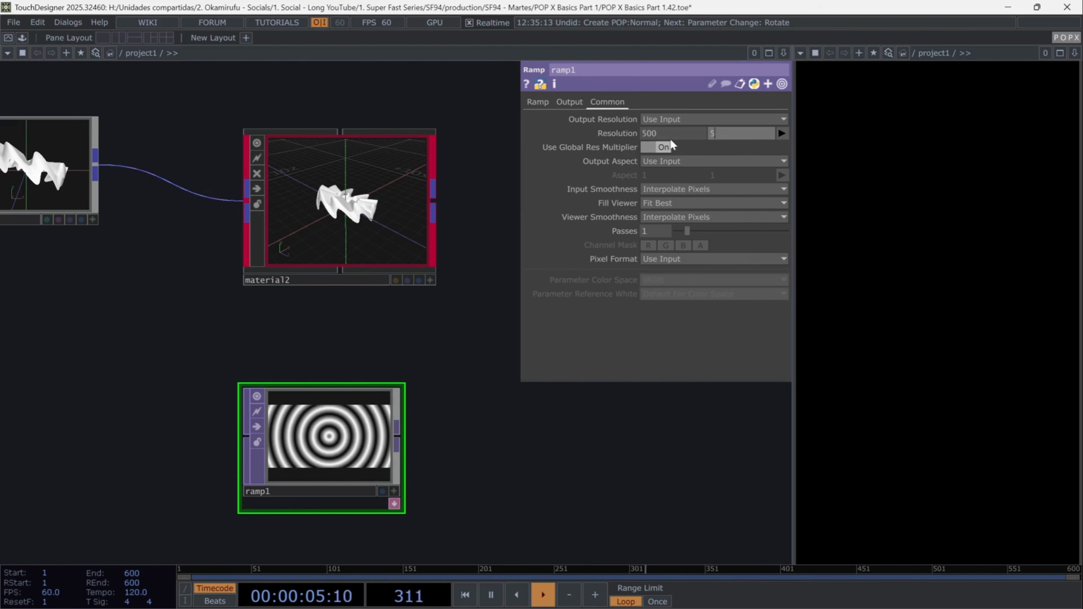
key("Tab")
- Assign the red and blue ramp3 as material2's Base Color Map
left_click(538, 101)
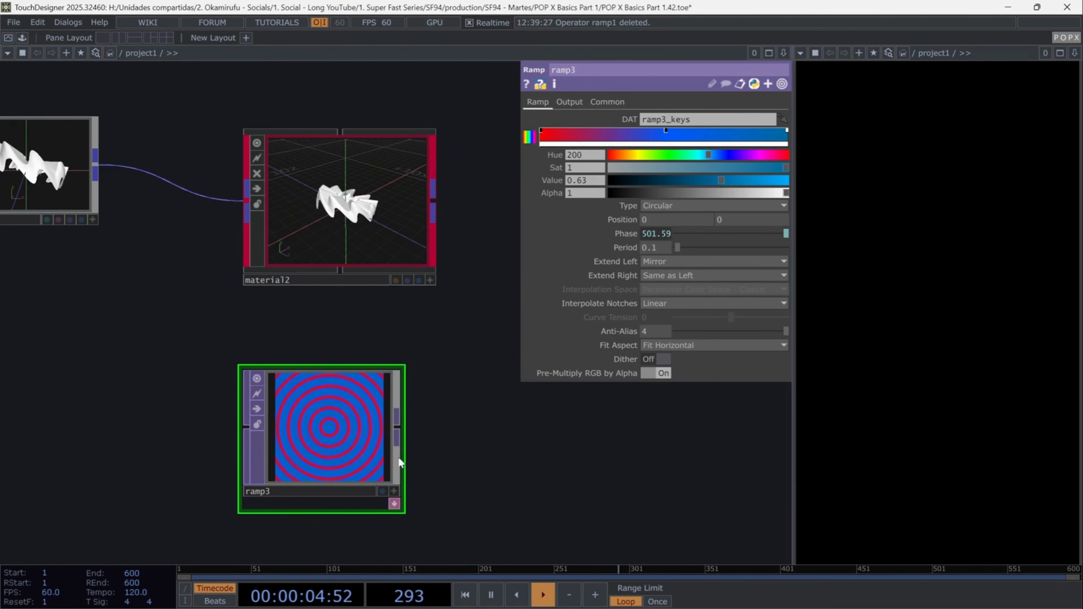
left_click(329, 245)
left_click(595, 105)
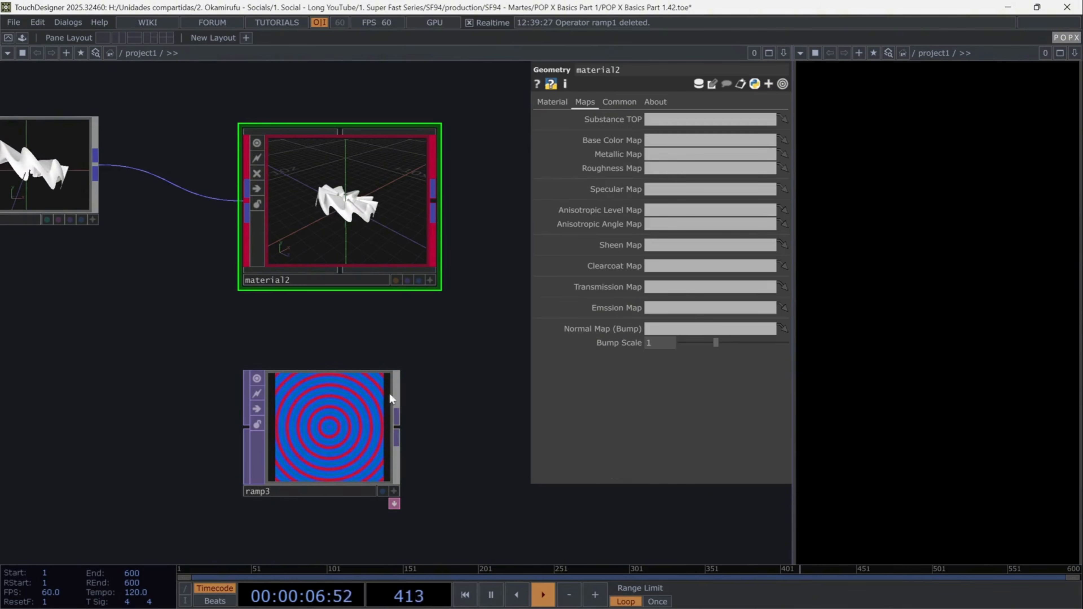
left_click_drag(389, 394, 675, 139)
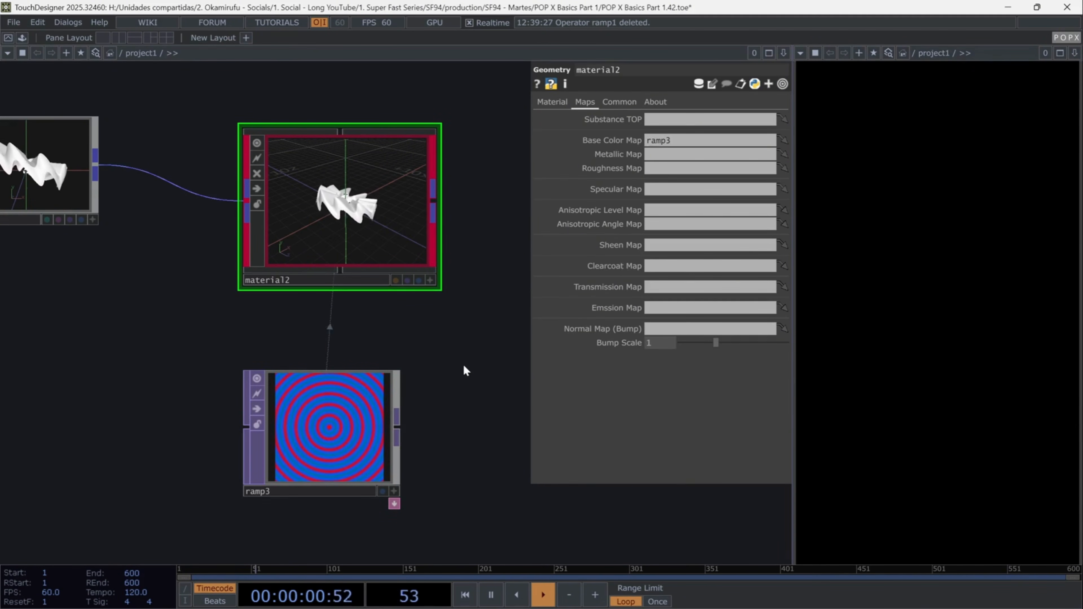
- Add a POPX Light operator below the cameraViewport and movie input nodes
scroll(452, 342, "down", 4)
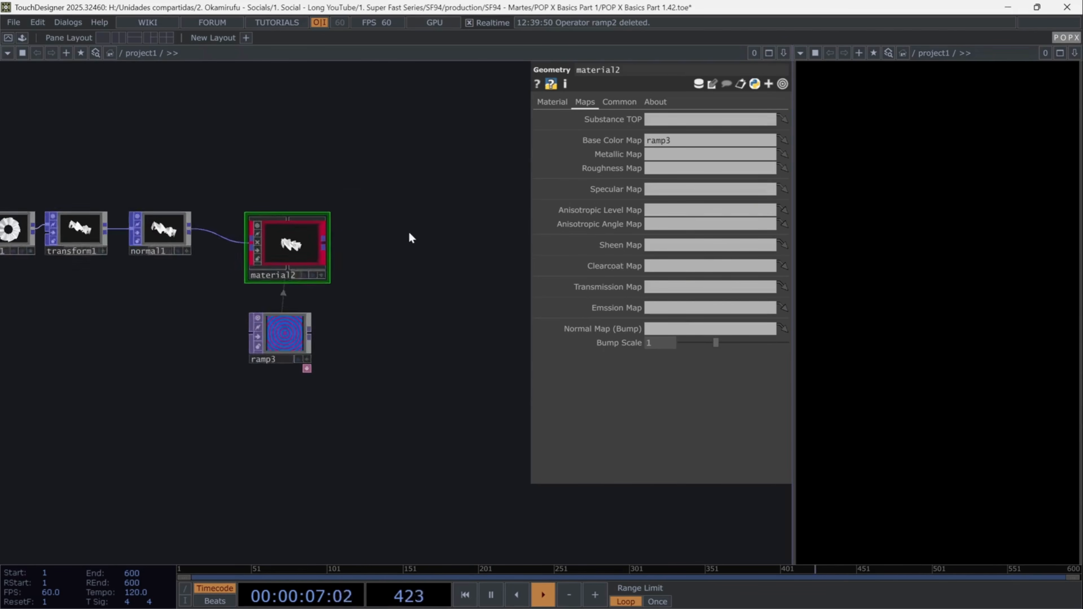
left_click_drag(408, 231, 428, 395)
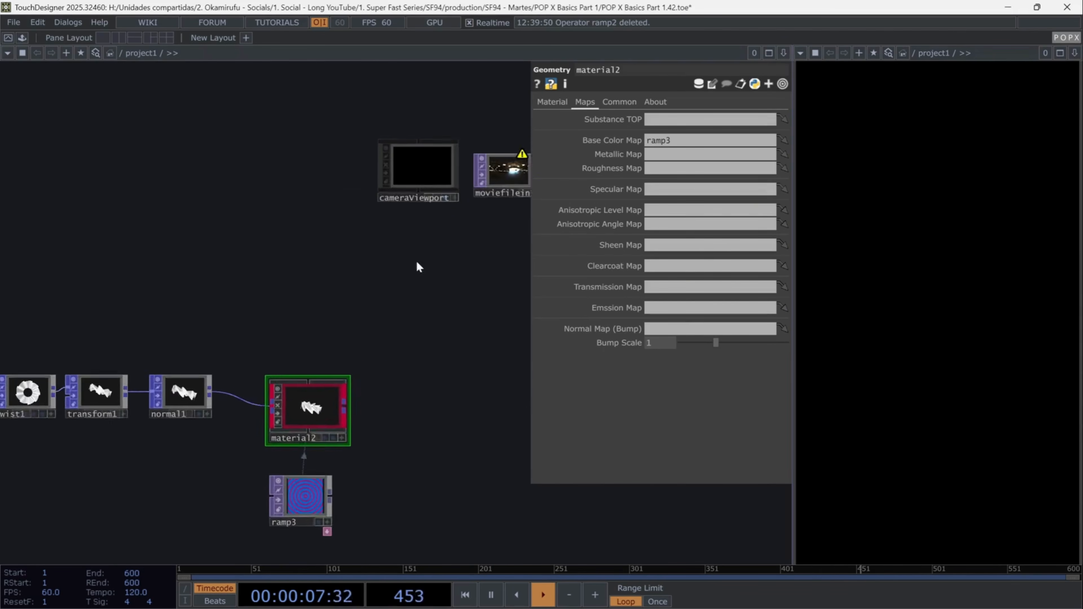
left_click_drag(416, 260, 274, 357)
left_click(303, 275)
scroll(357, 320, "up", 3)
left_click_drag(359, 325, 302, 374)
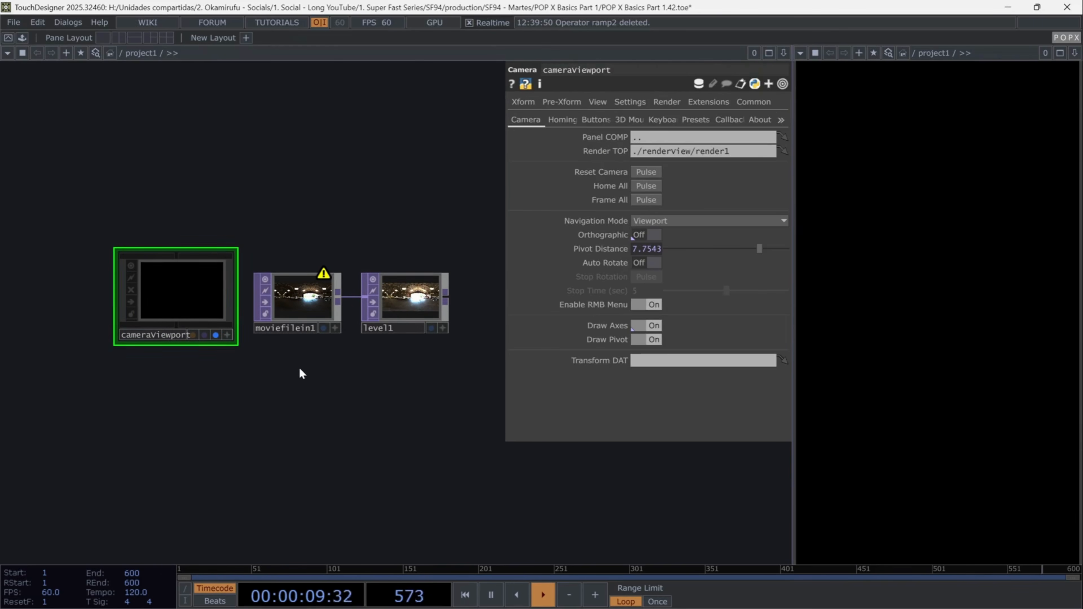
key("Tab")
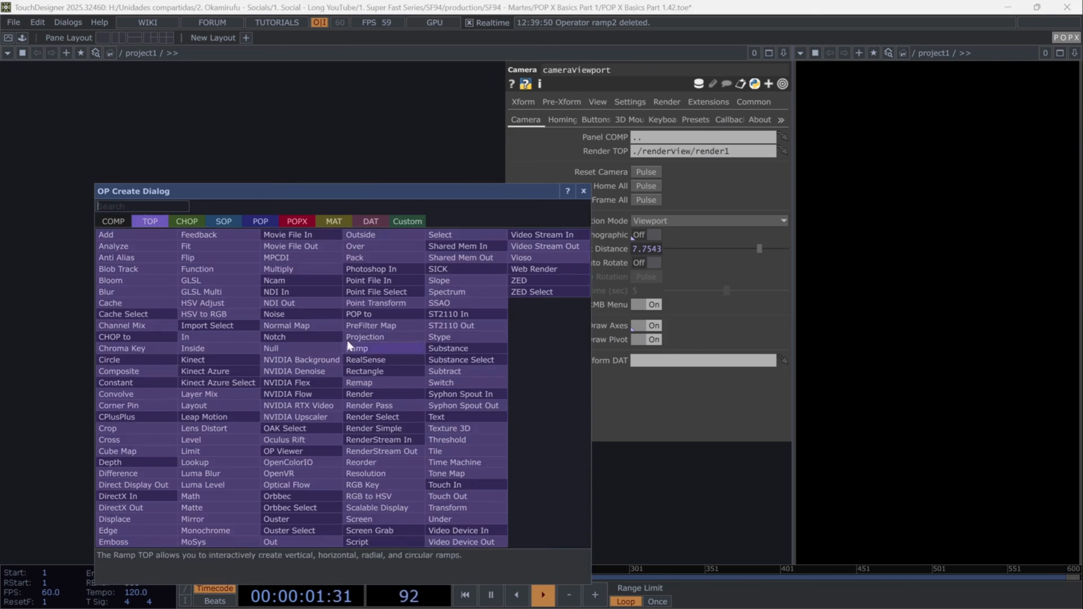
left_click(297, 218)
left_click(360, 326)
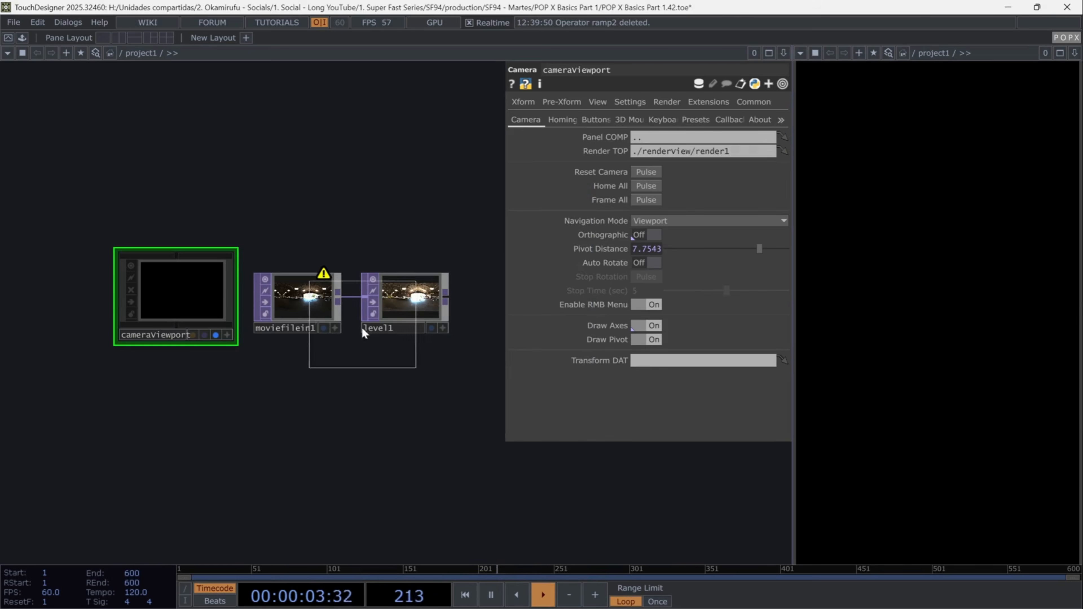
left_click(341, 465)
- Set light2's Light Type to Environment Light and reposition the light node
left_click(657, 137)
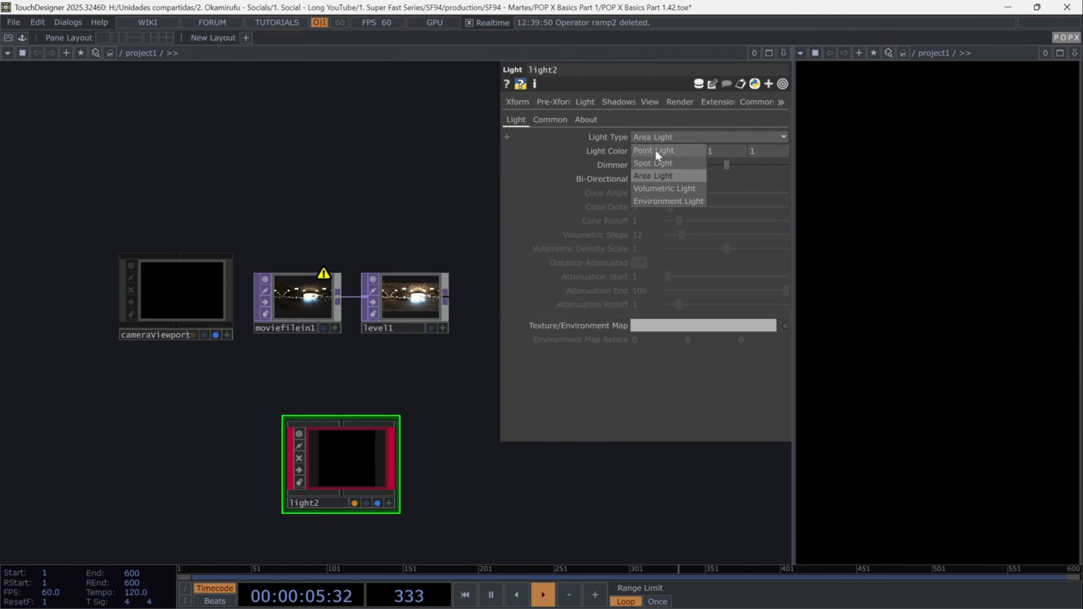
left_click(662, 201)
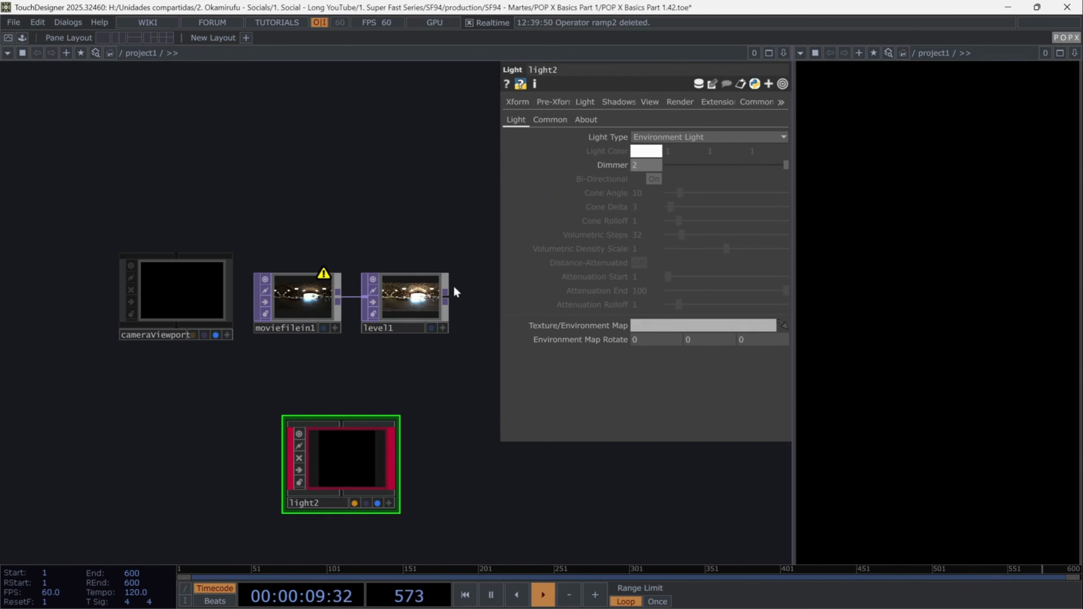
left_click_drag(367, 447, 335, 414)
- Assign level1 as light2's Texture/Environment Map
left_click(314, 309)
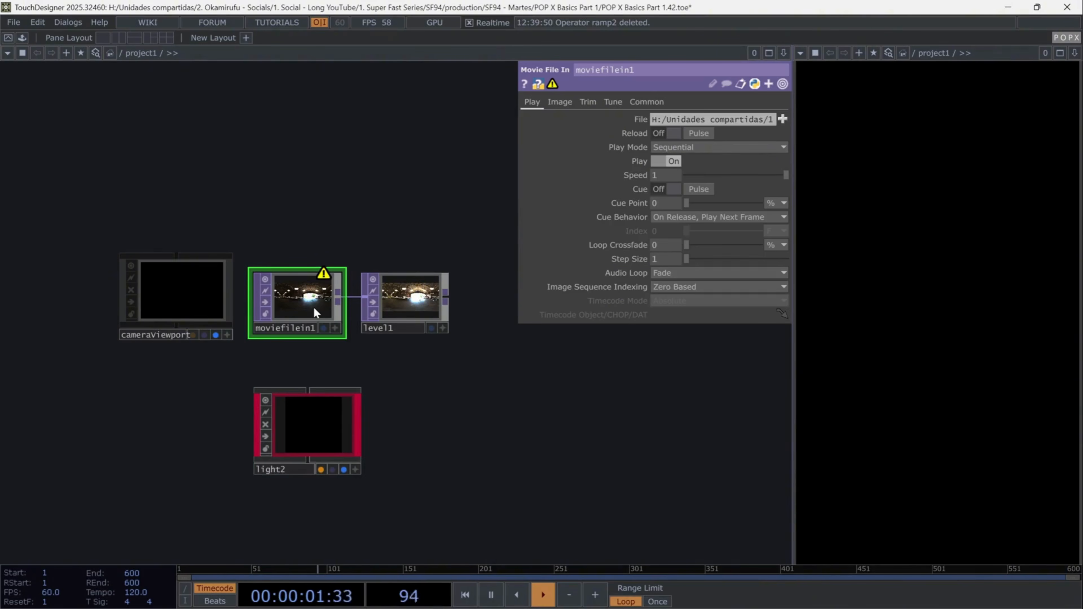
scroll(314, 313, "up", 3)
left_click(452, 324)
scroll(457, 334, "up", 3)
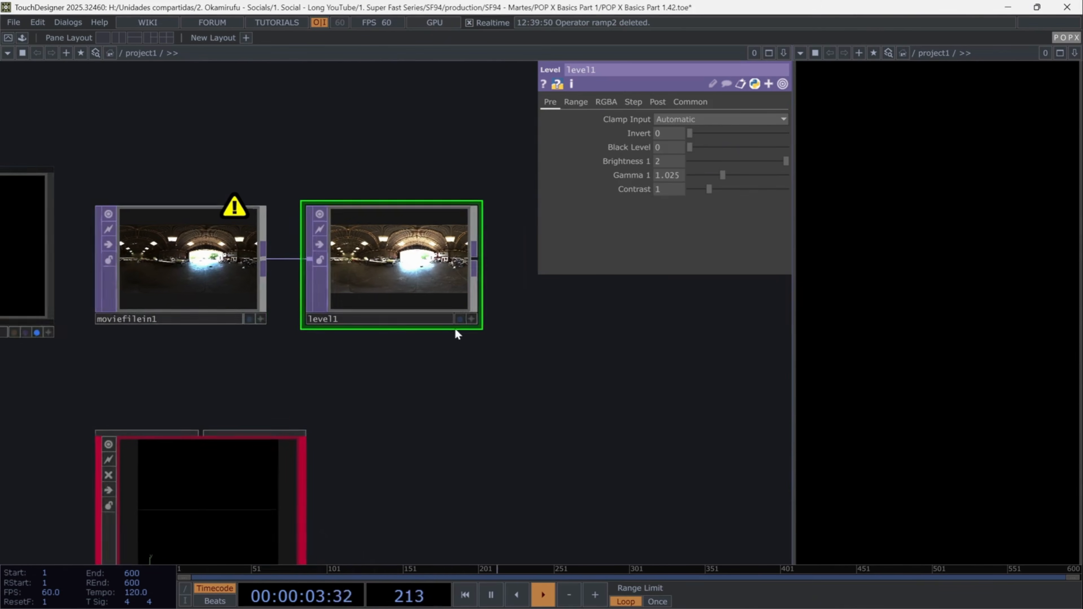
left_click_drag(455, 330, 442, 316)
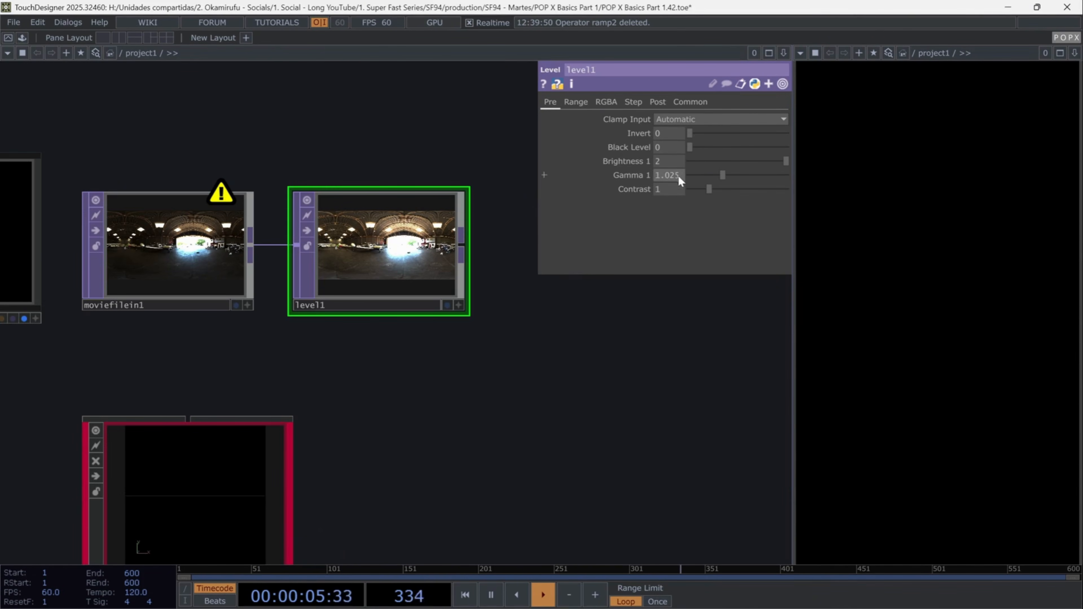
scroll(469, 397, "down", 5)
left_click(292, 389)
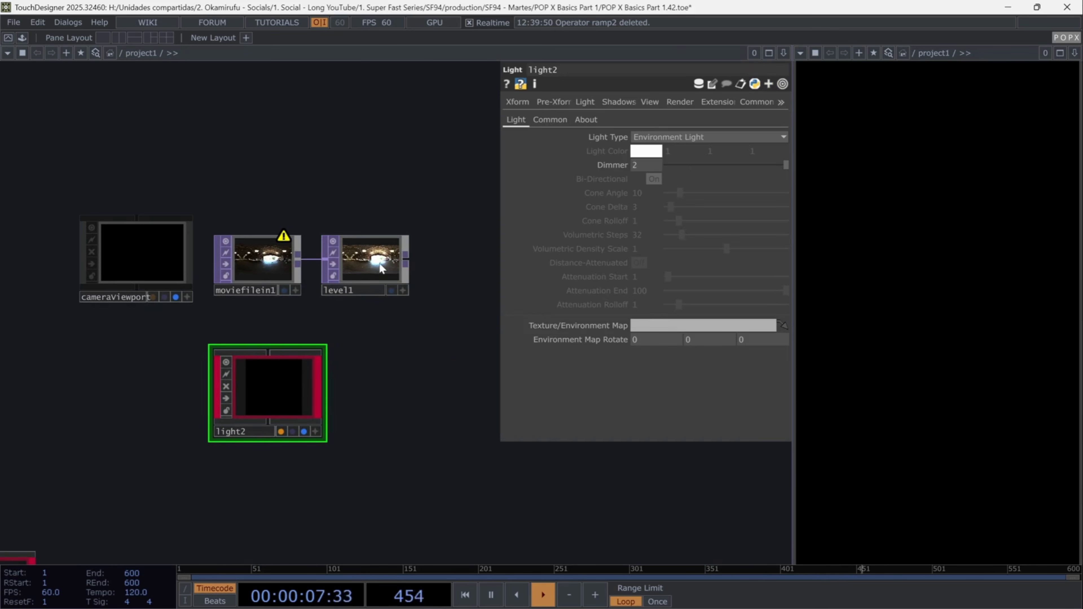
left_click_drag(381, 268, 694, 326)
left_click_drag(445, 392, 496, 219)
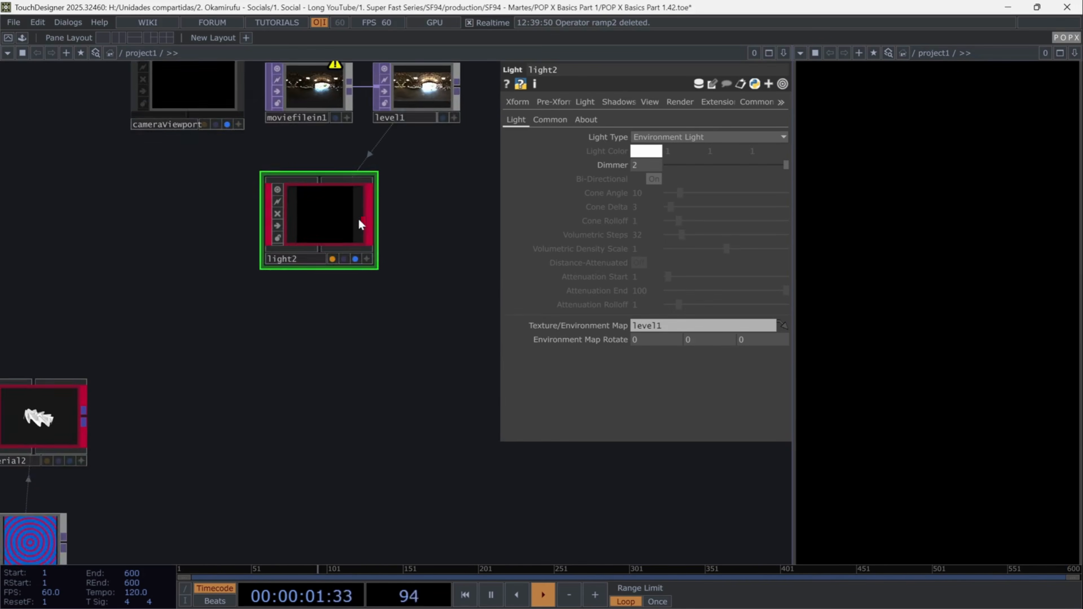
left_click_drag(346, 217, 328, 286)
left_click_drag(380, 413, 406, 317)
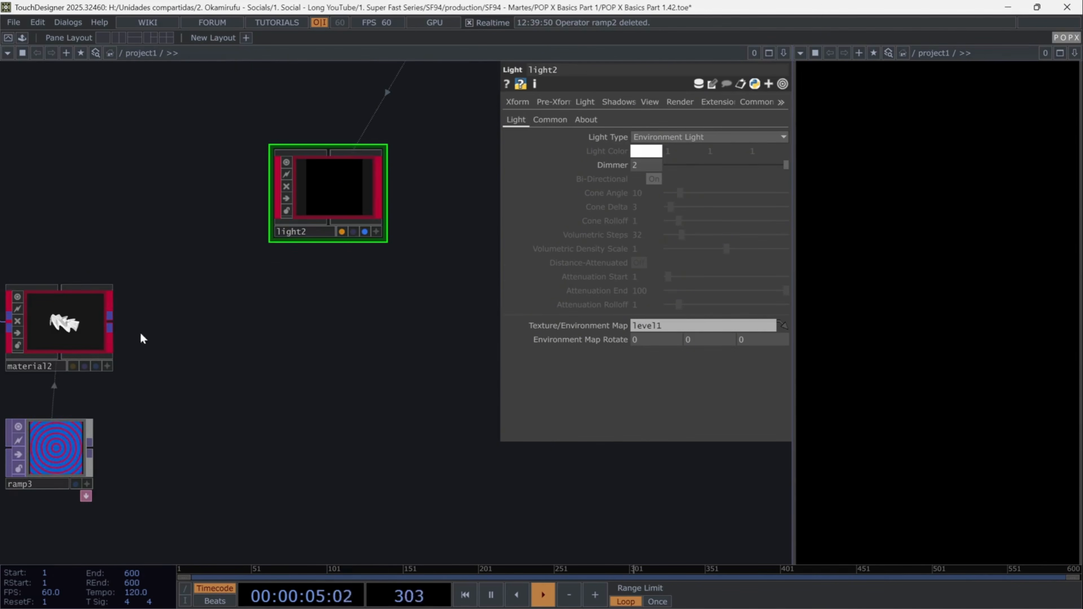
- Add a POPX Path Tracer operator fed by material2
right_click(113, 327)
type("path")
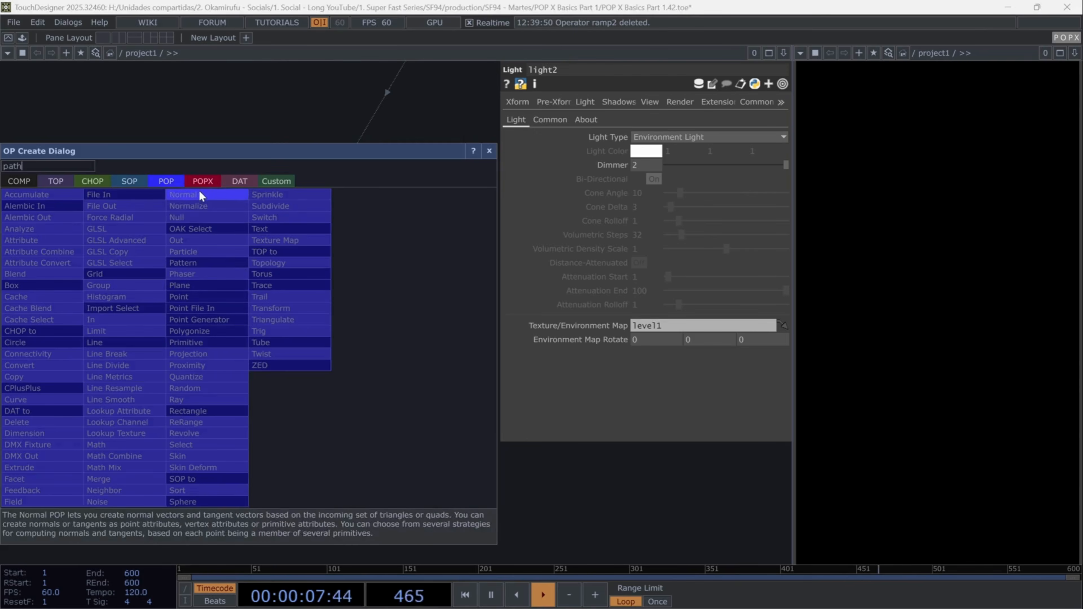
left_click(203, 182)
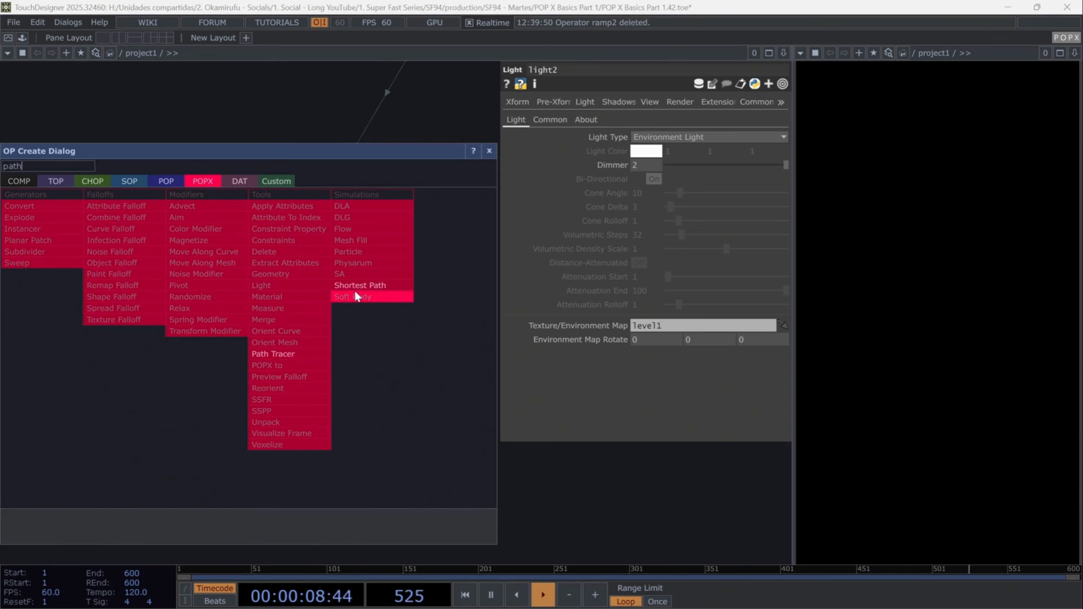
left_click(291, 360)
left_click(310, 380)
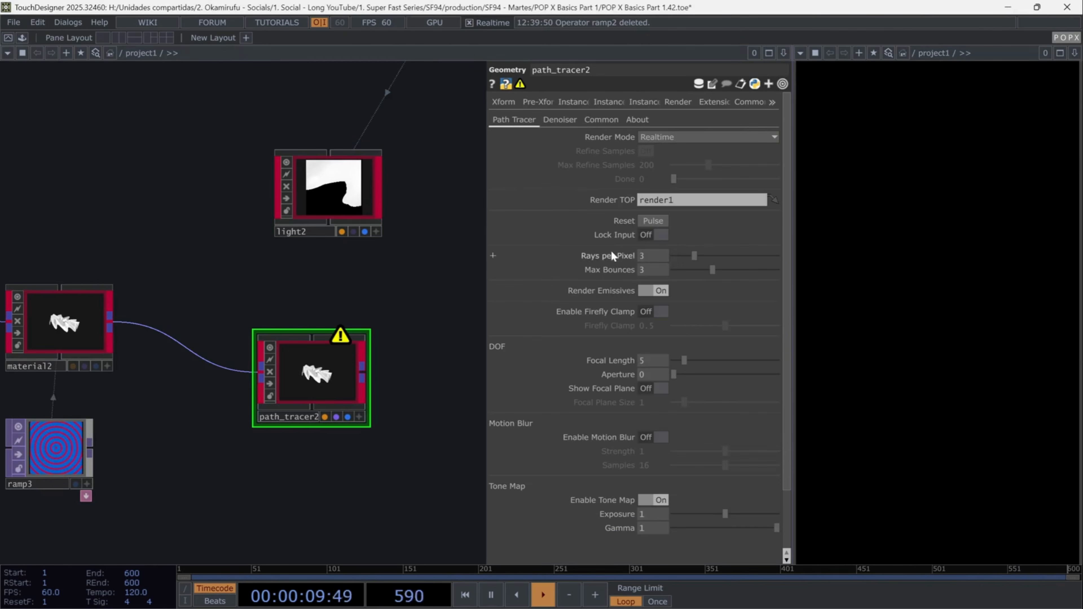
- Set the path tracer's Rays per Pixel to 5 and Focal Length to 7
type("5")
key("Return")
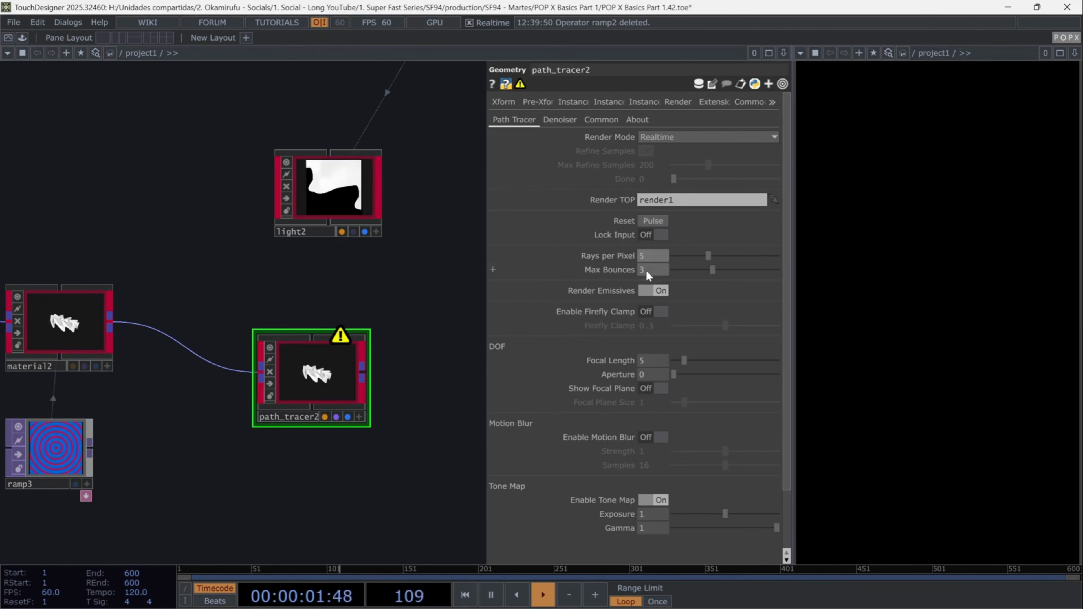
left_click(651, 360)
type("7")
key("Return")
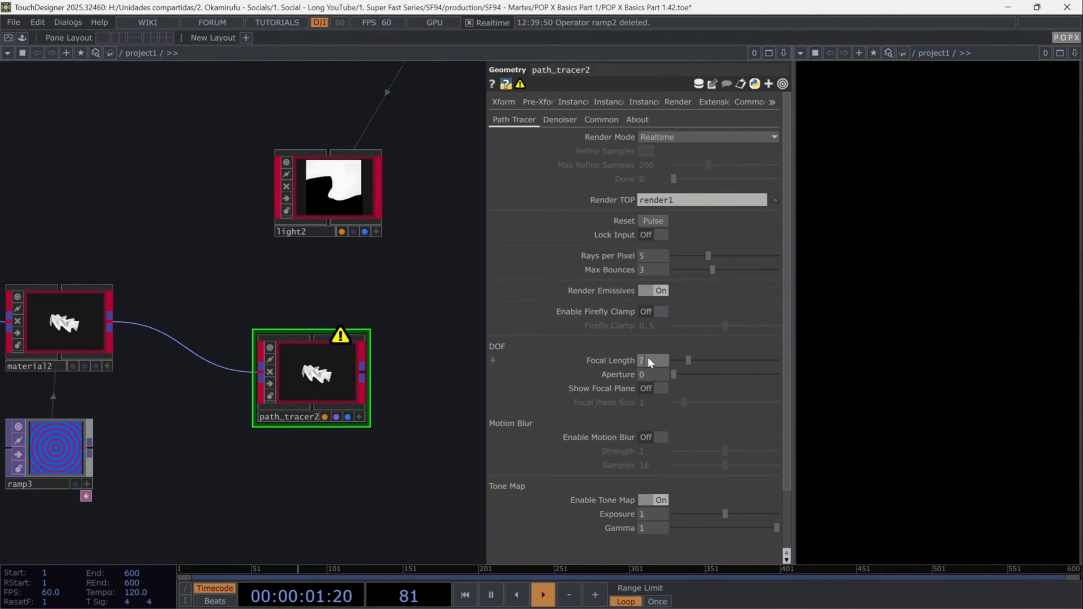
- Set the path tracer's Aperture to 0.285
left_click(651, 375)
type("0.")
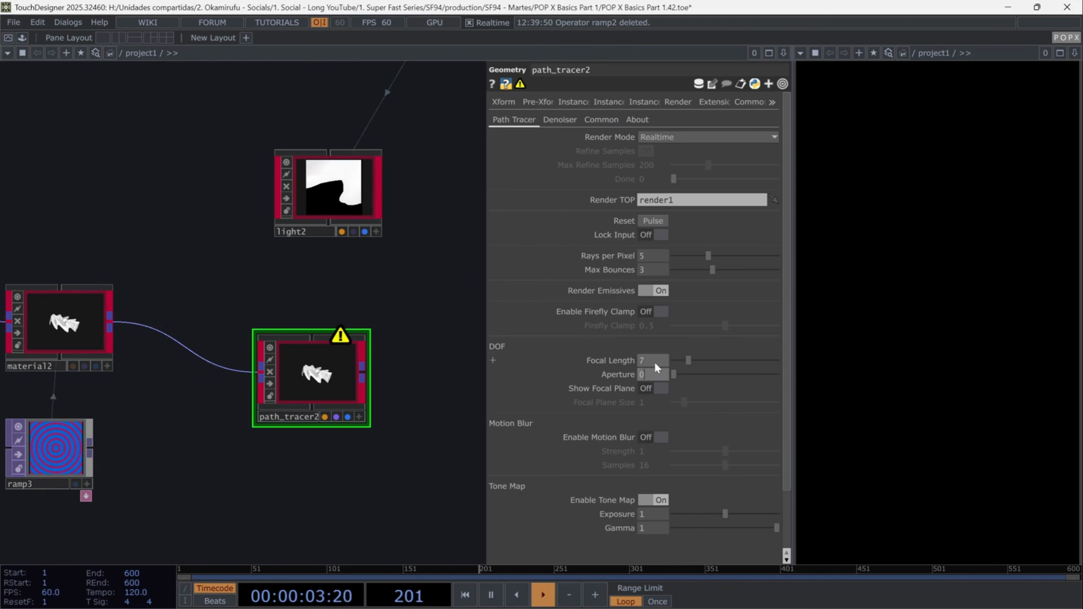
type("285")
key("Return")
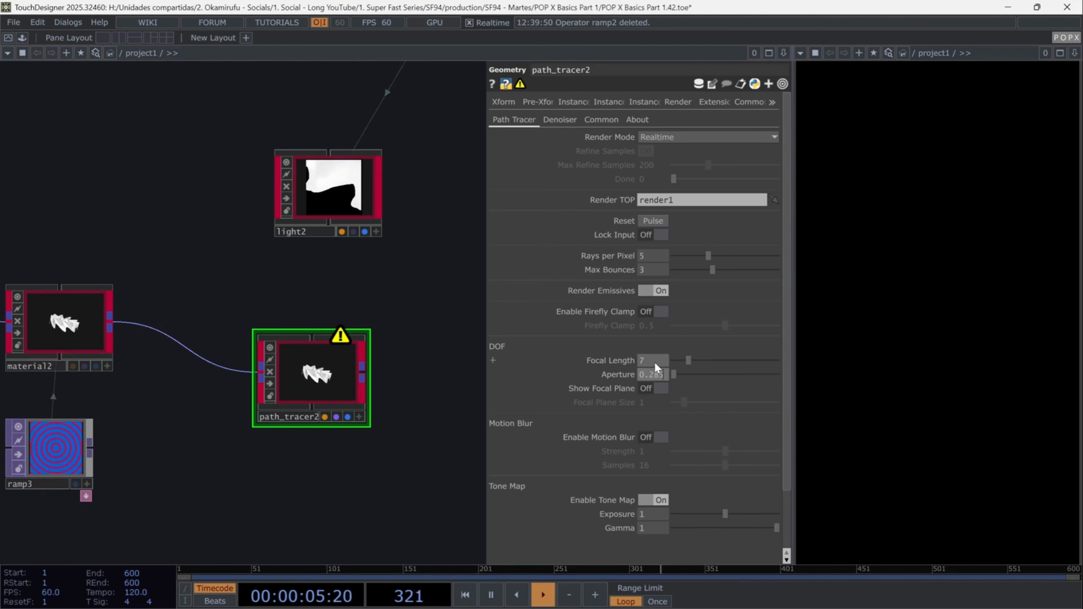
- Turn on Show Focal Plane and set Focal Plane Size to 5
left_click(659, 388)
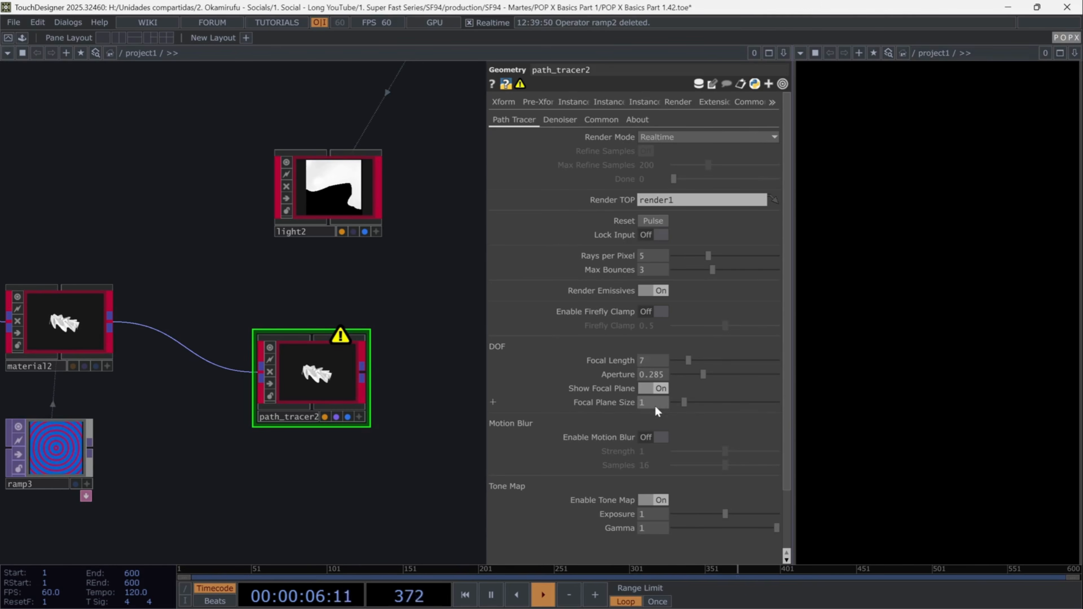
left_click_drag(653, 407, 635, 404)
type("5")
key("Return")
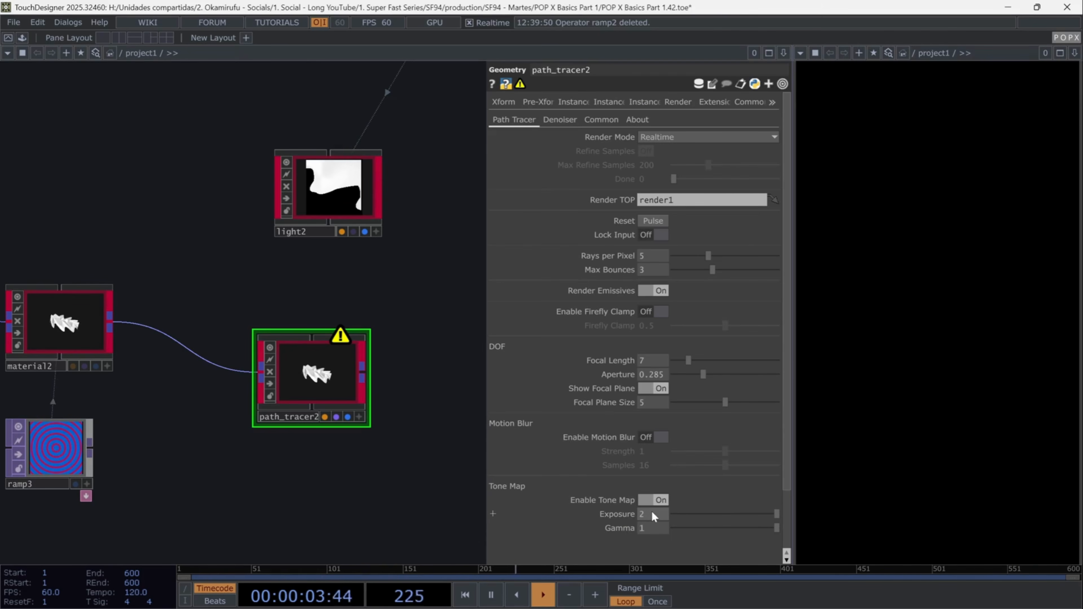
- In the denoiser settings, set Normal Reject to 0 and Depth Reject to 0.5
left_click(561, 121)
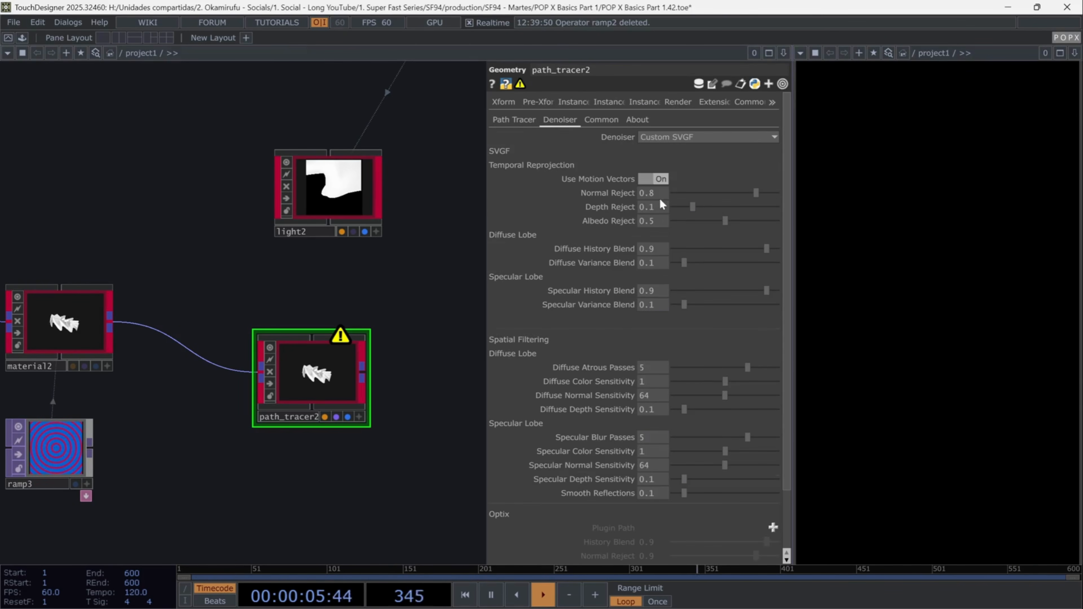
left_click(653, 192)
type("0")
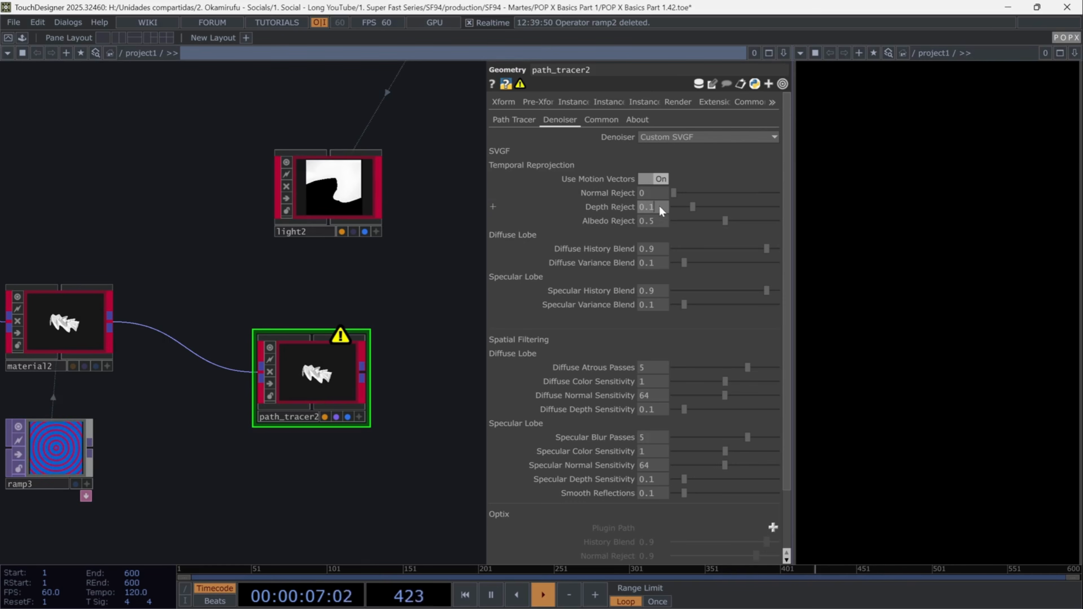
type("5")
key("Return")
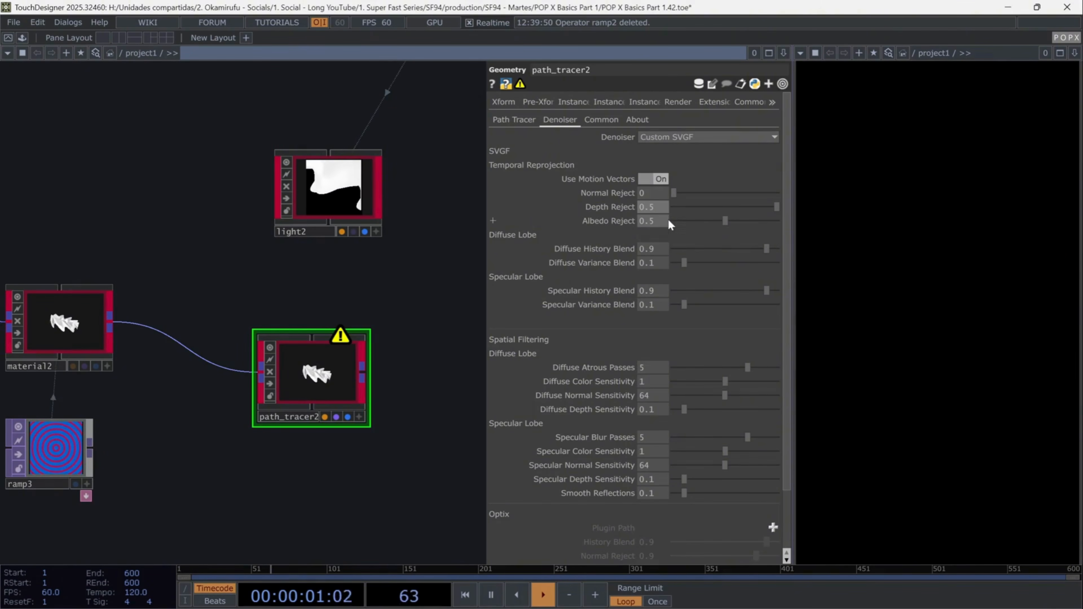
- Set Albedo Reject, Diffuse History Blend and Diffuse Variance Blend to 1
left_click(655, 221)
type("1")
key("Return")
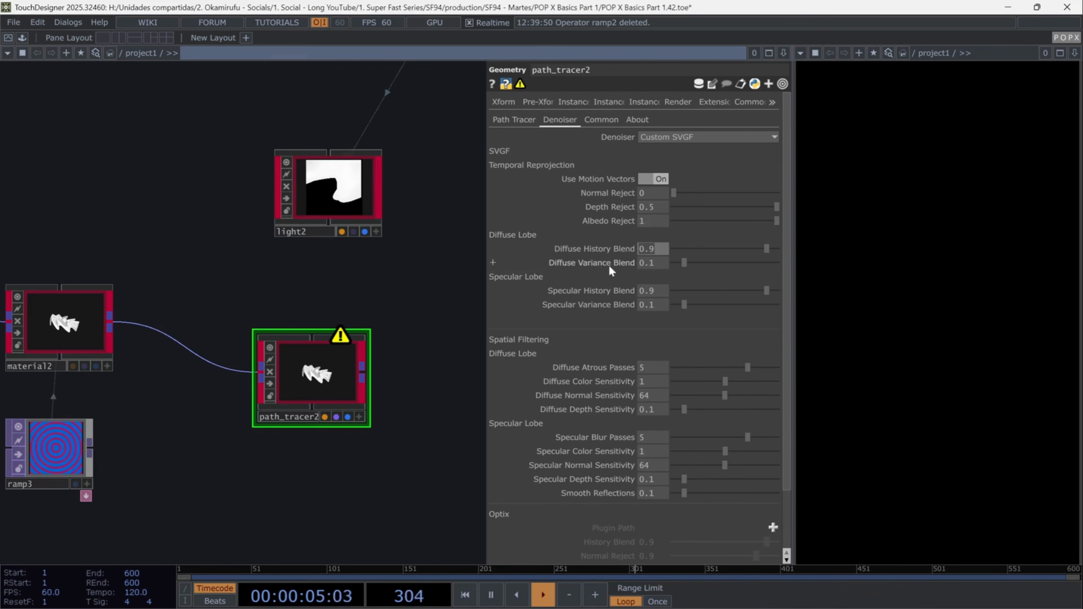
type("1")
key("Tab")
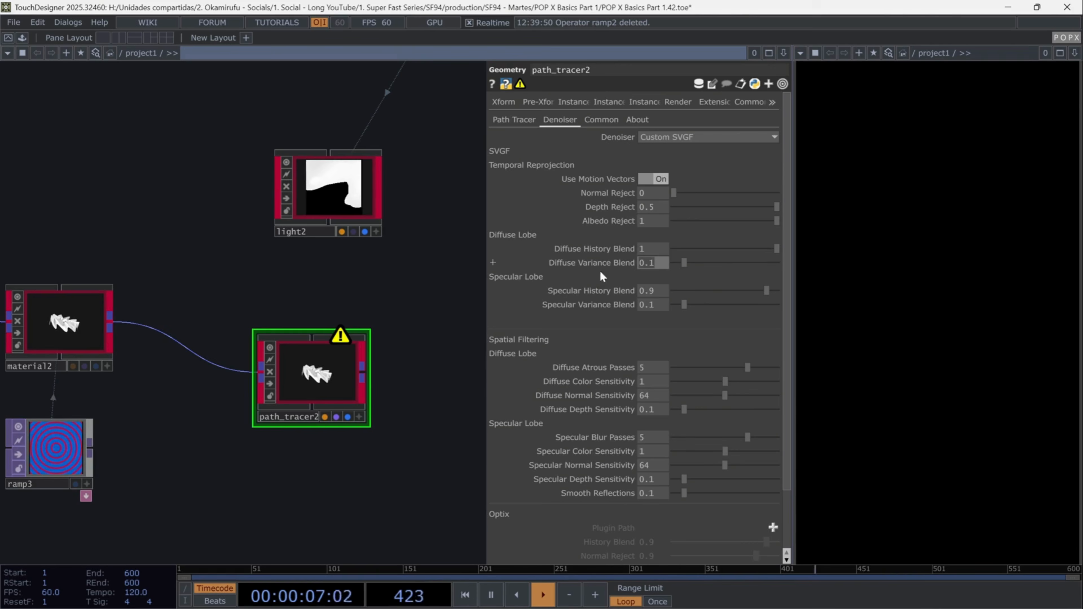
type("1")
key("Return")
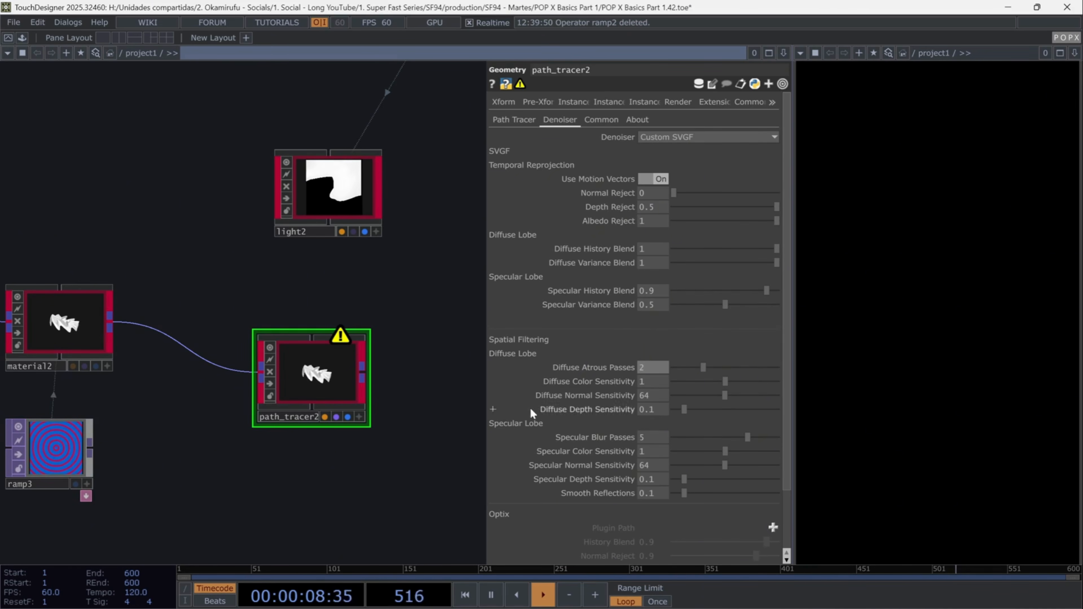
- Set Specular Blur Passes to 6 and Smooth Reflections to 0.5
left_click(651, 437)
type("6")
key("Return")
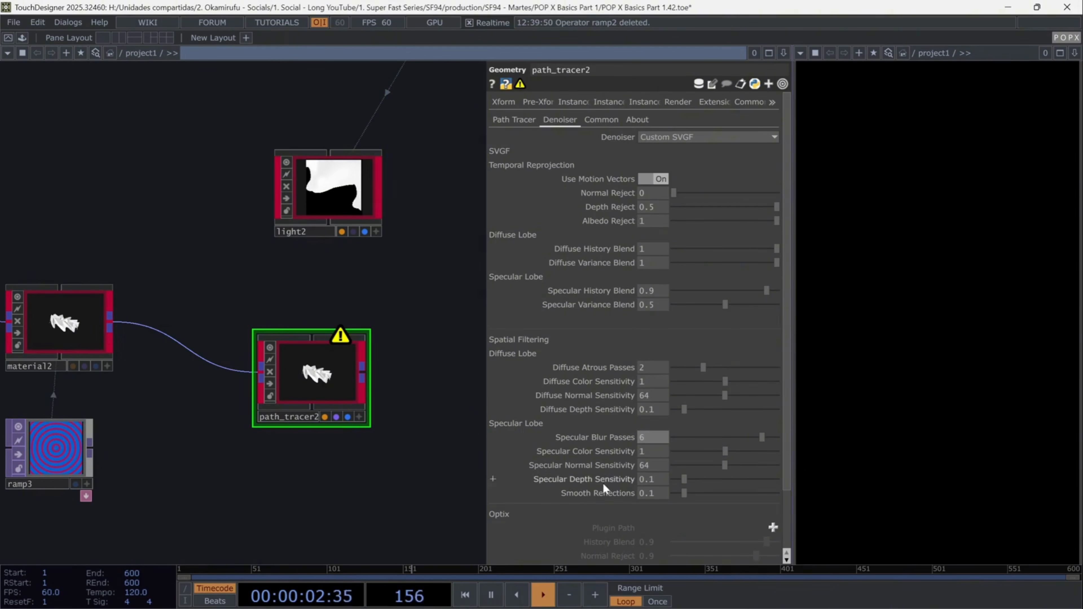
left_click_drag(658, 494, 648, 497)
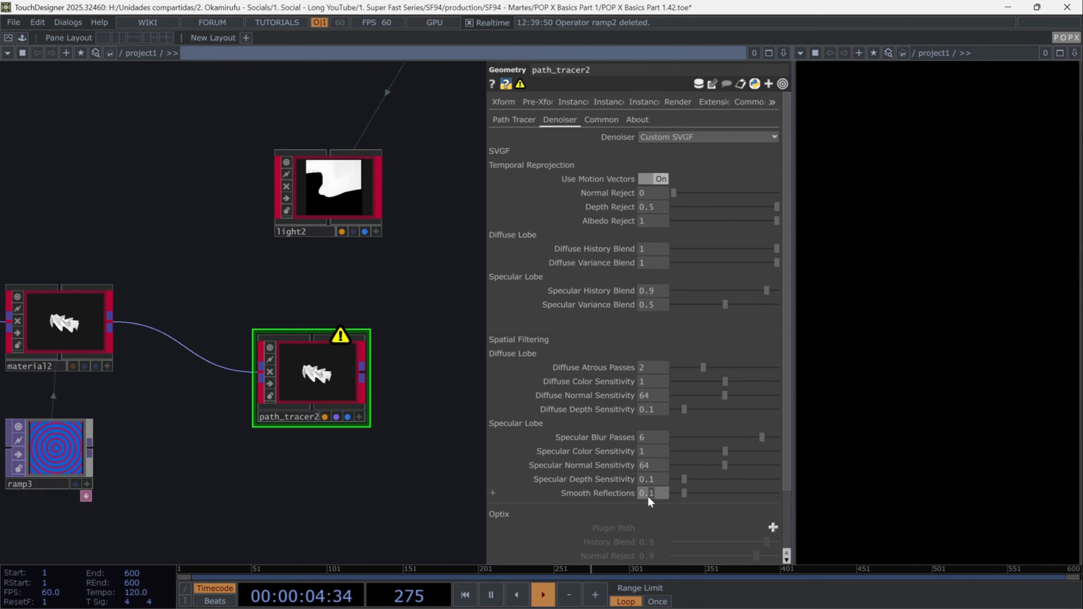
type("5")
key("Return")
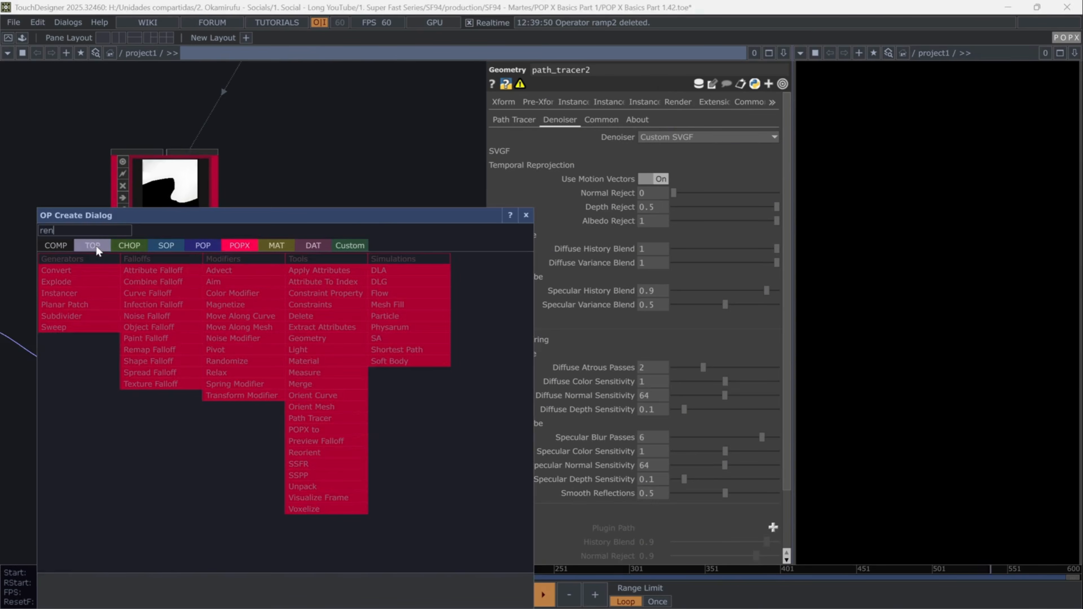
- Add a Render TOP after path_tracer2 and connect an Out TOP to it
left_click(97, 251)
left_click(303, 426)
left_click(338, 374)
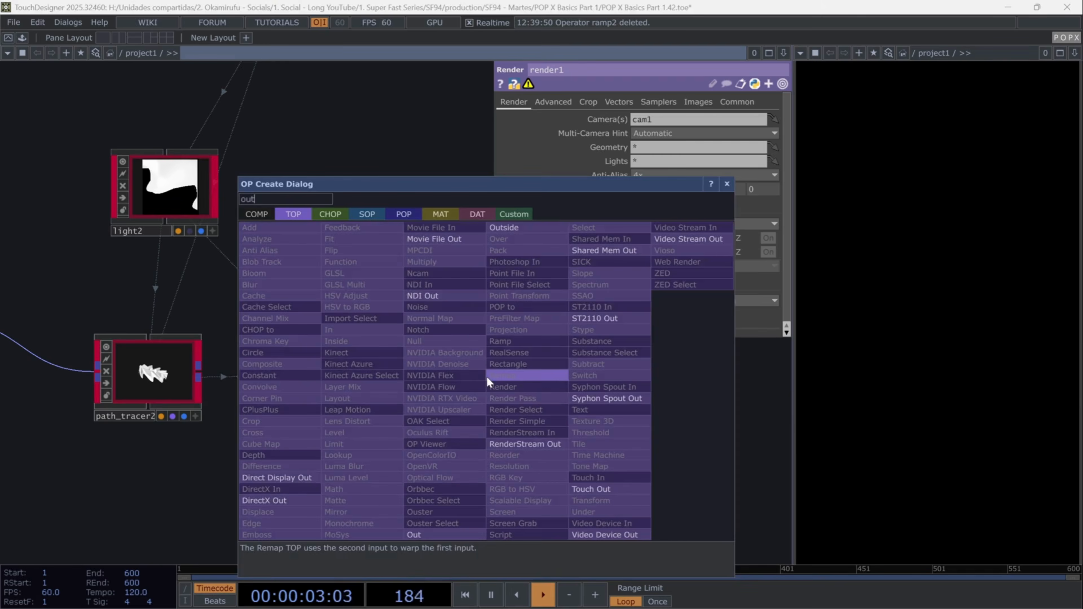
left_click(524, 376)
left_click(526, 374)
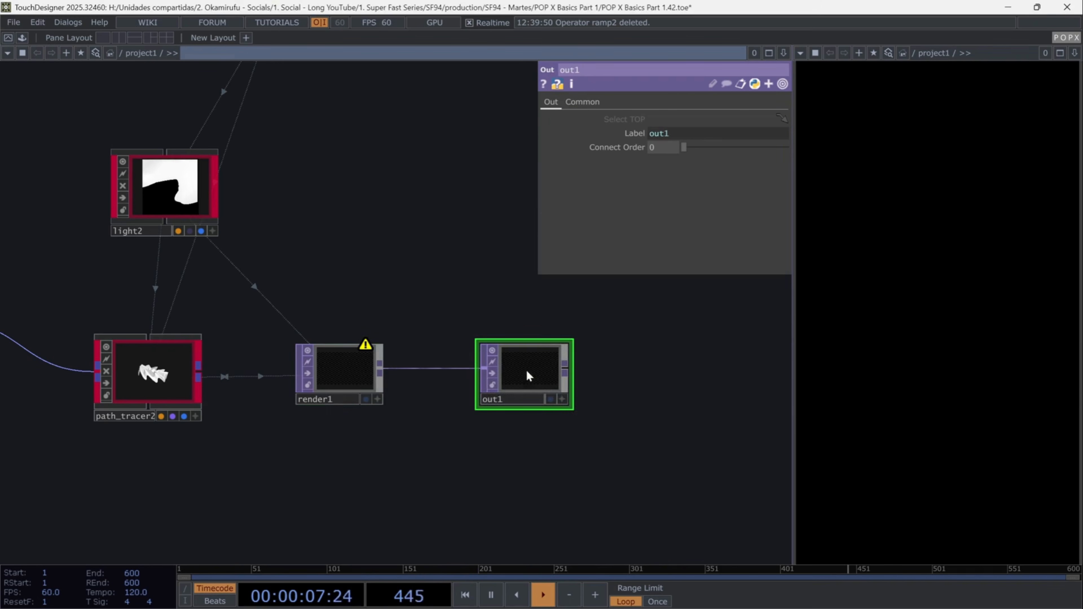
left_click_drag(529, 375, 730, 375)
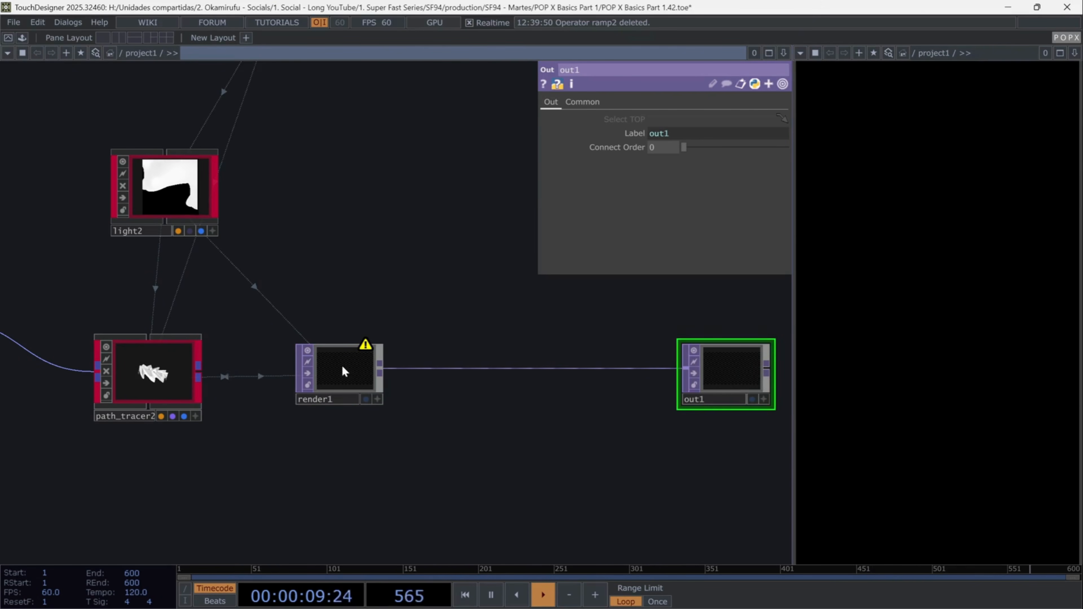
- Set render1's camera to cameraViewport
left_click(345, 372)
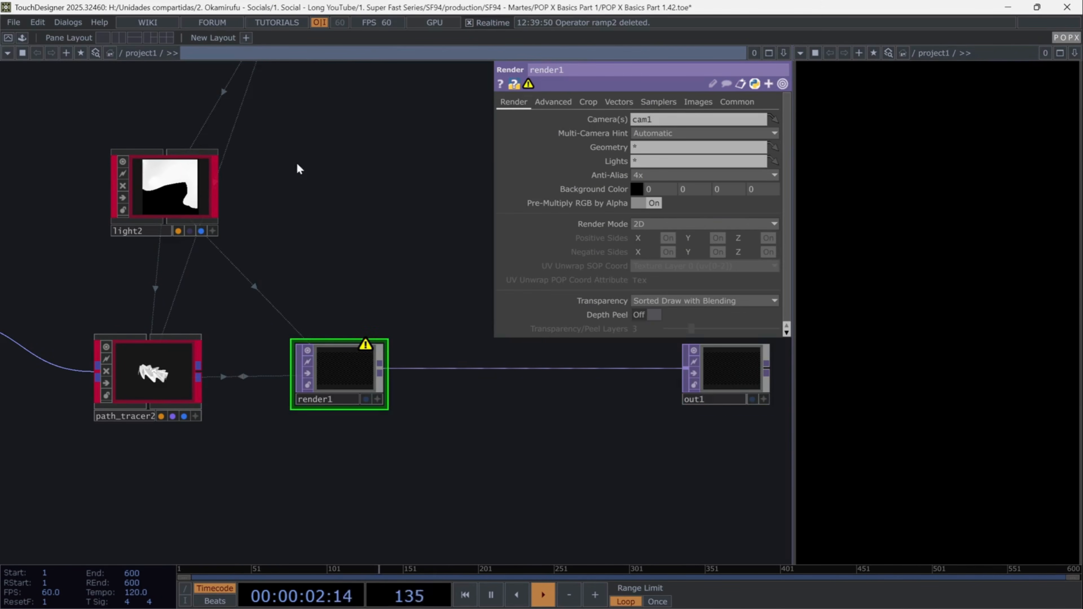
left_click_drag(300, 164, 338, 317)
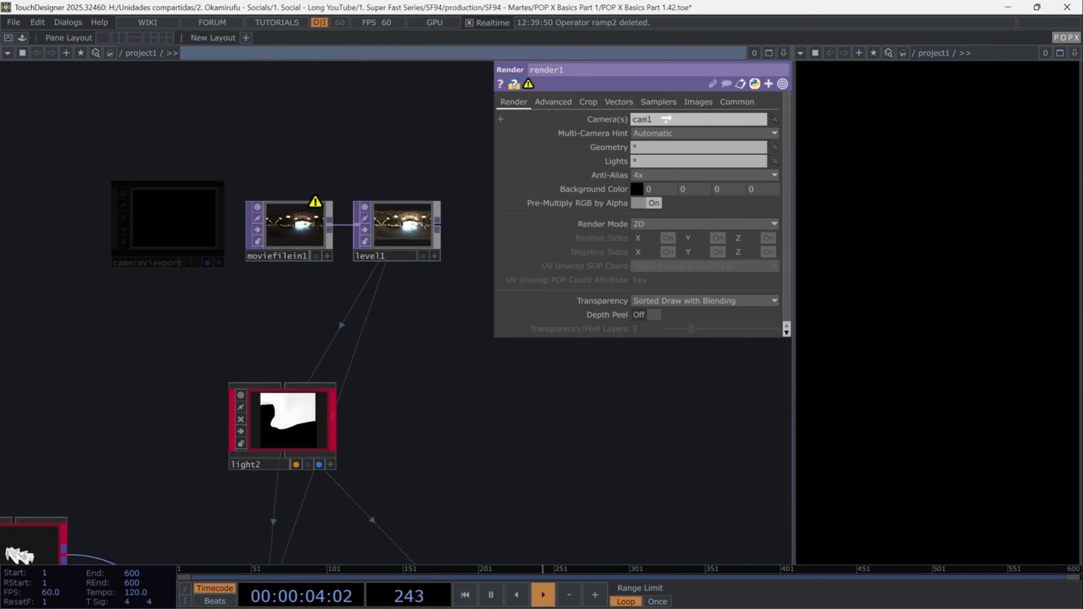
left_click_drag(666, 120, 667, 120)
left_click_drag(485, 442, 261, 232)
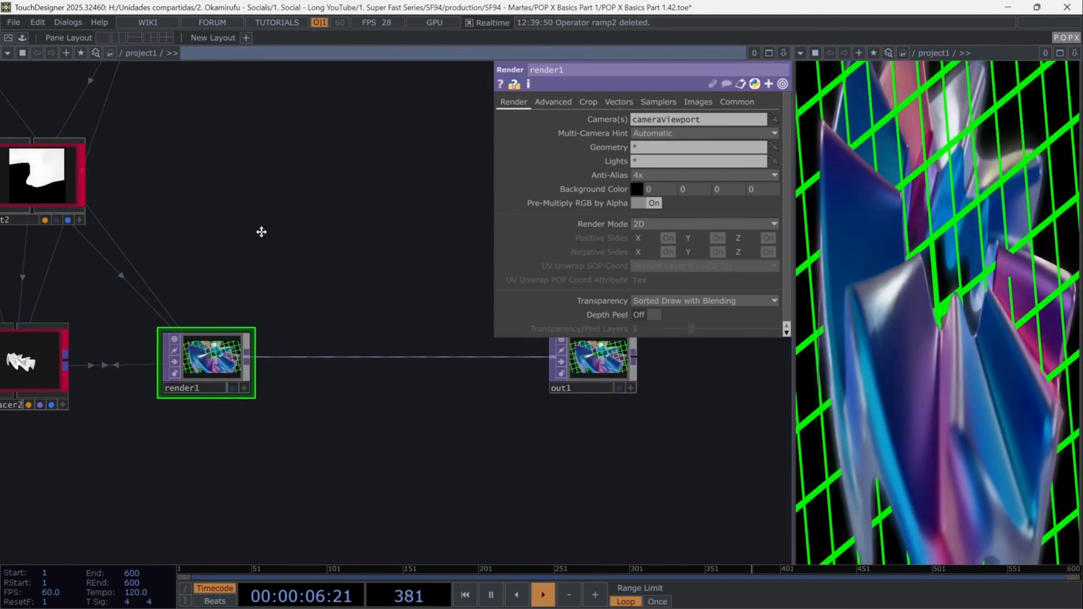
- Bind render1's resolution width and height to constant1's resx and resy channels
left_click(749, 102)
scroll(386, 188, "down", 4)
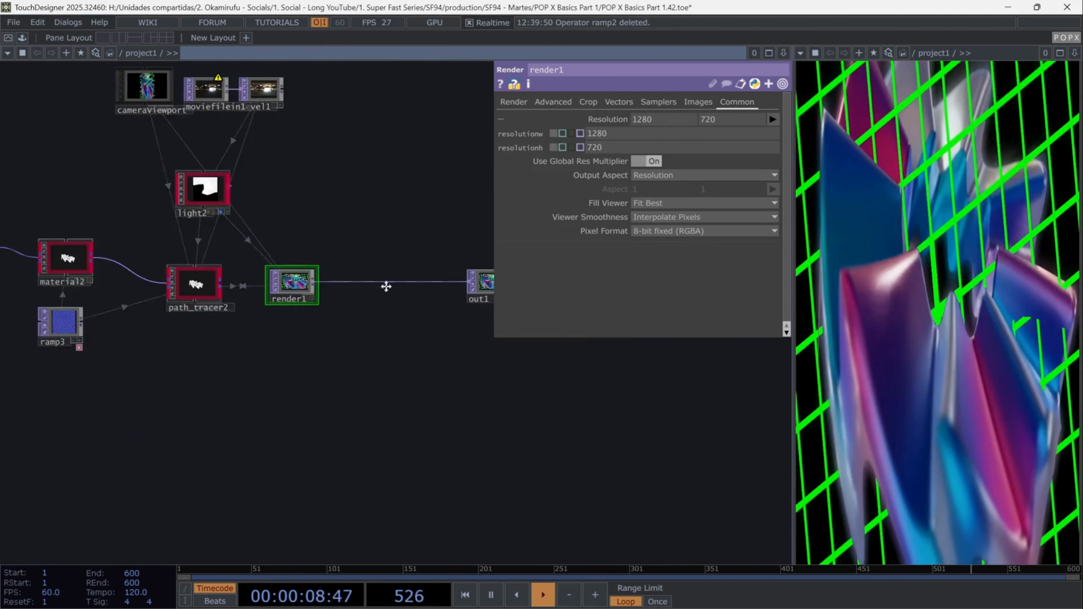
left_click_drag(386, 286, 642, 513)
left_click_drag(380, 318, 664, 335)
scroll(295, 311, "up", 5)
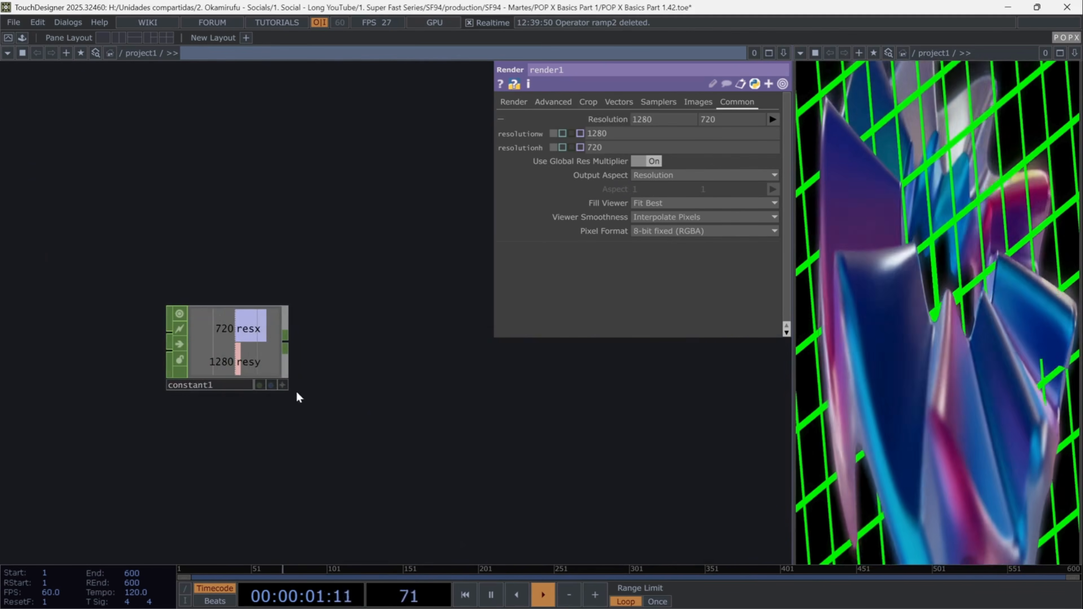
left_click(282, 385)
left_click_drag(237, 328, 652, 122)
left_click(666, 117)
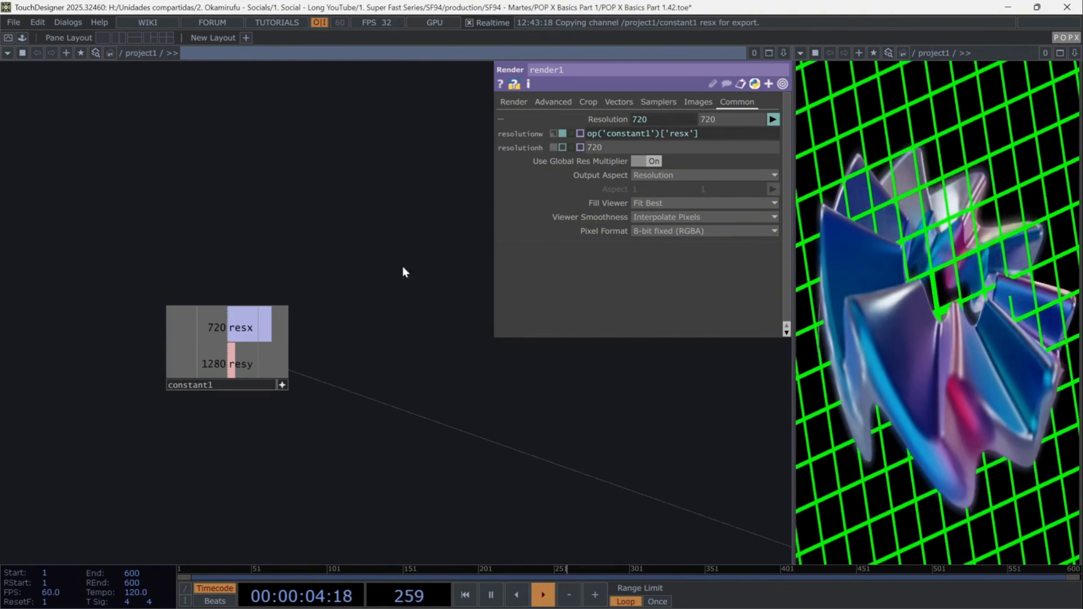
left_click_drag(241, 364, 725, 120)
left_click(730, 115)
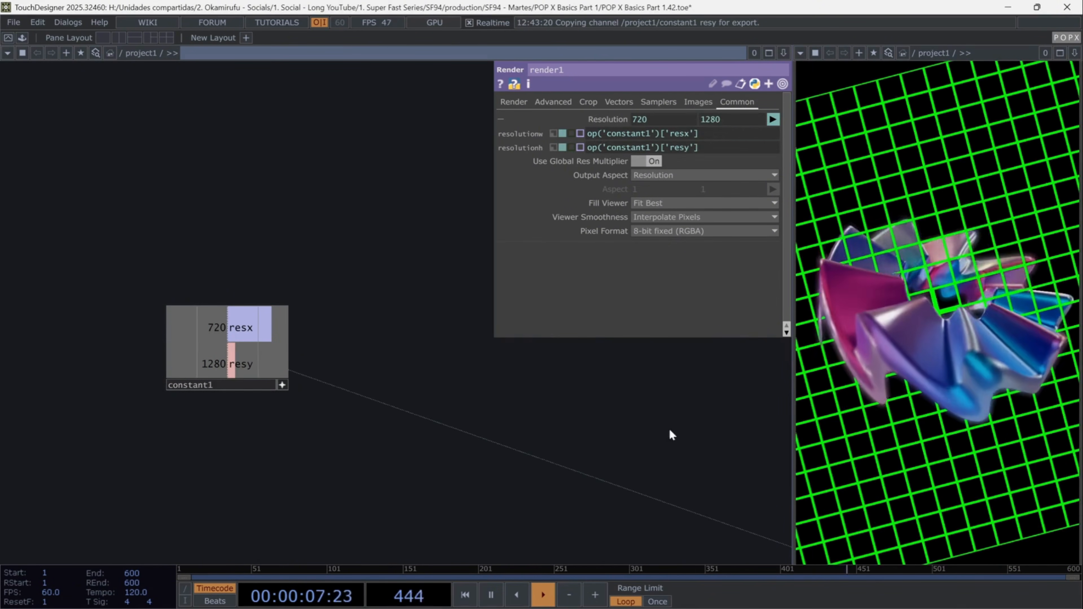
left_click_drag(669, 432, 150, 177)
left_click_drag(531, 421, 155, 222)
left_click_drag(471, 466, 87, 288)
scroll(382, 383, "down", 1)
left_click_drag(381, 383, 257, 407)
scroll(312, 391, "down", 1)
left_click_drag(388, 416, 332, 495)
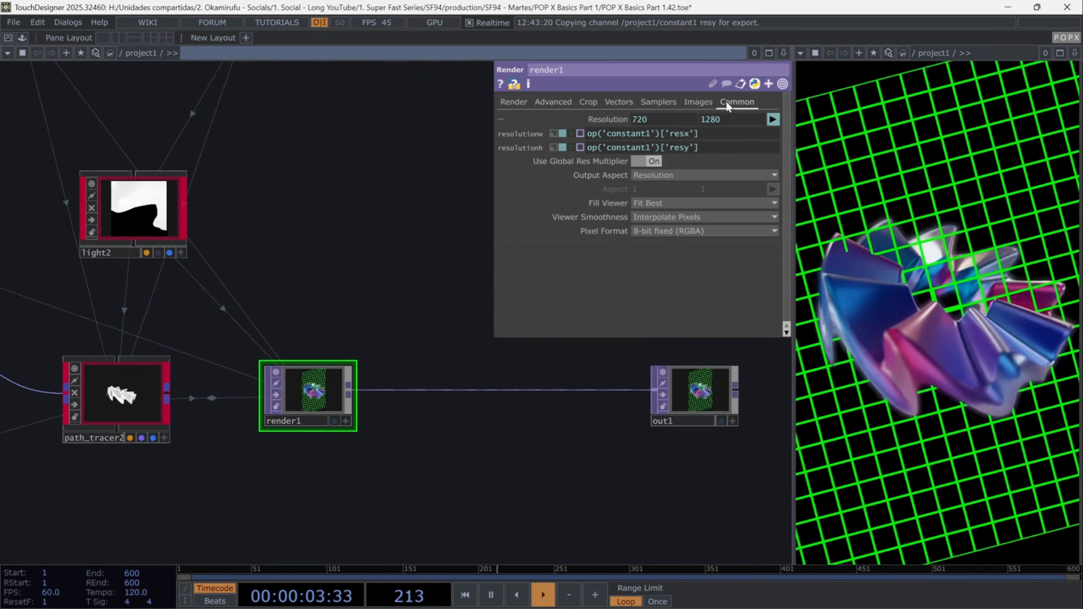
- Set render1's pixel format to 32-bit float (RGBA)
left_click(746, 230)
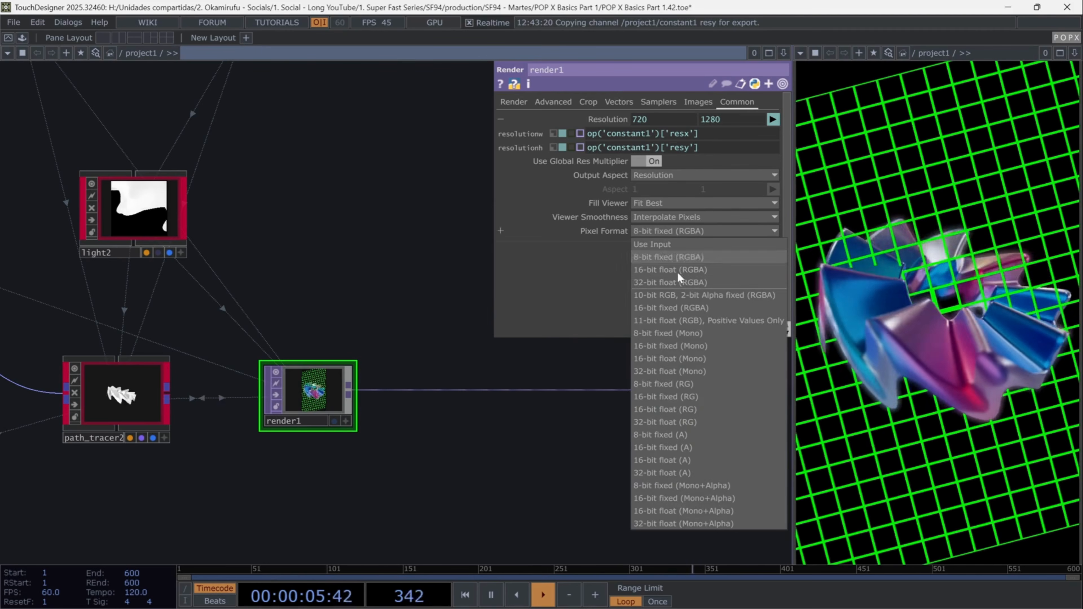
left_click(674, 283)
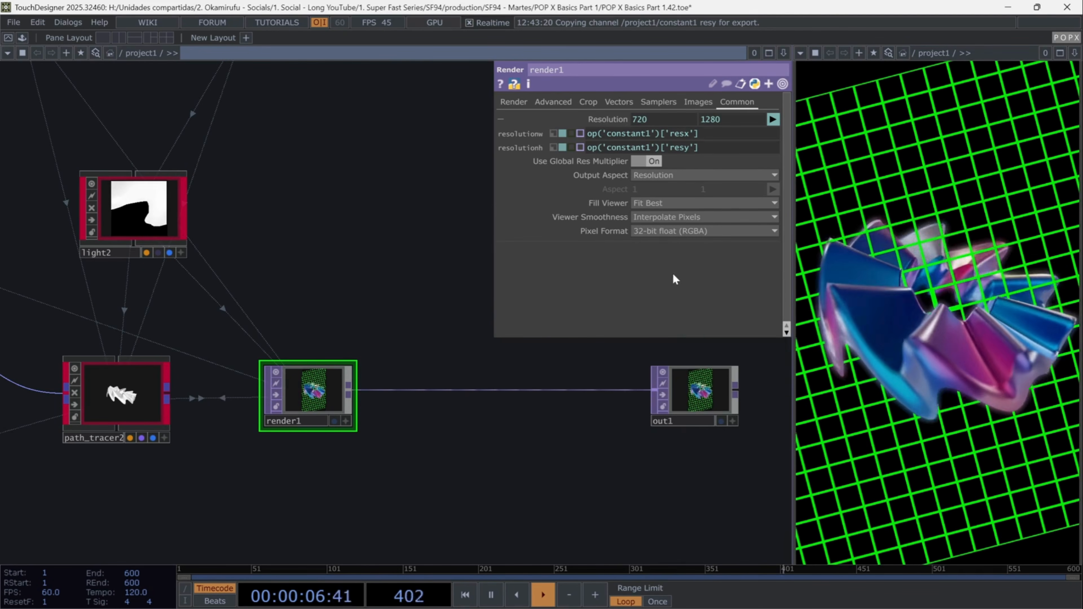
left_click(610, 116)
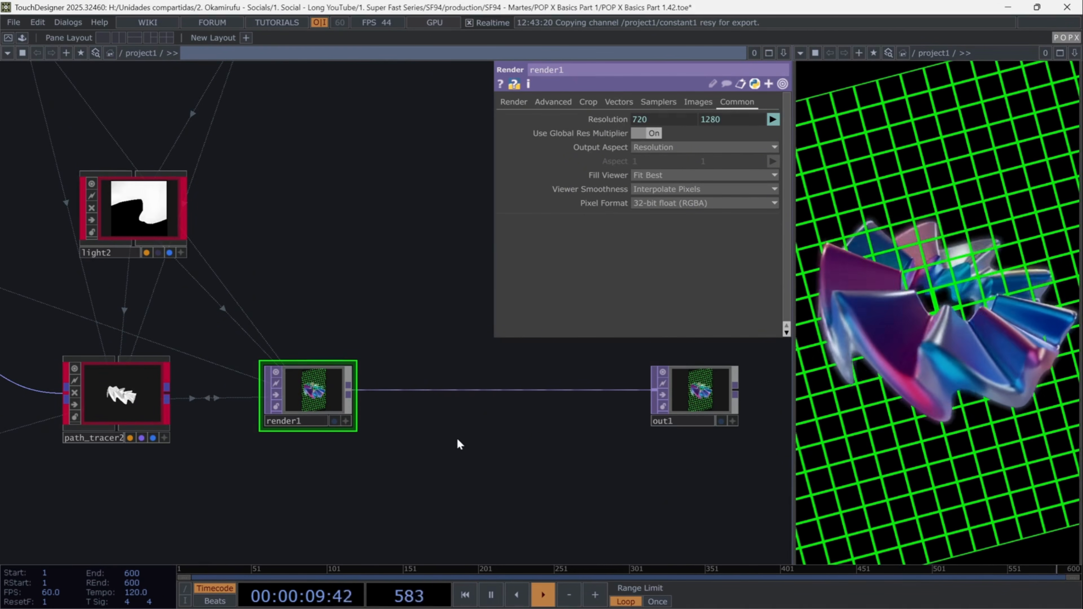
- Insert a Level TOP on the connection between render1 and out1
right_click(458, 389)
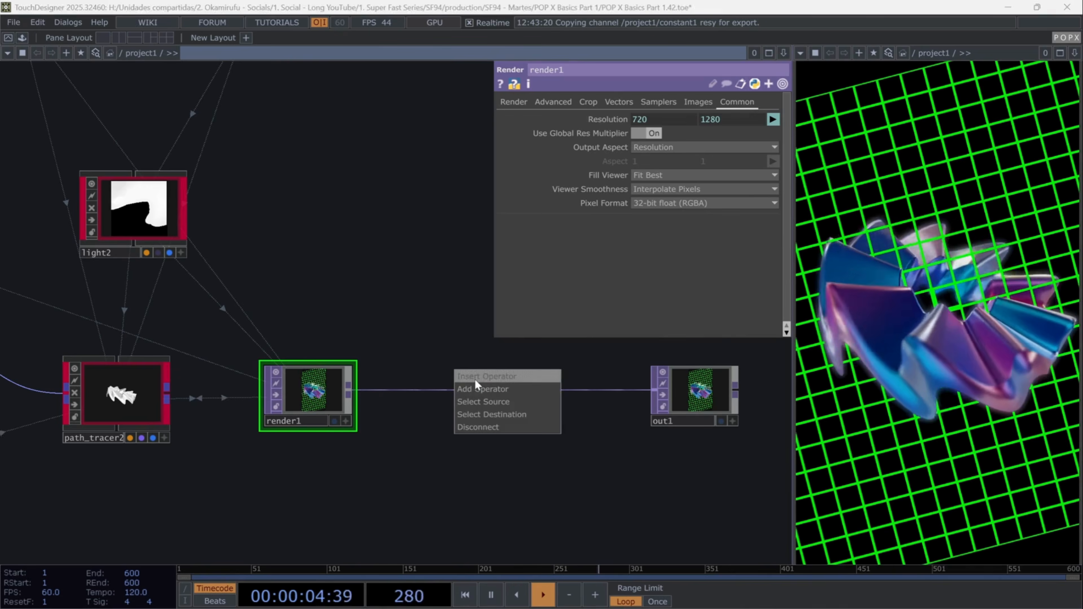
left_click(475, 377)
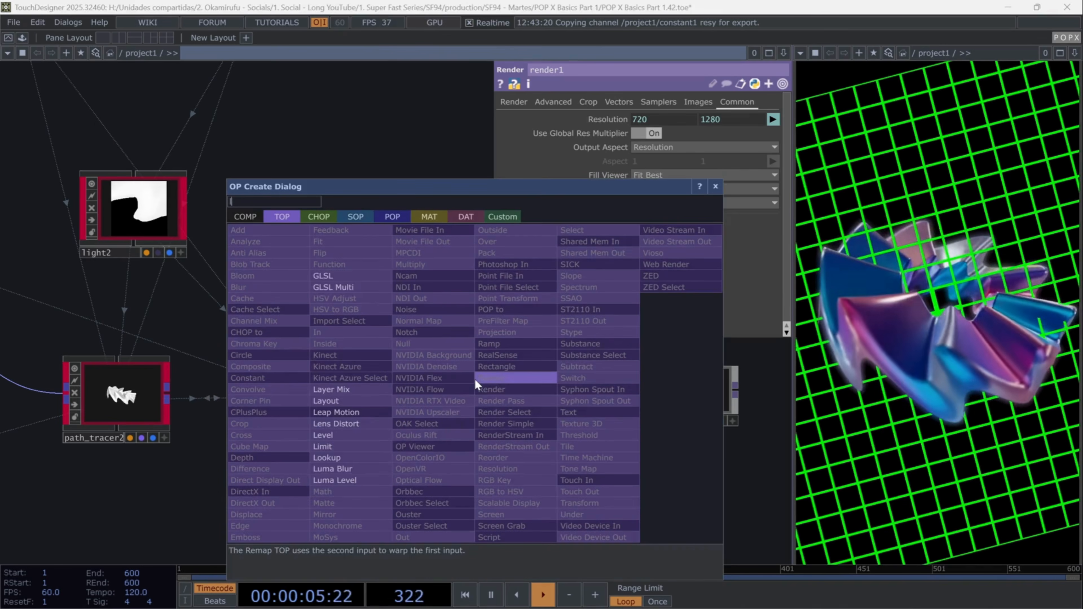
left_click(341, 435)
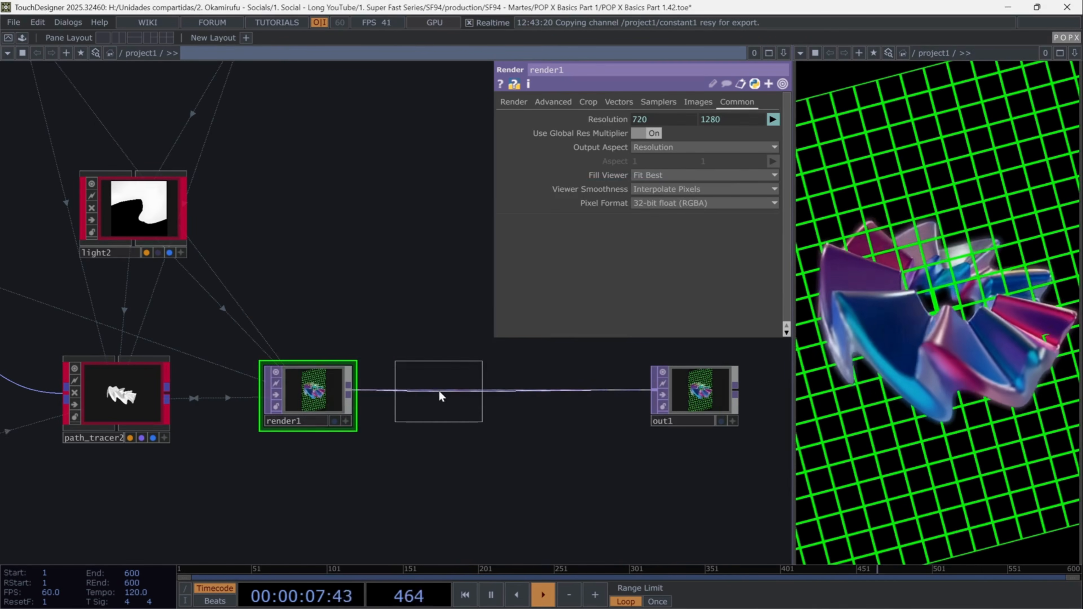
left_click(440, 396)
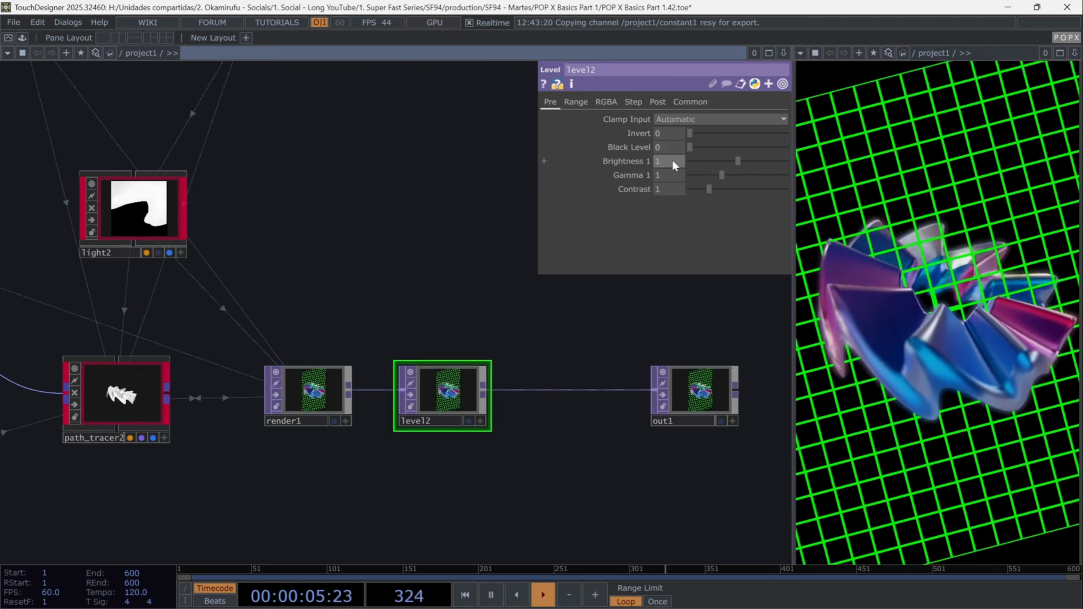
- Set level2's Brightness to 1.05 and Contrast to 1.25
left_click(671, 160)
type("1.05")
key("Return")
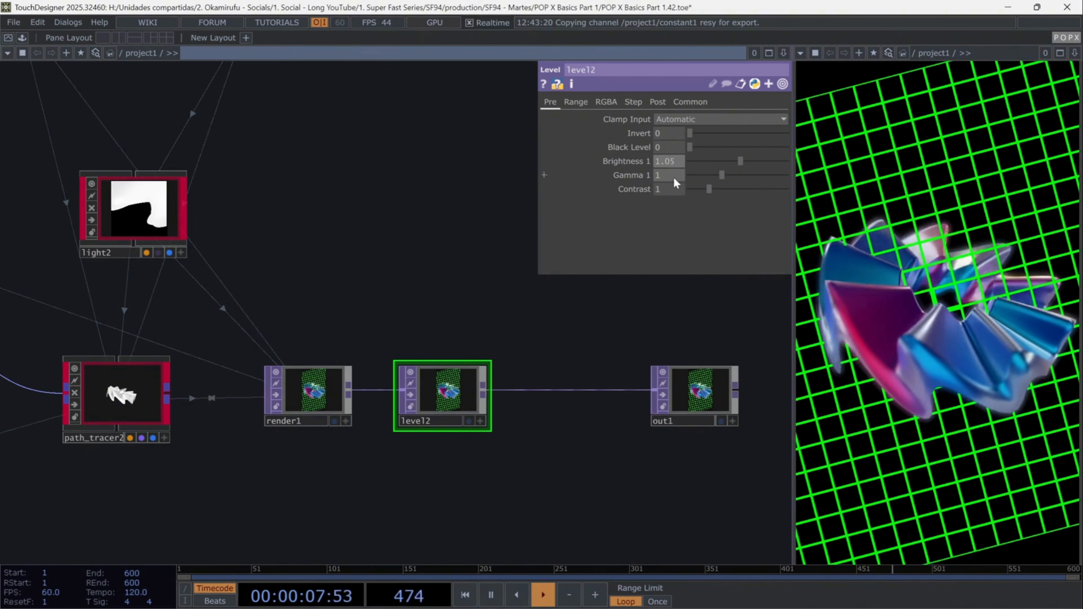
left_click(675, 188)
type("1.25")
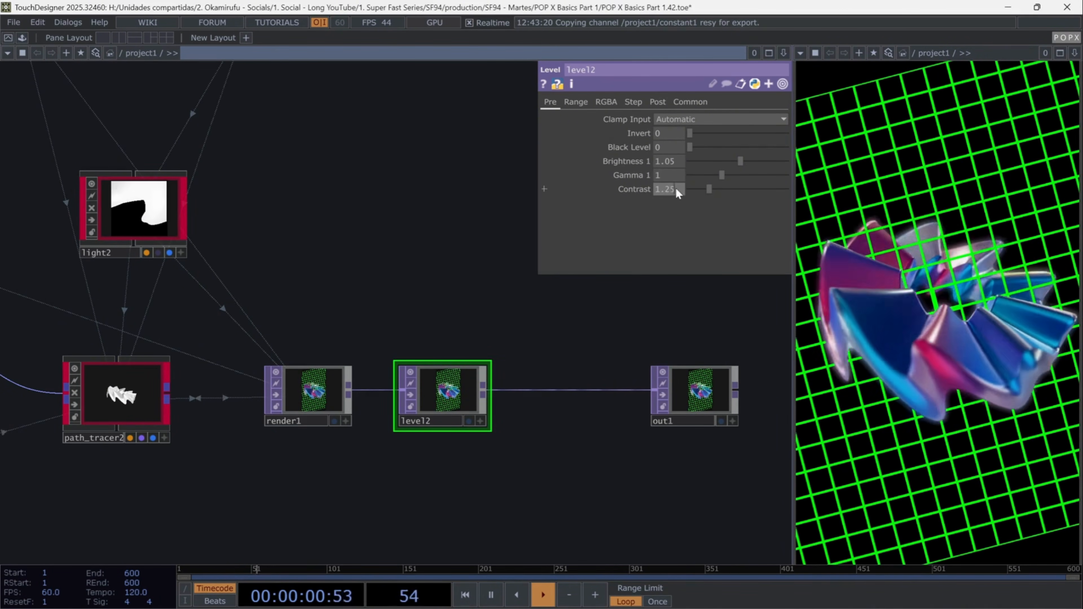
key("Return")
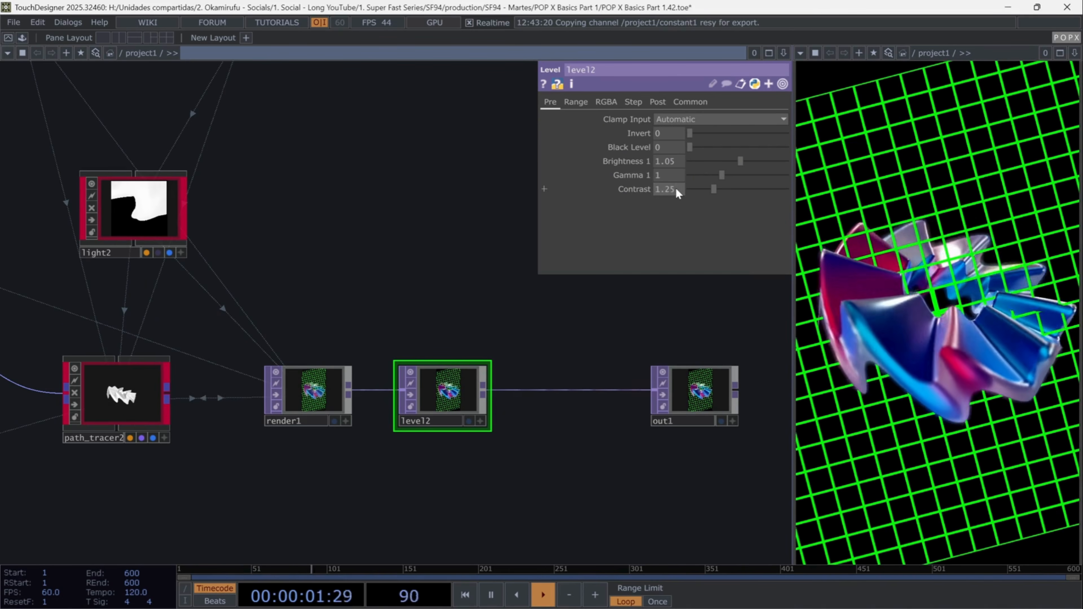
- Insert a Bloom TOP on the connection between level2 and out1
right_click(552, 388)
left_click(571, 376)
type("blo")
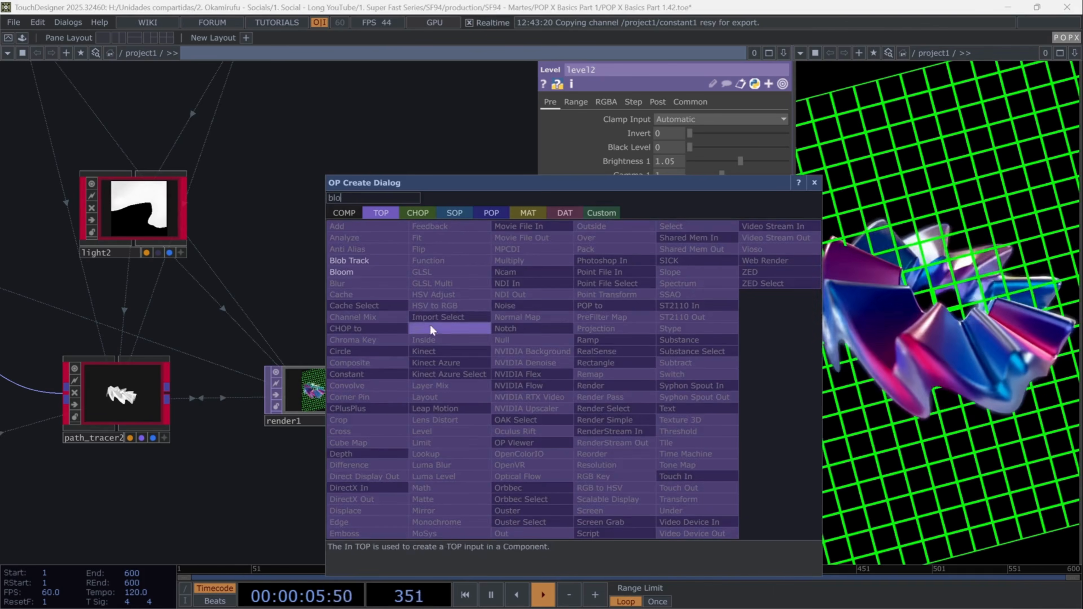
left_click(358, 277)
left_click(569, 389)
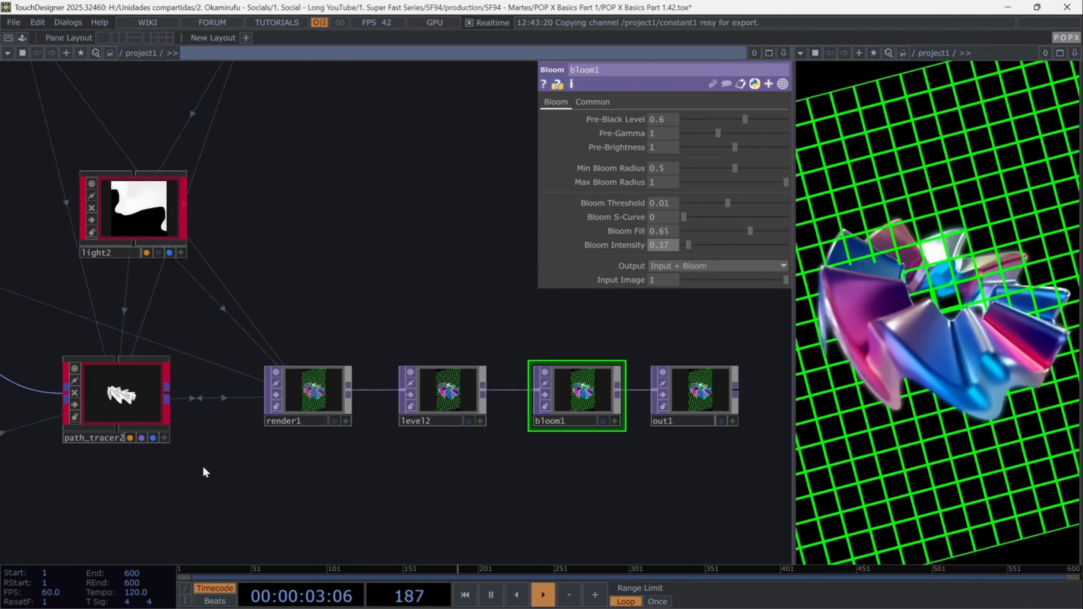
- On path_tracer2's Path Tracer settings, set Focal Length to about 7.6 and turn off Show Focal Plane
left_click(141, 396)
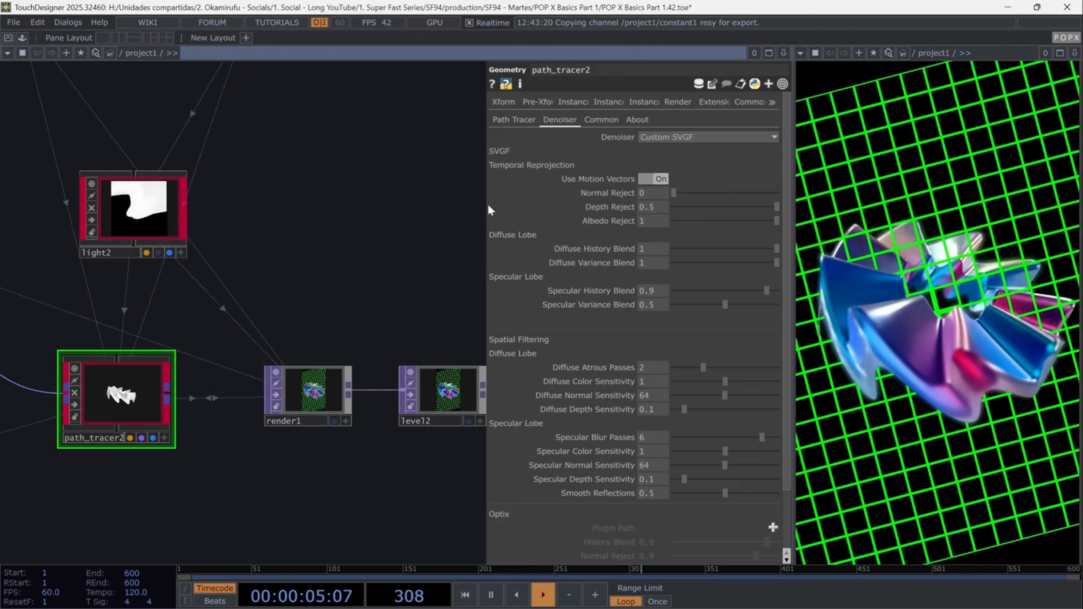
left_click(515, 121)
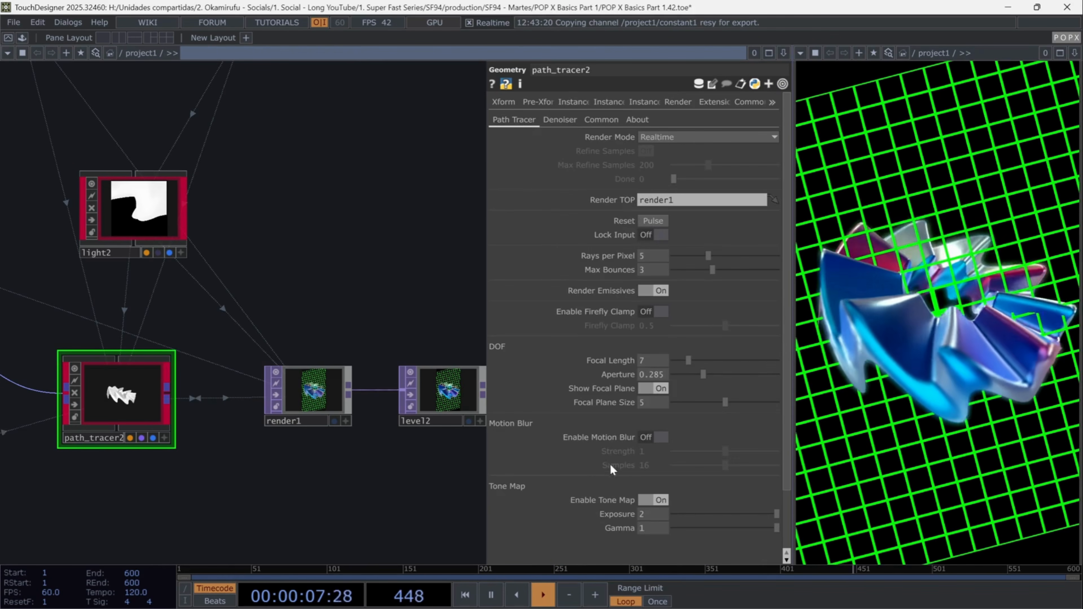
left_click_drag(687, 359, 690, 361)
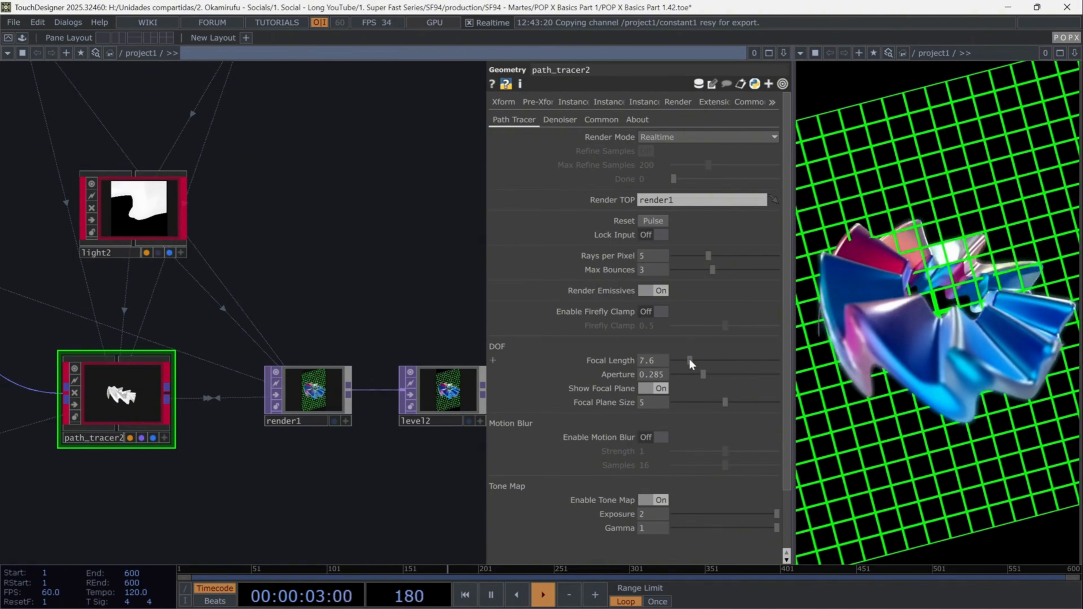
left_click(665, 387)
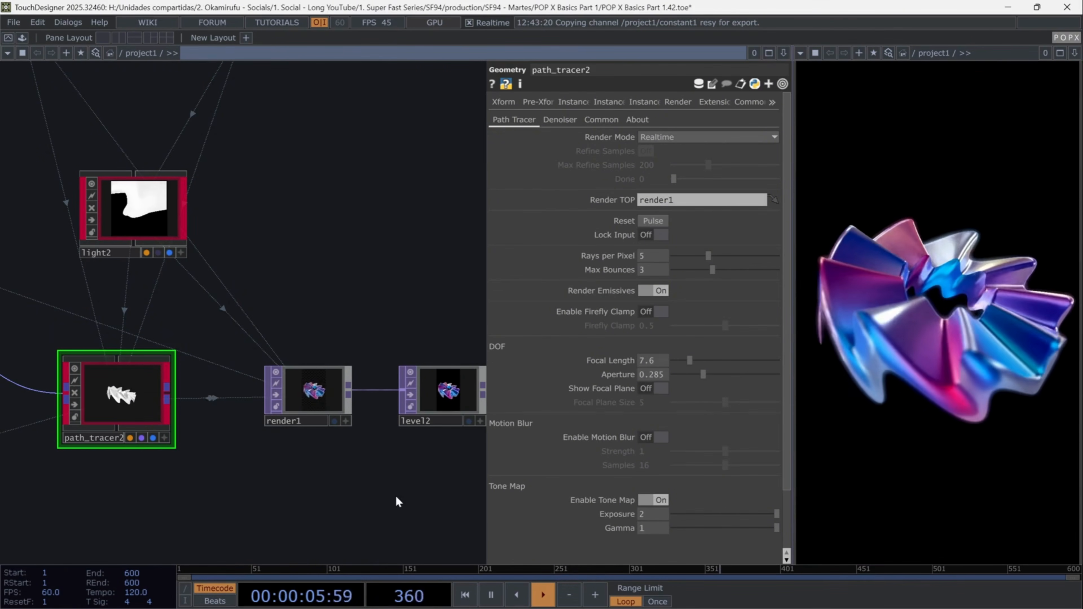